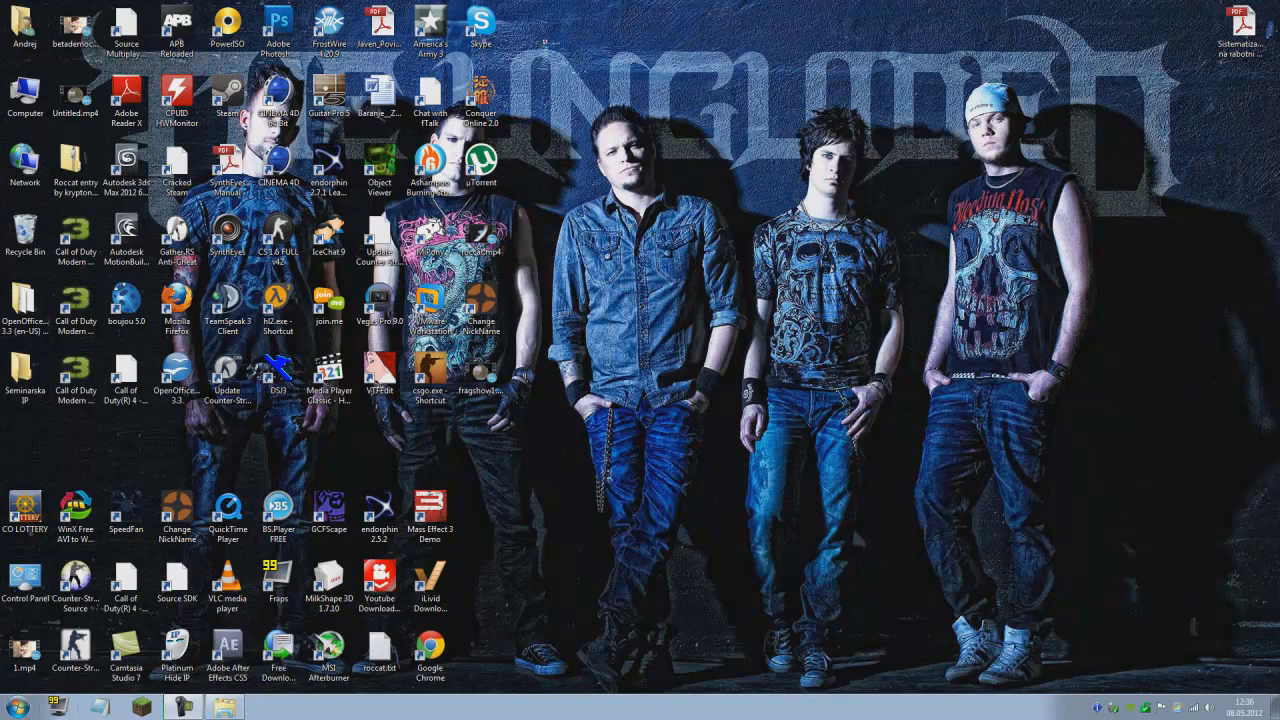
# Launch HLAE from a Windows 7 Start menu search for 'hlae'.
pyautogui.click(18, 708)
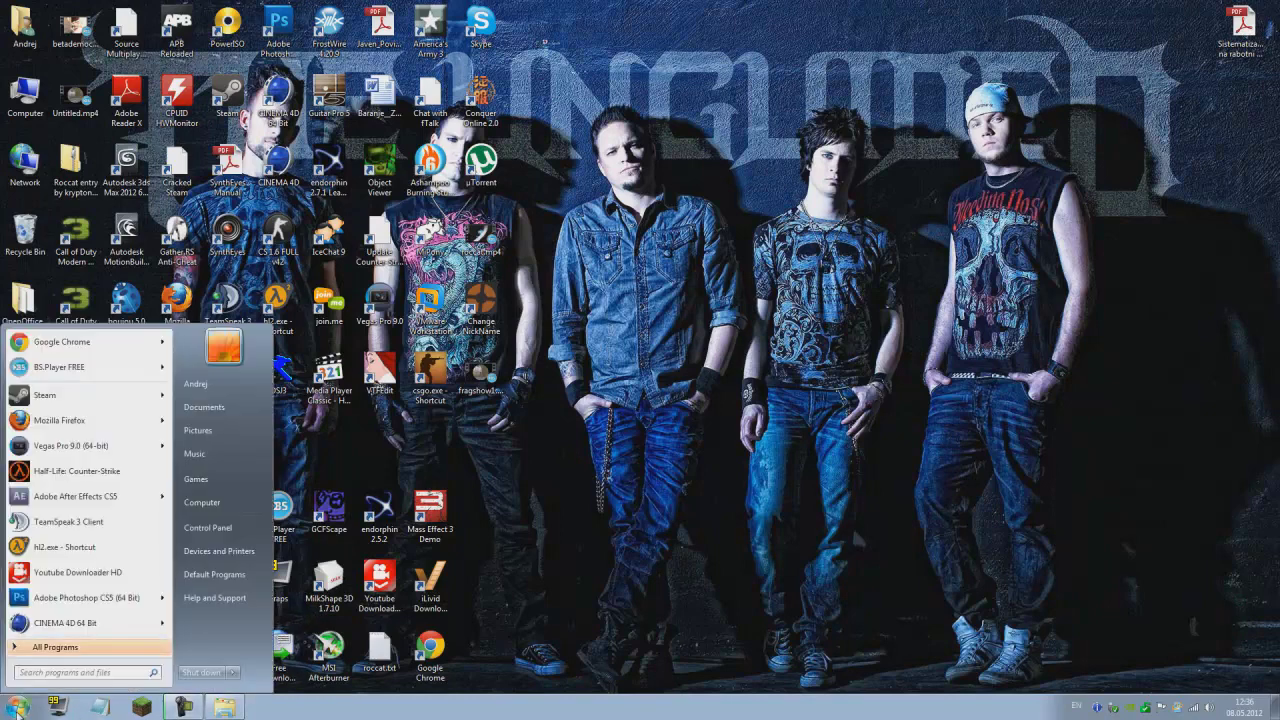
pyautogui.write('hlae')
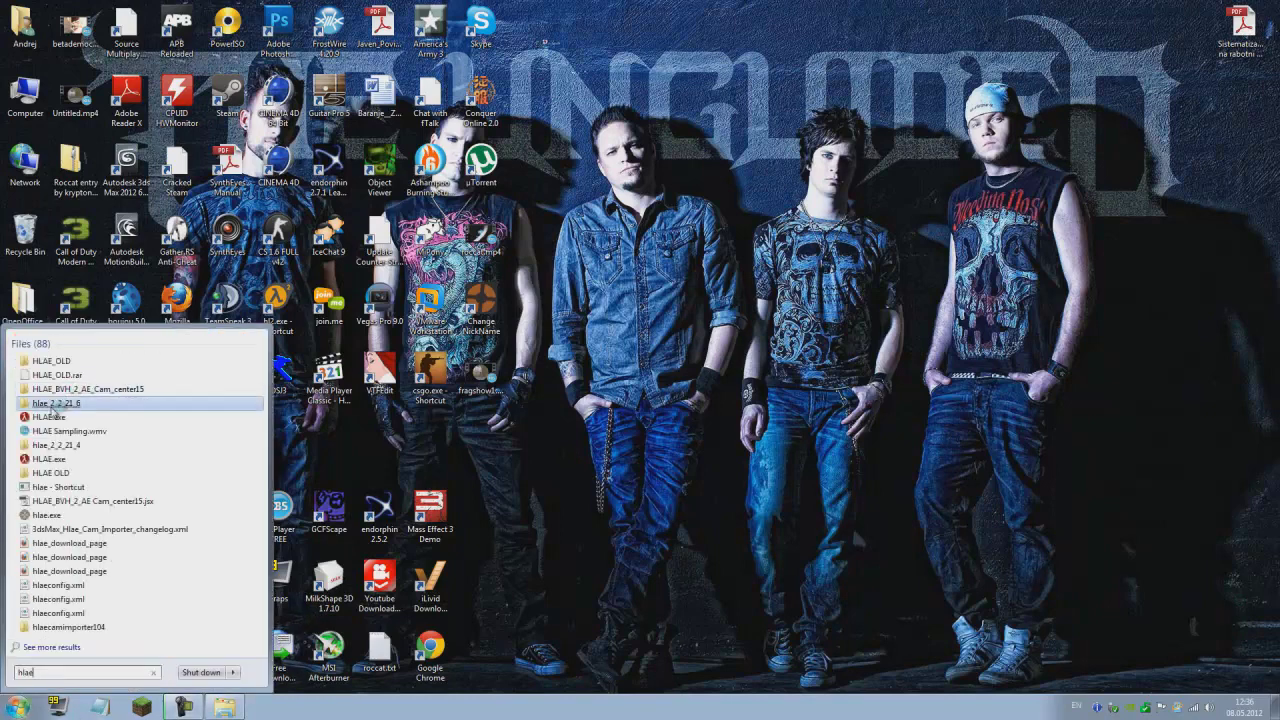
pyautogui.click(52, 418)
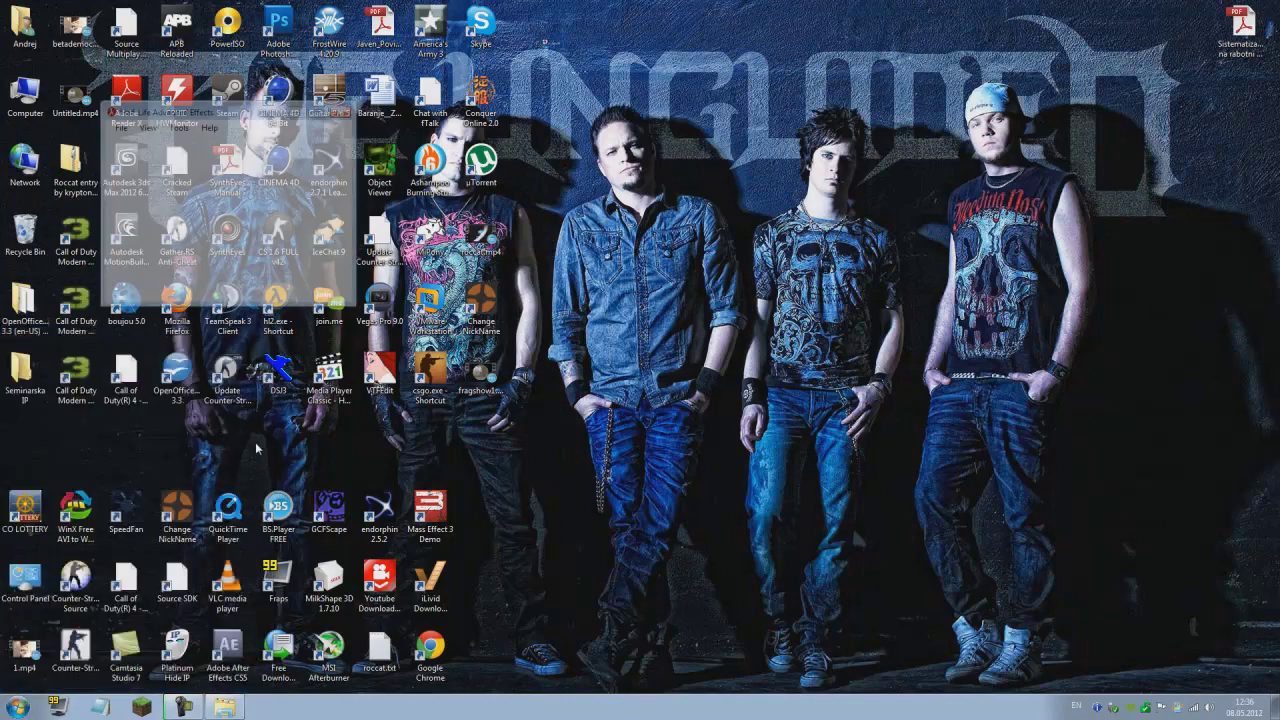
# Maximize the HLAE window and launch Counter-Strike through it.
pyautogui.doubleClick(253, 116)
pyautogui.click(16, 22)
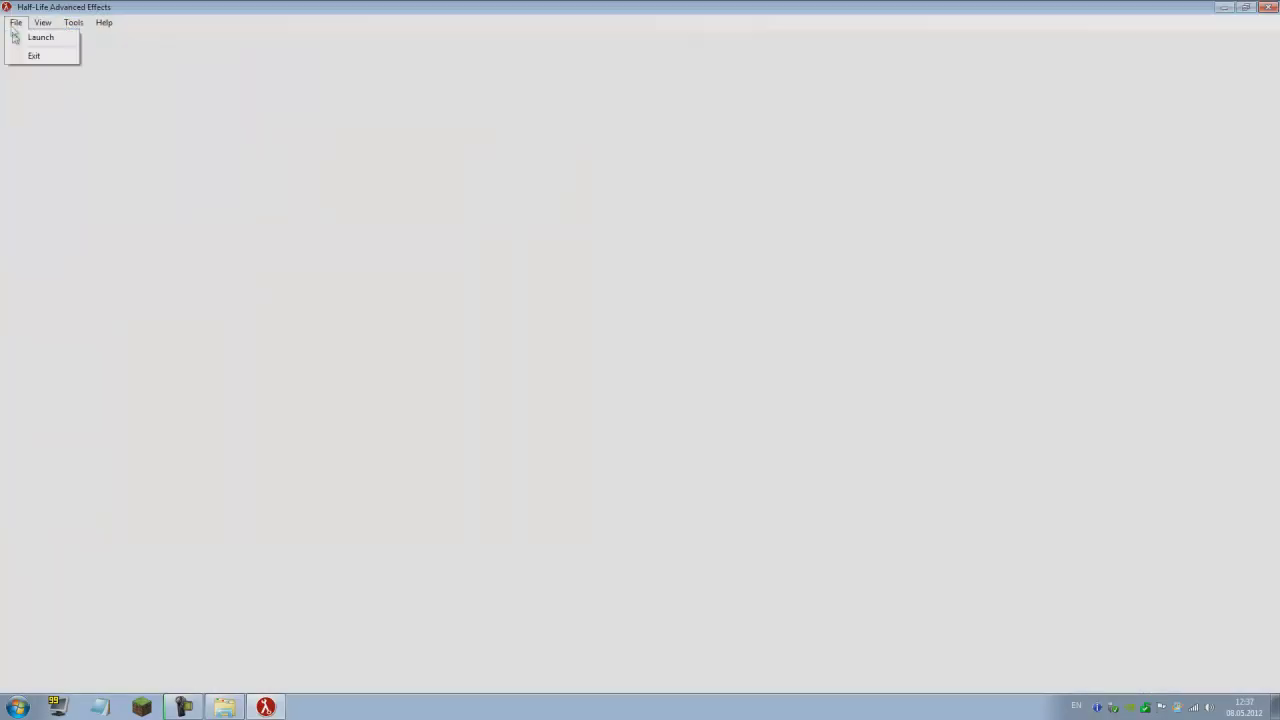
pyautogui.click(35, 34)
pyautogui.click(335, 363)
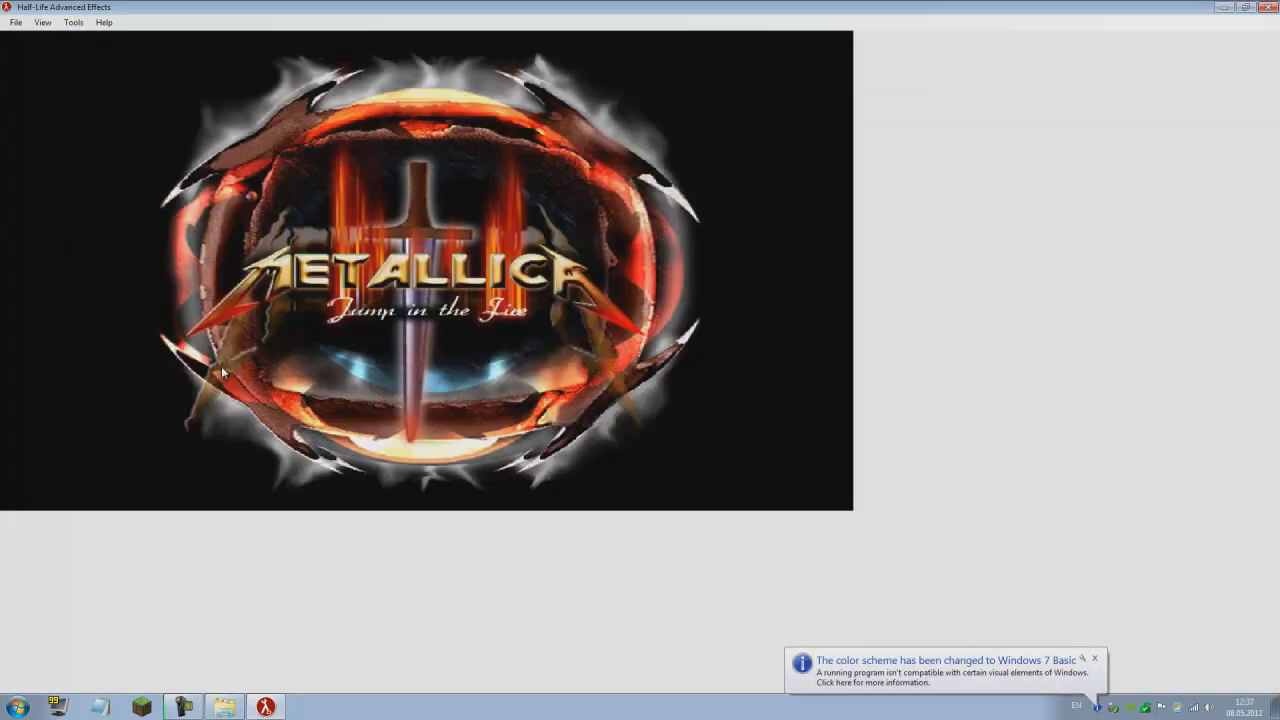
# Run exec userconfig.cfg in the game console.
pyautogui.click(221, 366)
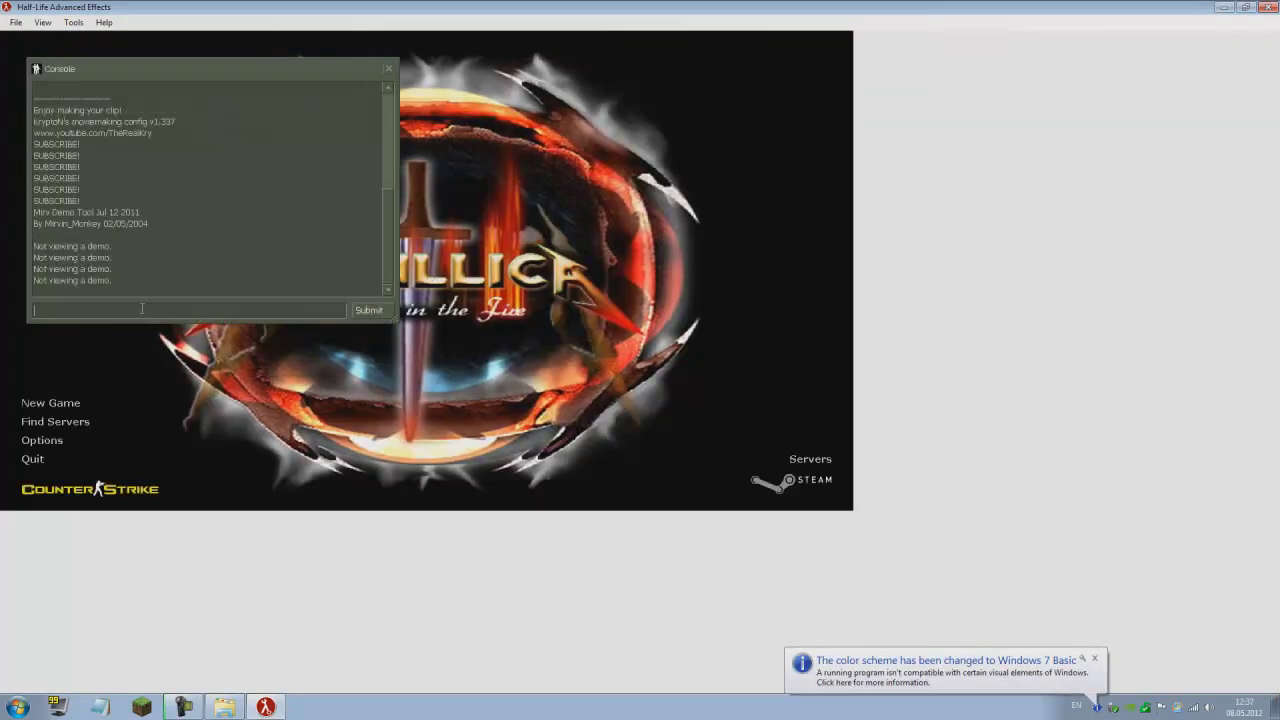
pyautogui.write('exs')
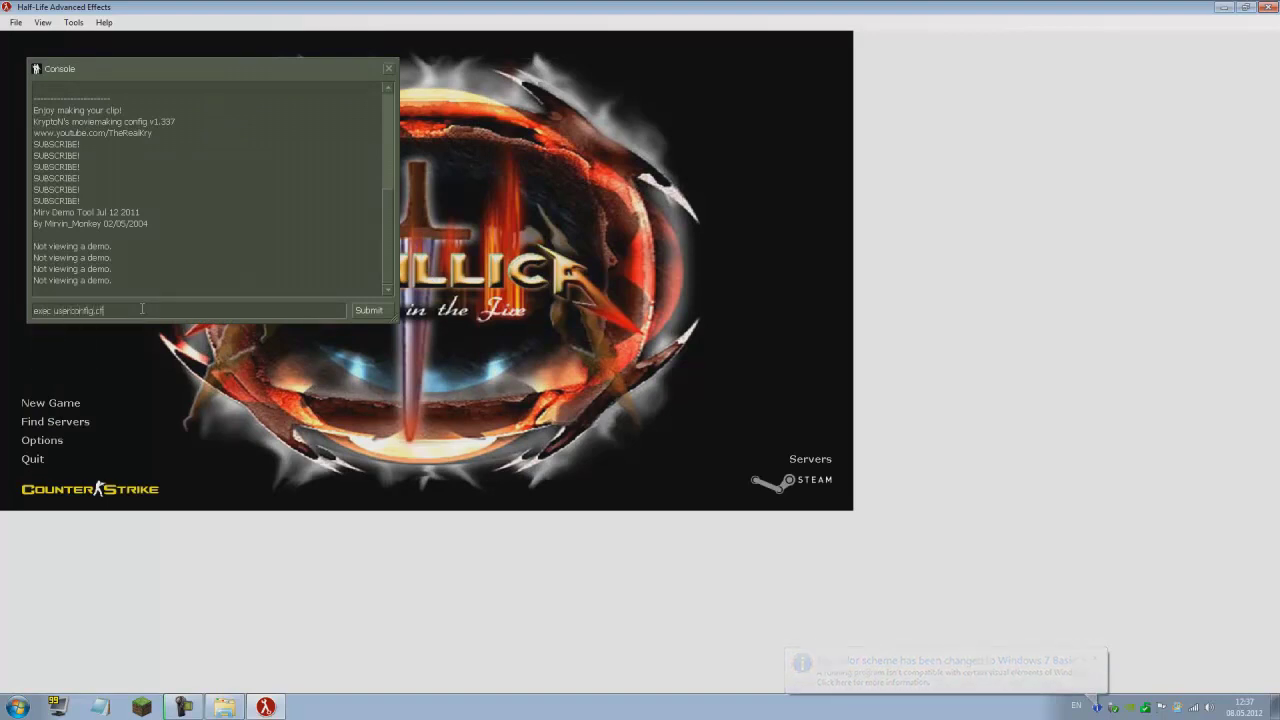
pyautogui.write('c userconfig.cf')
pyautogui.press('Return')
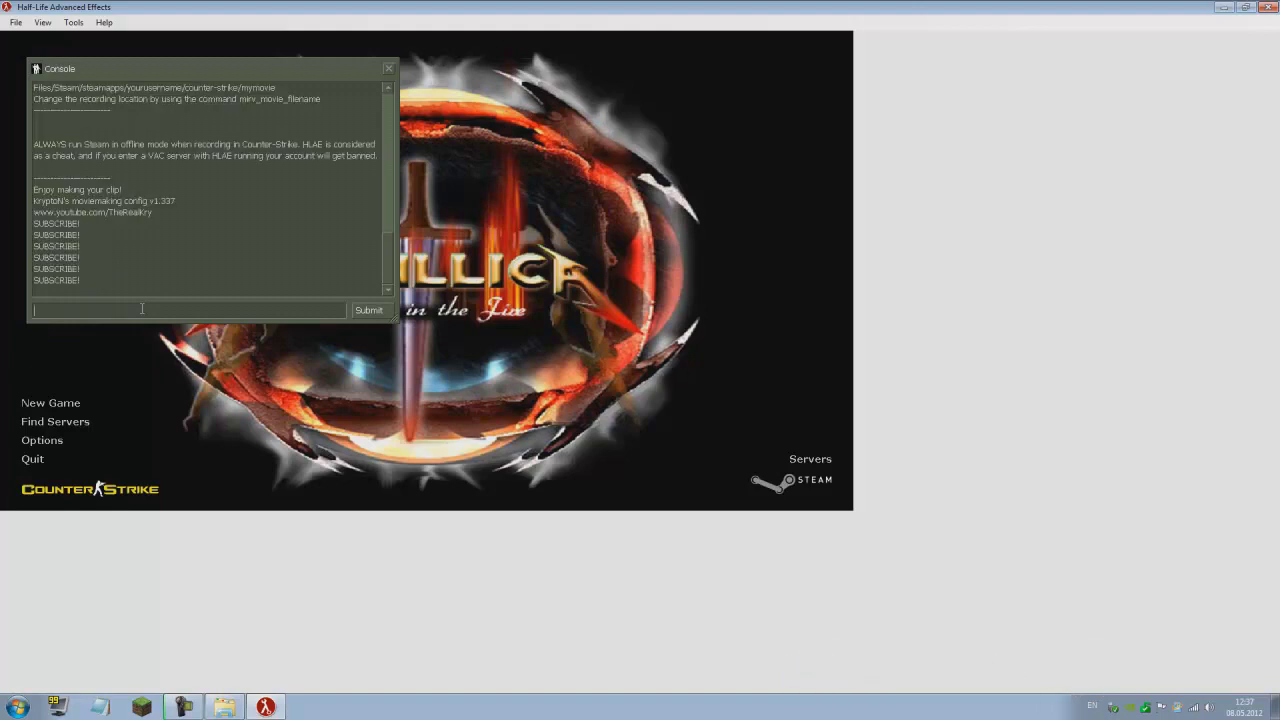
# Set dem_forcehltv 1, hud_draw 0 and cl_observercrosshair 0, then start the tut demo.
pyautogui.write('dem_forcehltv ')
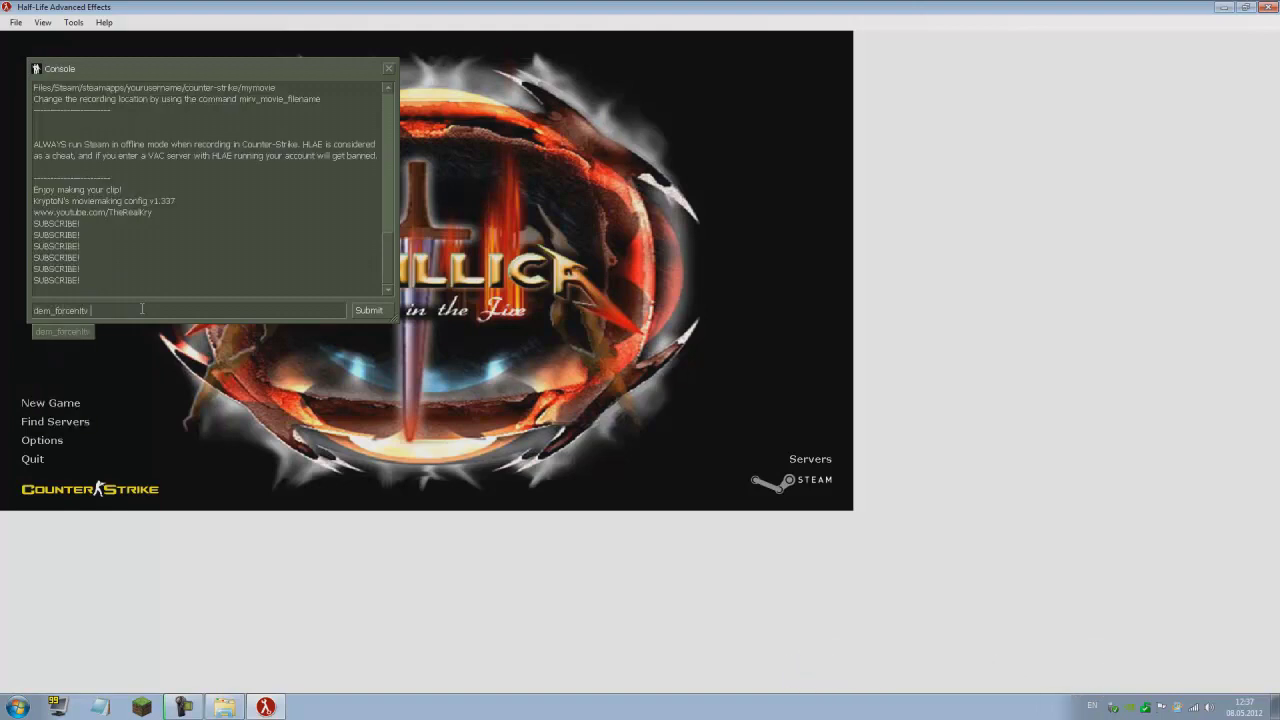
pyautogui.write('1')
pyautogui.press('Return')
pyautogui.write('hud_')
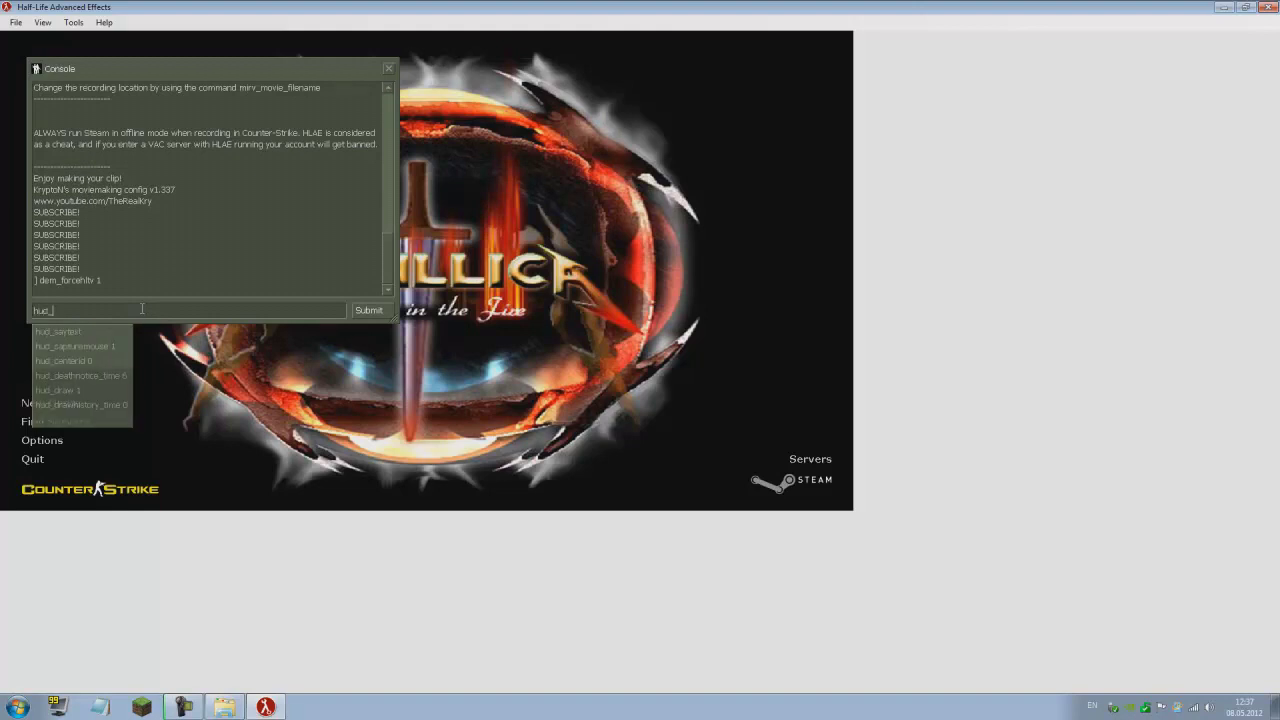
pyautogui.write('Draw 0')
pyautogui.press('Return')
pyautogui.write('cl_')
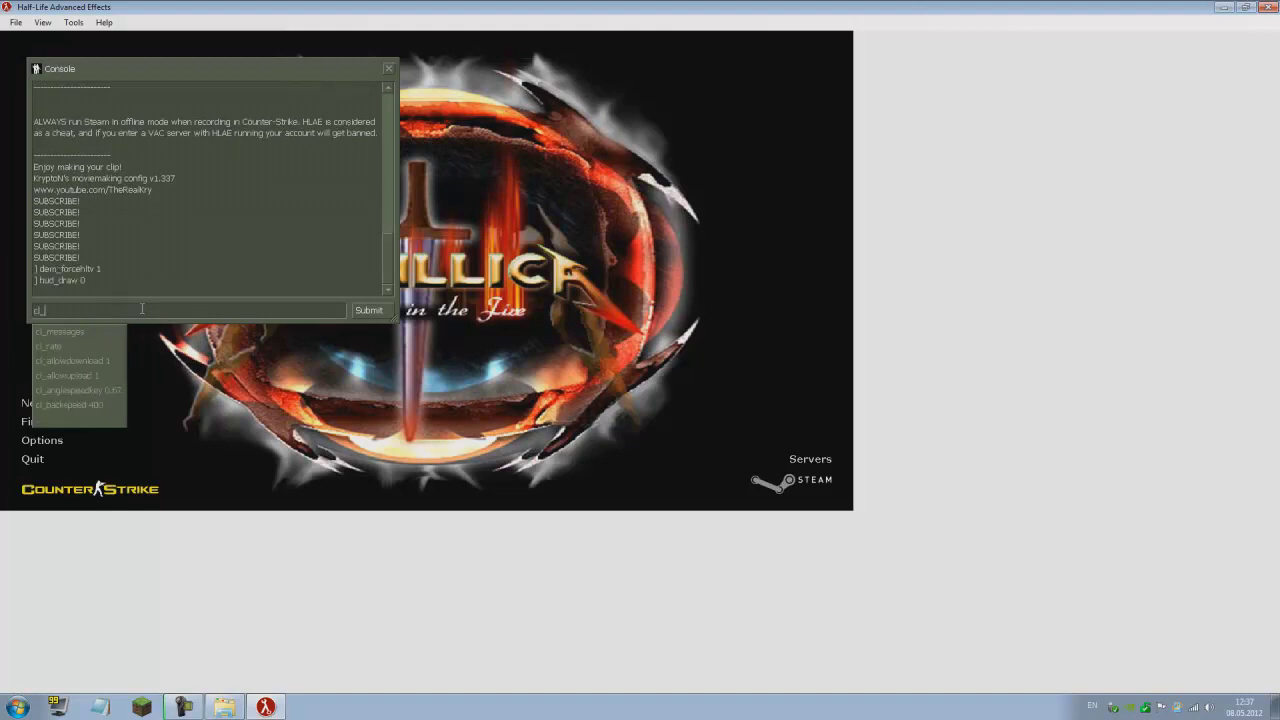
pyautogui.write('observercrosshair 0')
pyautogui.press('Return')
pyautogui.write('viewdemo')
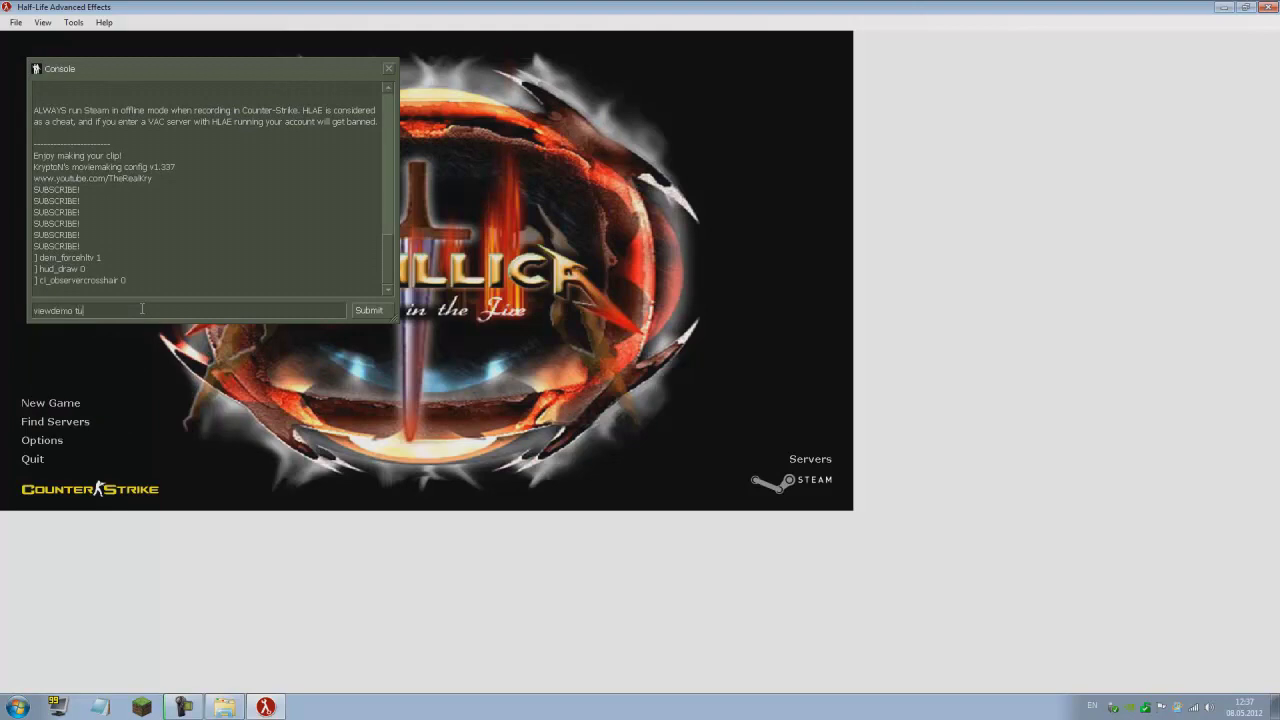
pyautogui.write(' tu')
pyautogui.press('Return')
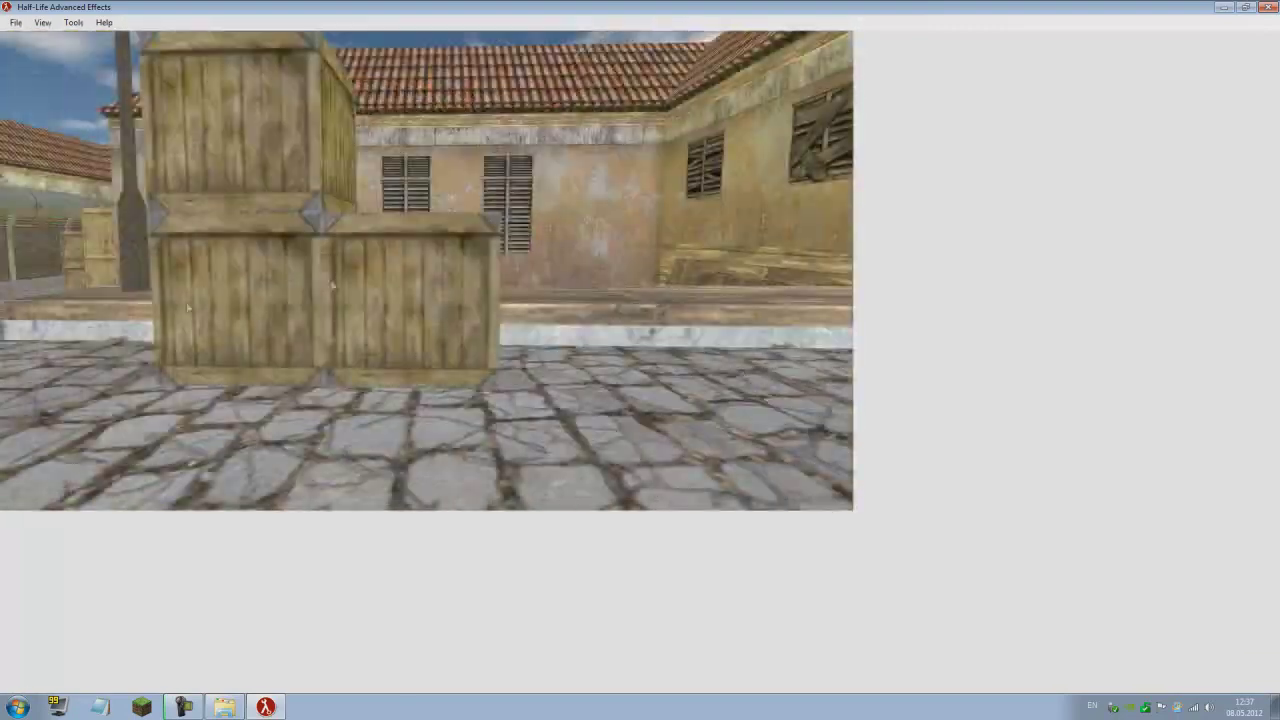
# With the tut demo playing, bind mouse3 to mirv_zoom_start and mouse4 to mirv_zoom_stop.
pyautogui.press('Escape')
pyautogui.click(428, 277)
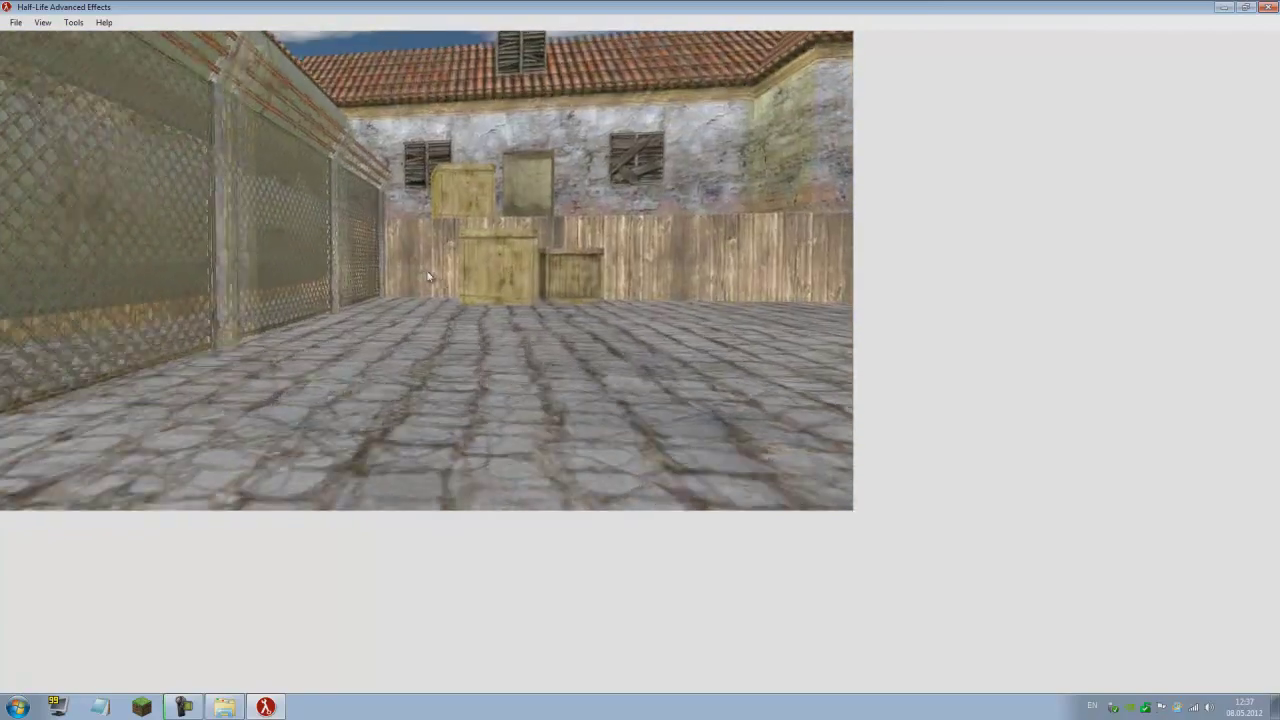
pyautogui.press('Escape')
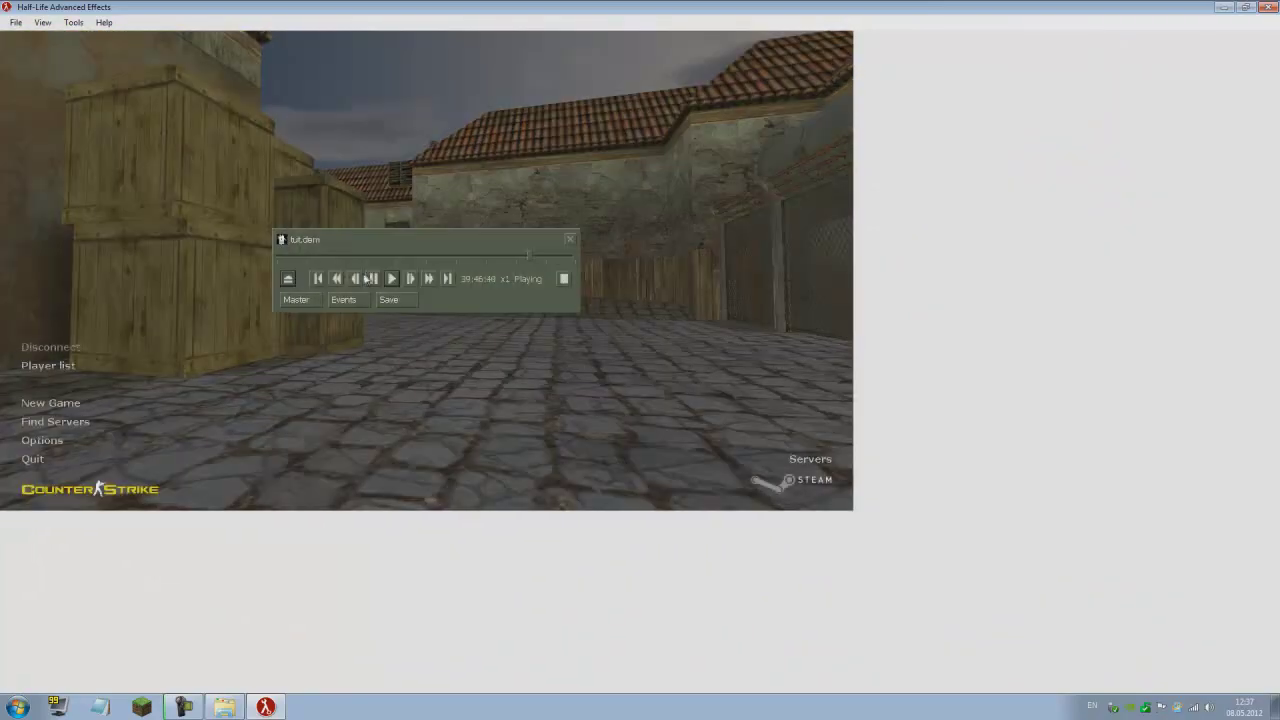
pyautogui.press('`')
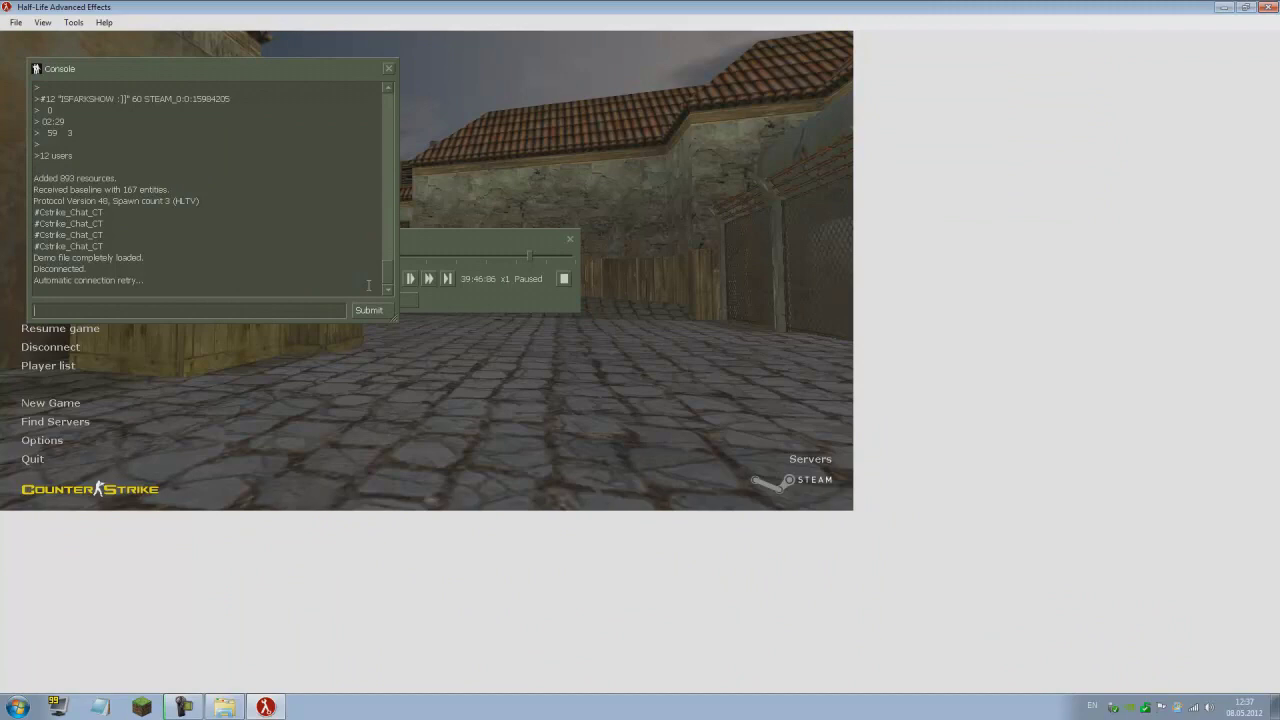
pyautogui.write('bind mouse4 mirv_zoom_sto')
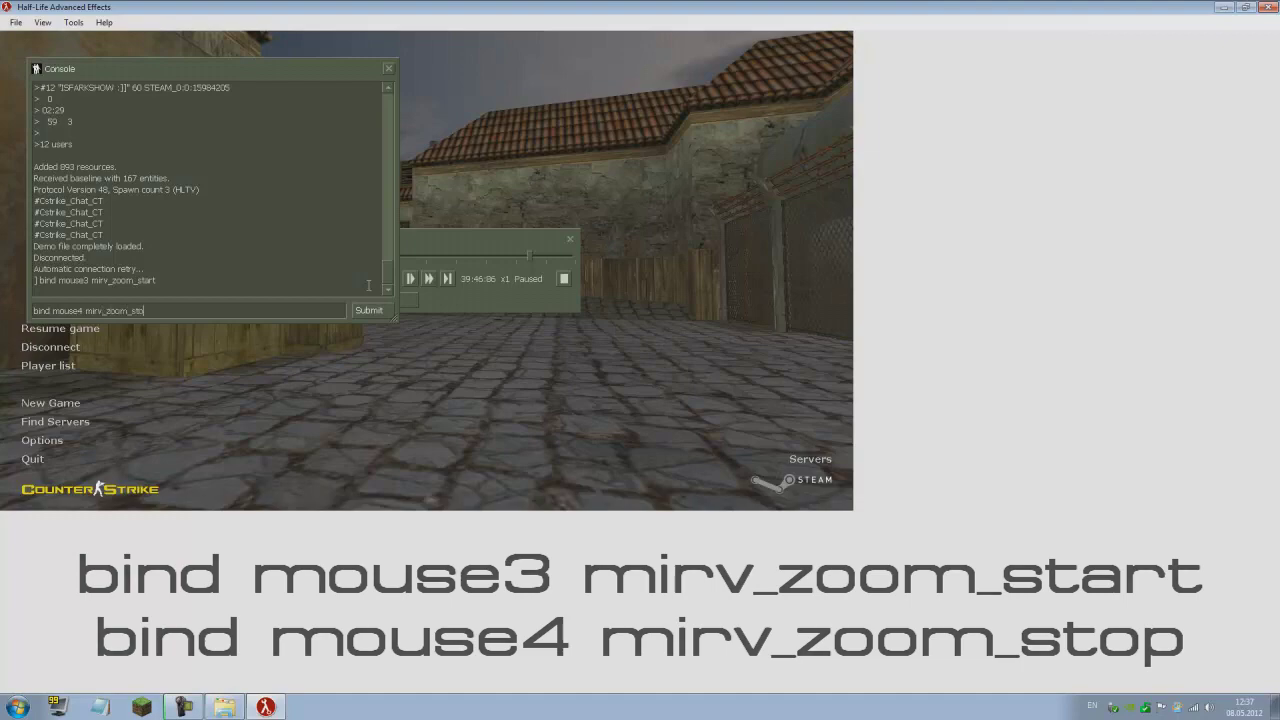
pyautogui.press('Escape')
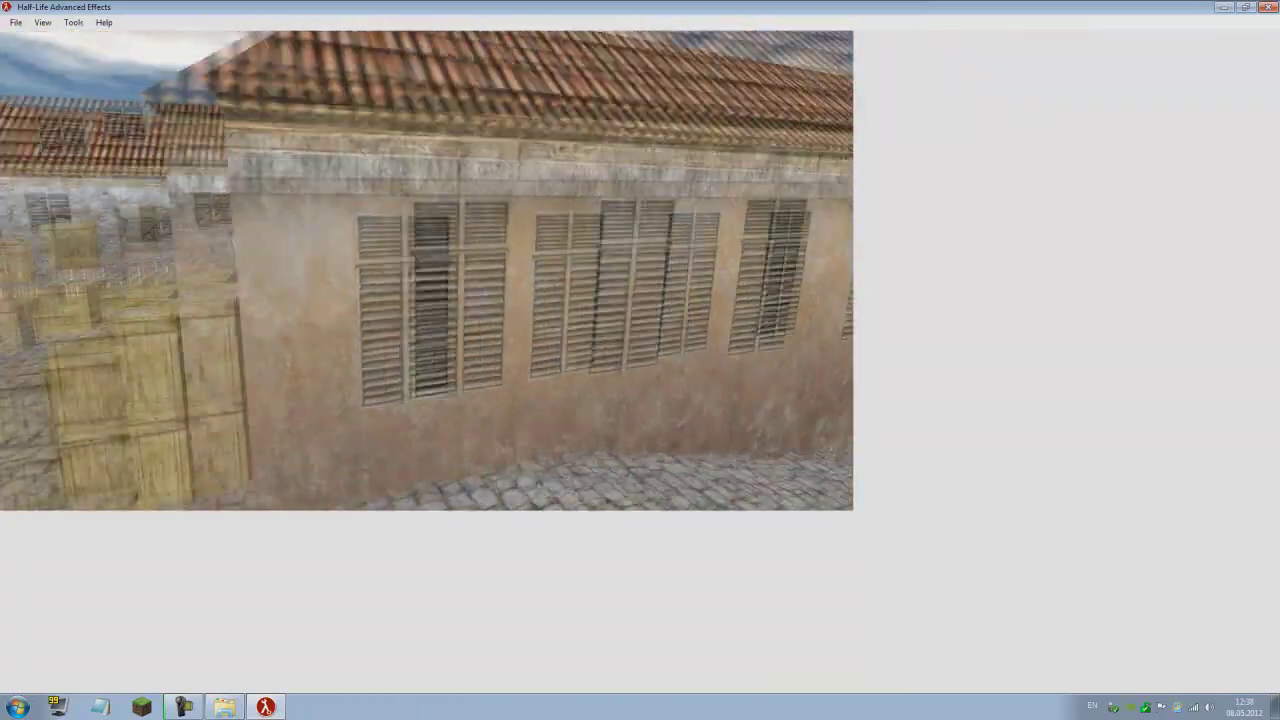
# Seek the tut demo from 39:46 to 40:52 near the soldiers, play on, then pause.
pyautogui.press('Escape')
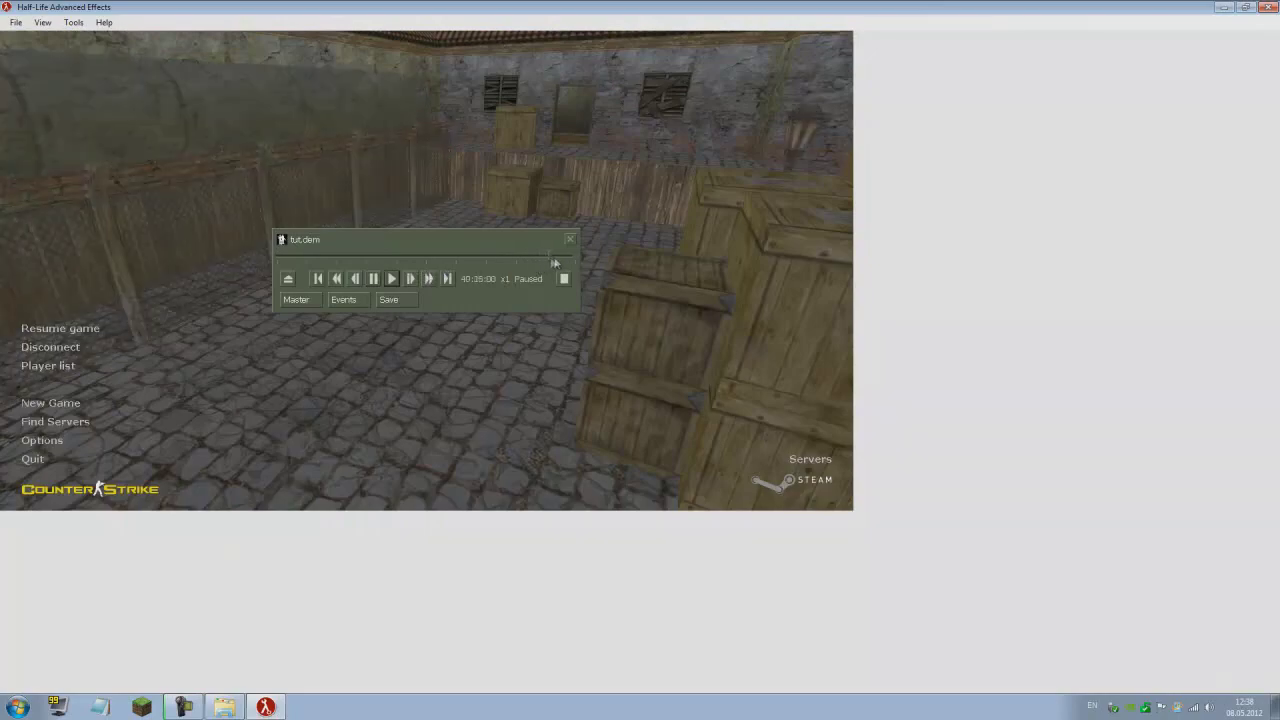
pyautogui.moveTo(530, 259); pyautogui.dragTo(560, 262)
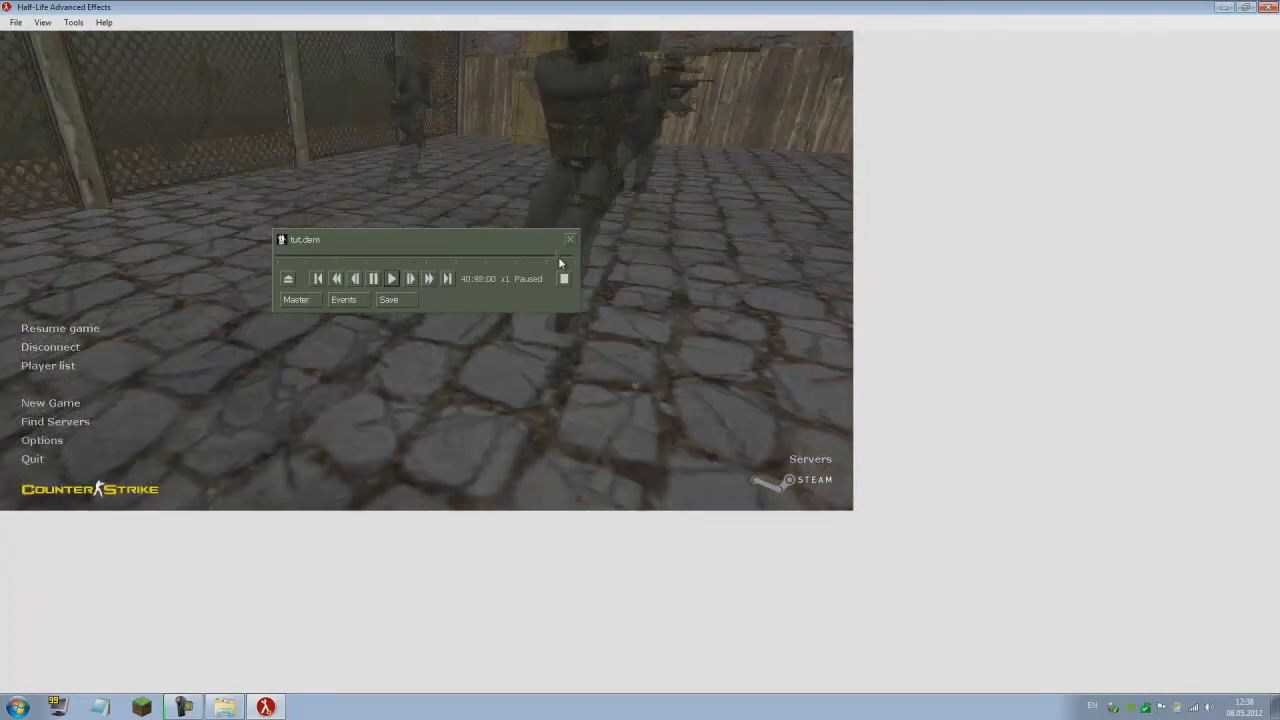
pyautogui.press('Escape')
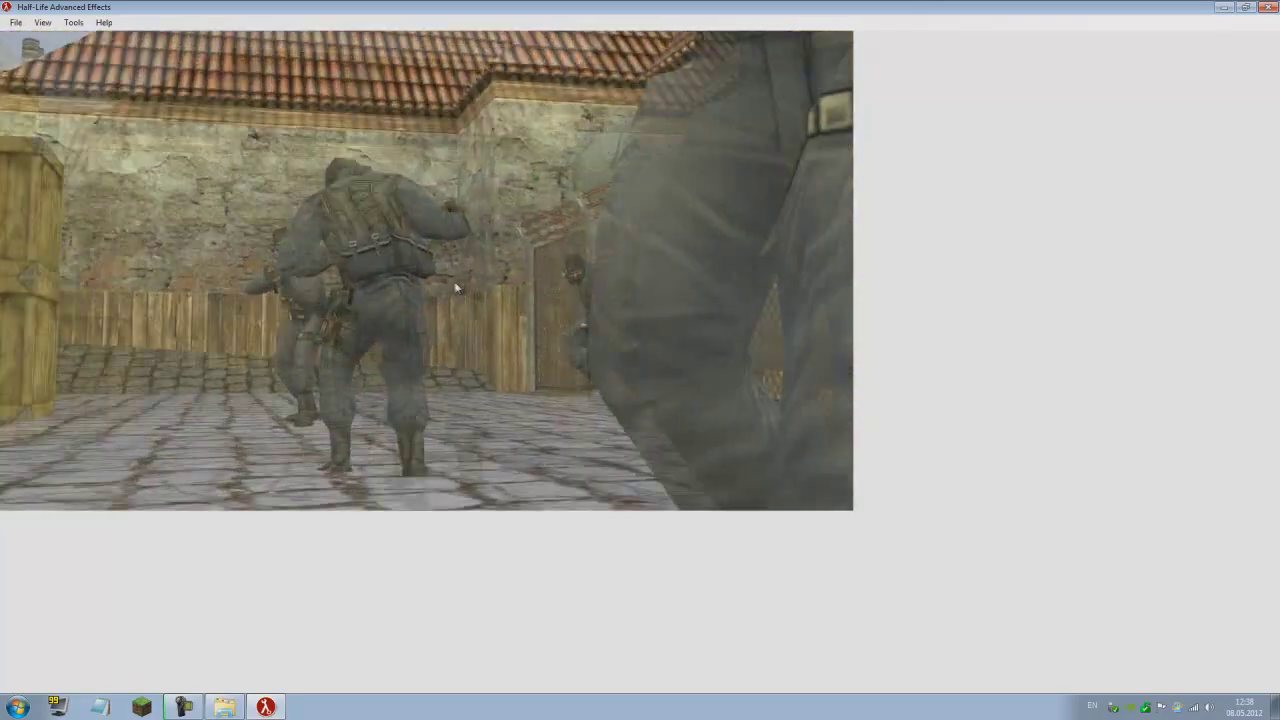
pyautogui.press('Escape')
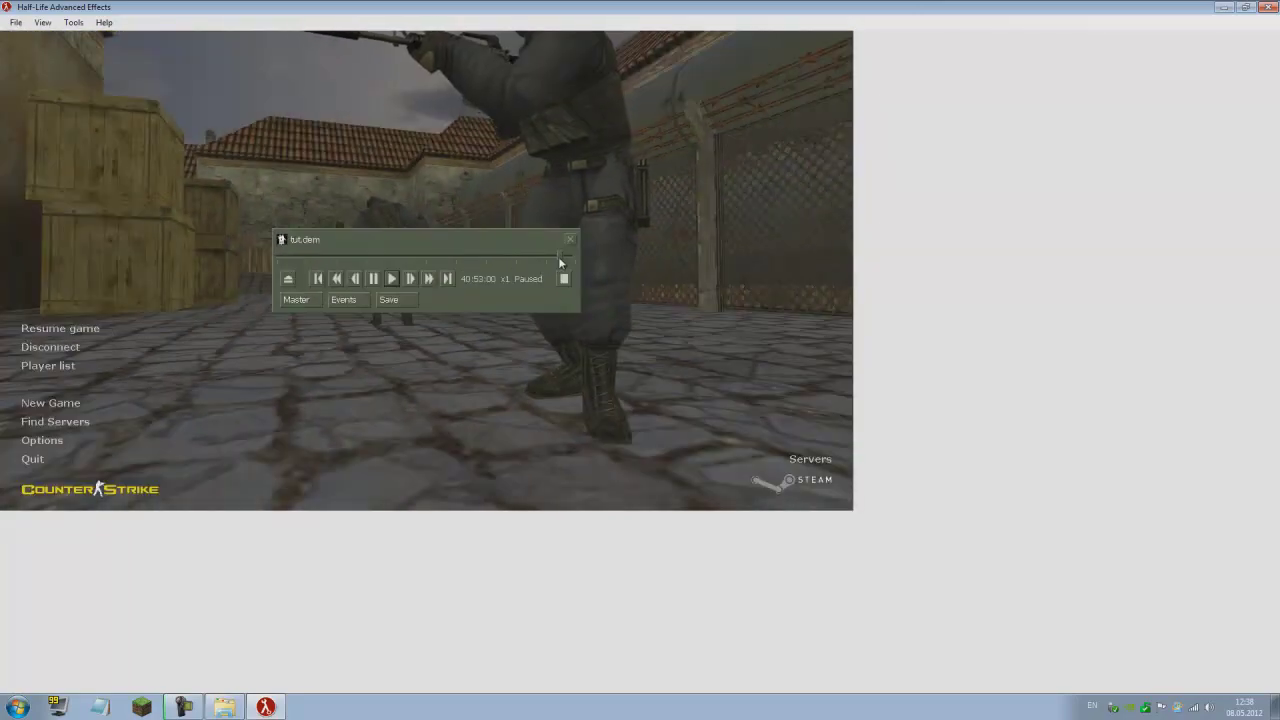
pyautogui.press('Escape')
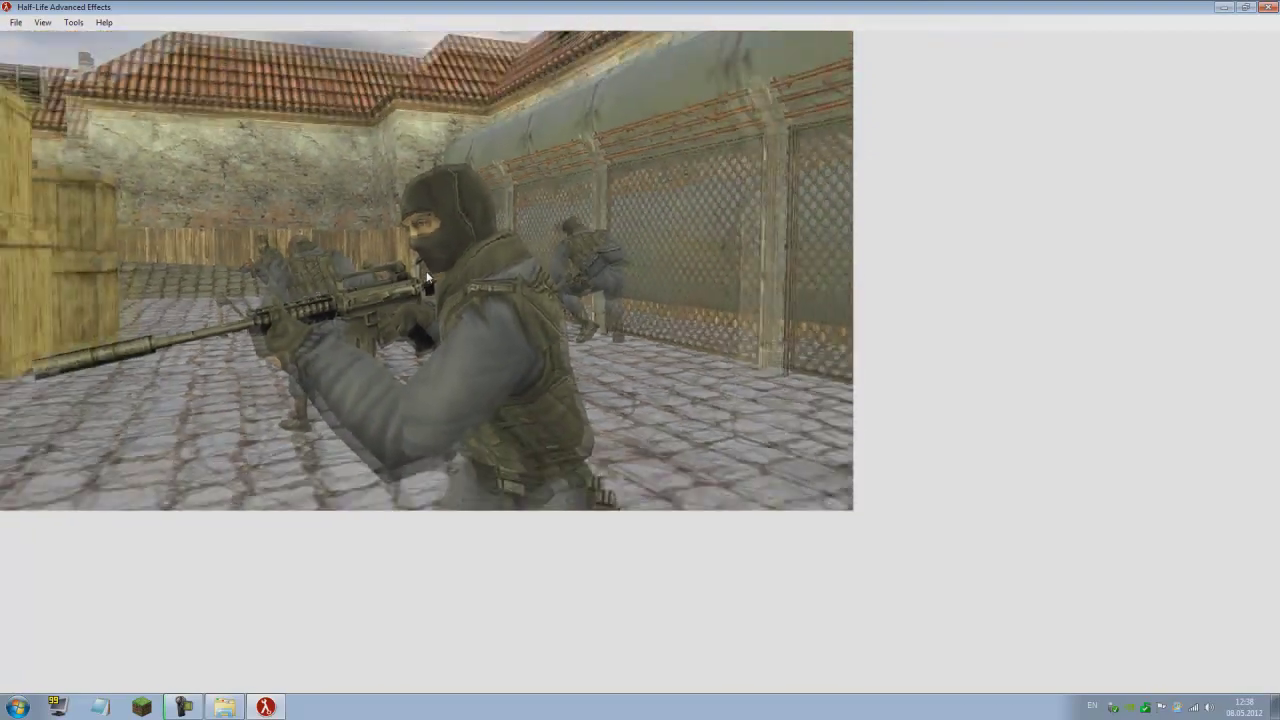
pyautogui.press('Escape')
# Add a CAMPATH event at 40:52 with the current camera position and flags 01.
pyautogui.click(331, 303)
pyautogui.click(41, 269)
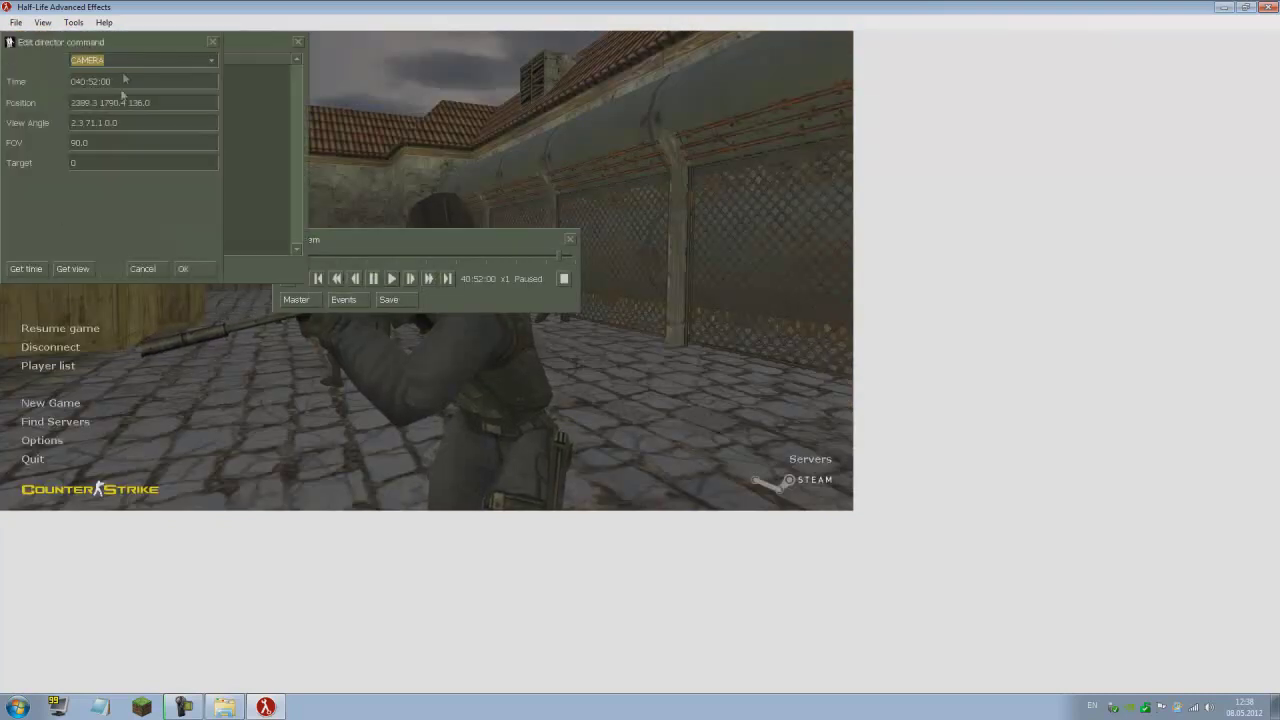
pyautogui.click(140, 60)
pyautogui.click(92, 149)
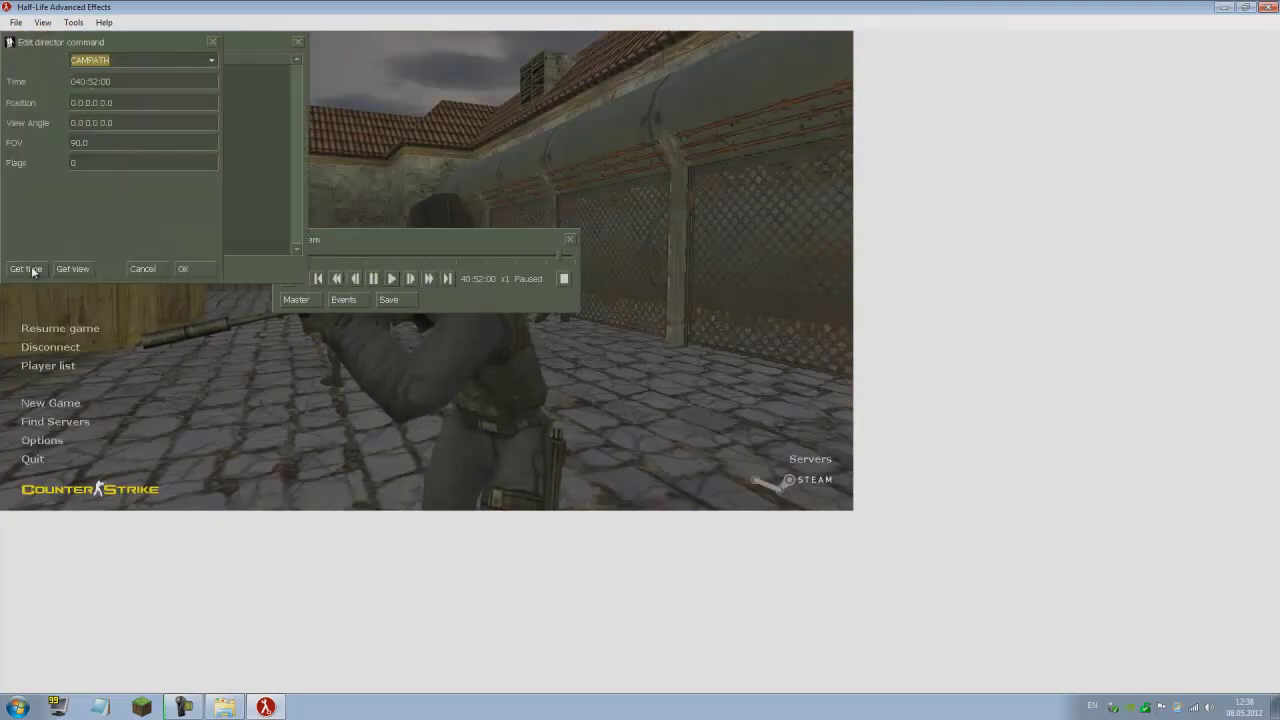
pyautogui.click(66, 269)
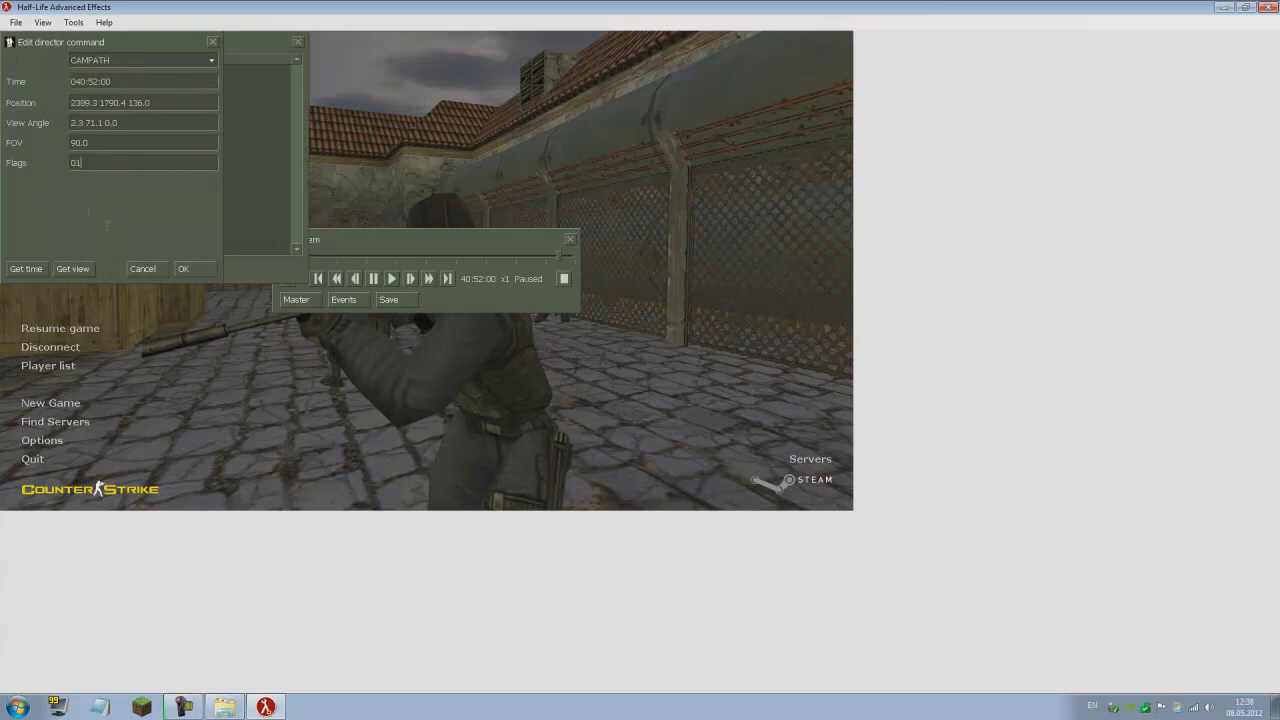
pyautogui.moveTo(98, 166); pyautogui.dragTo(36, 165)
pyautogui.click(208, 269)
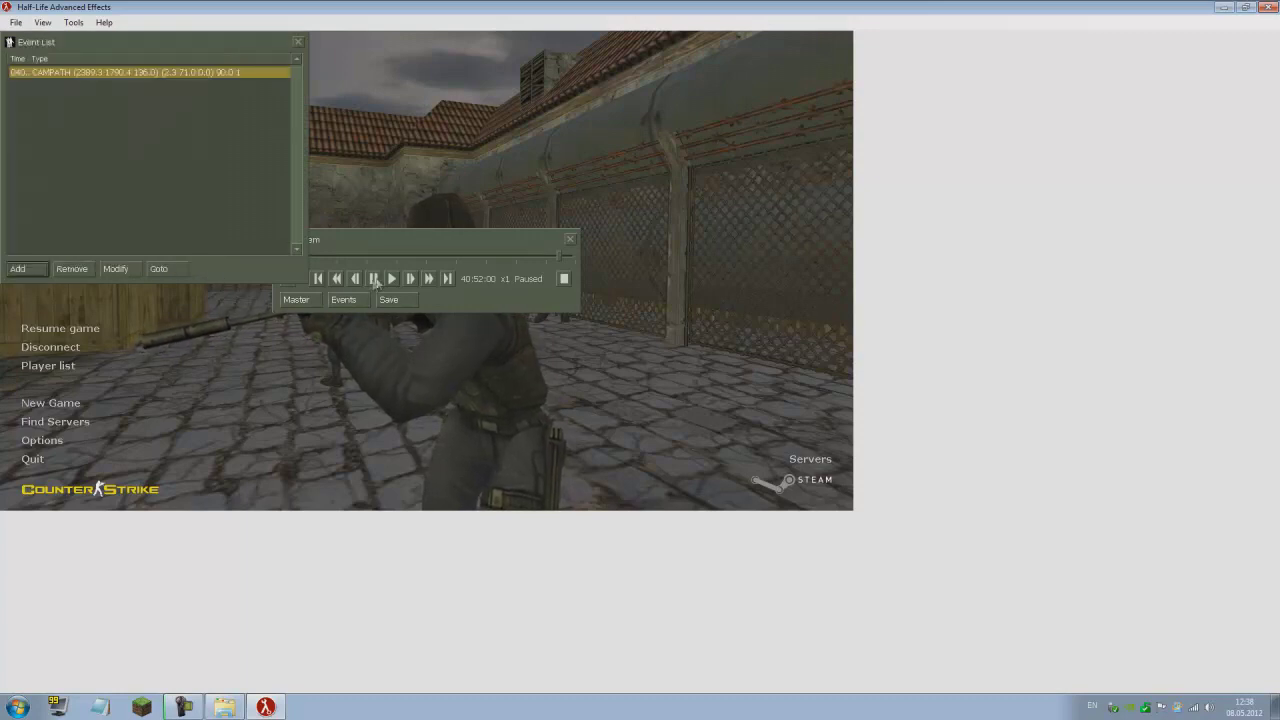
# Play to 40:53:15, add a second CAMPATH point, and return to the path start.
pyautogui.click(388, 280)
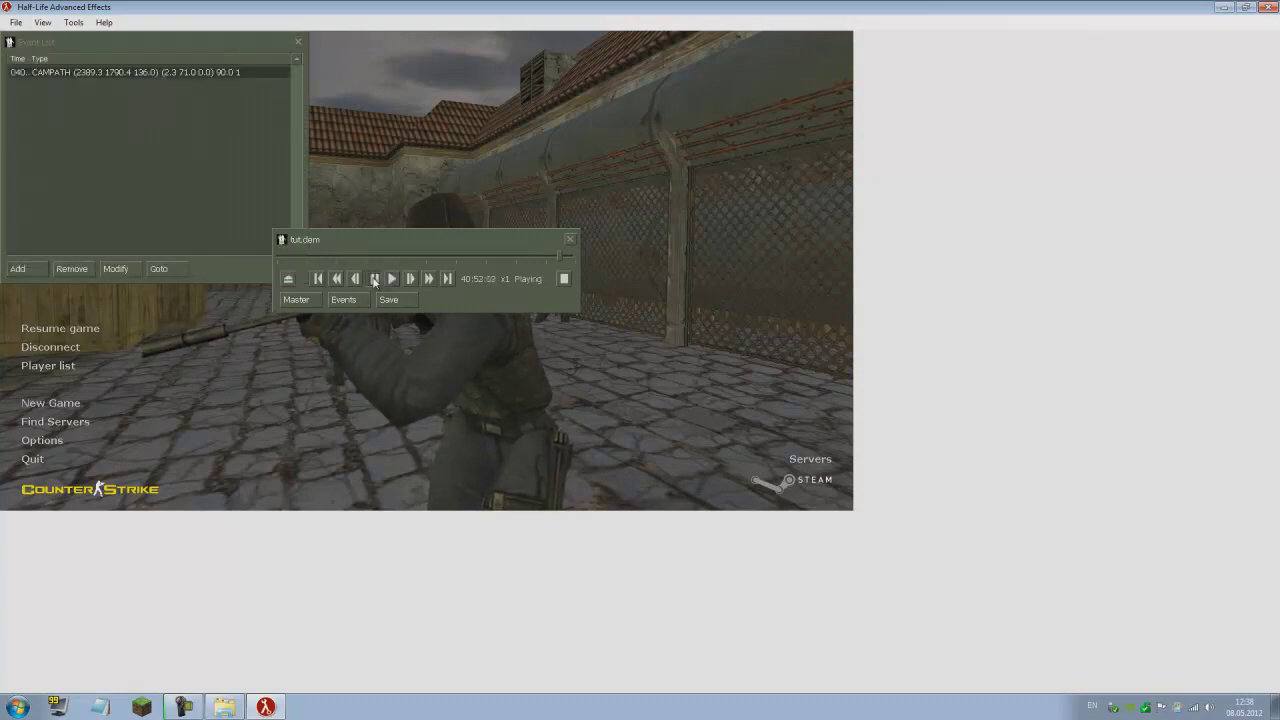
pyautogui.press('Escape')
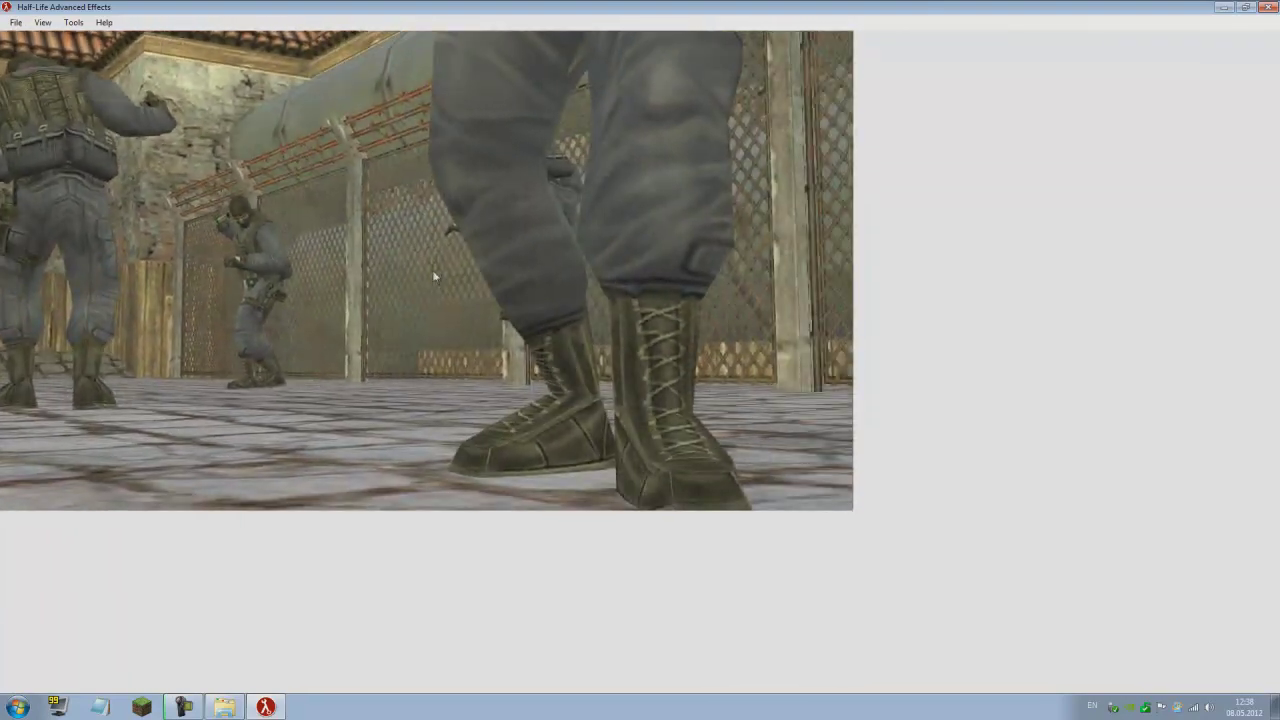
pyautogui.press('Escape')
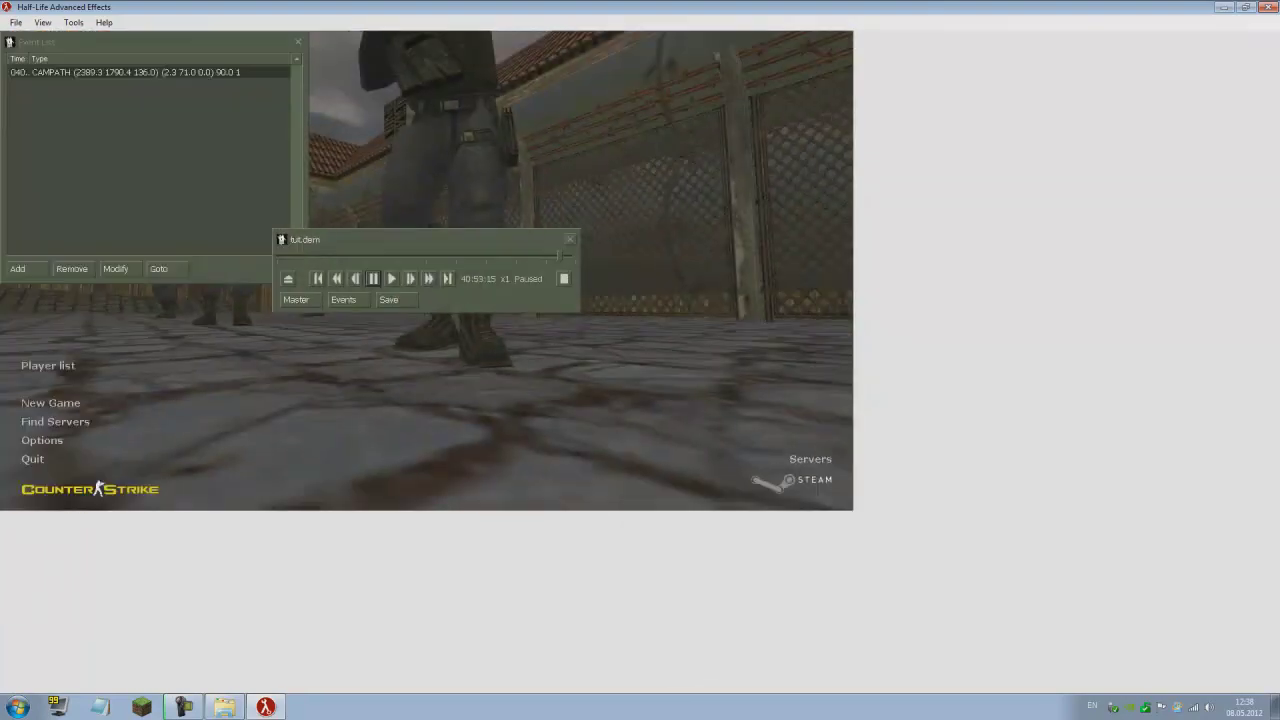
pyautogui.click(17, 269)
pyautogui.click(120, 57)
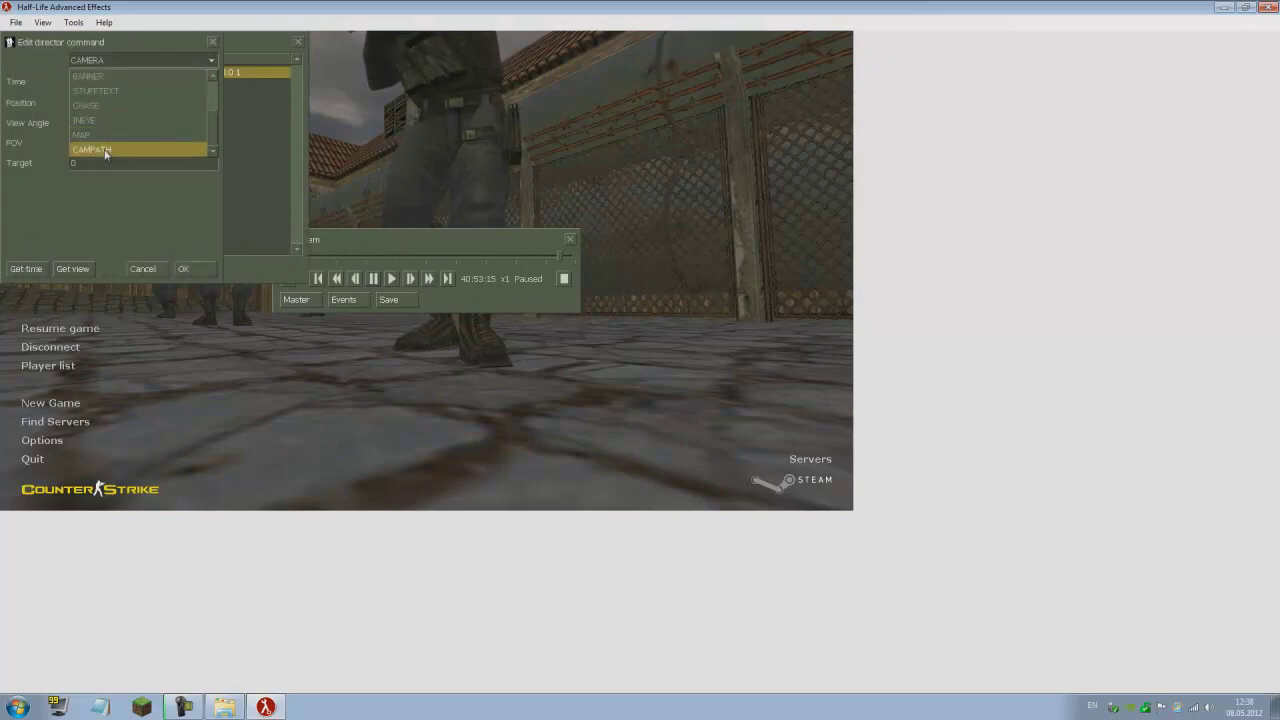
pyautogui.click(115, 149)
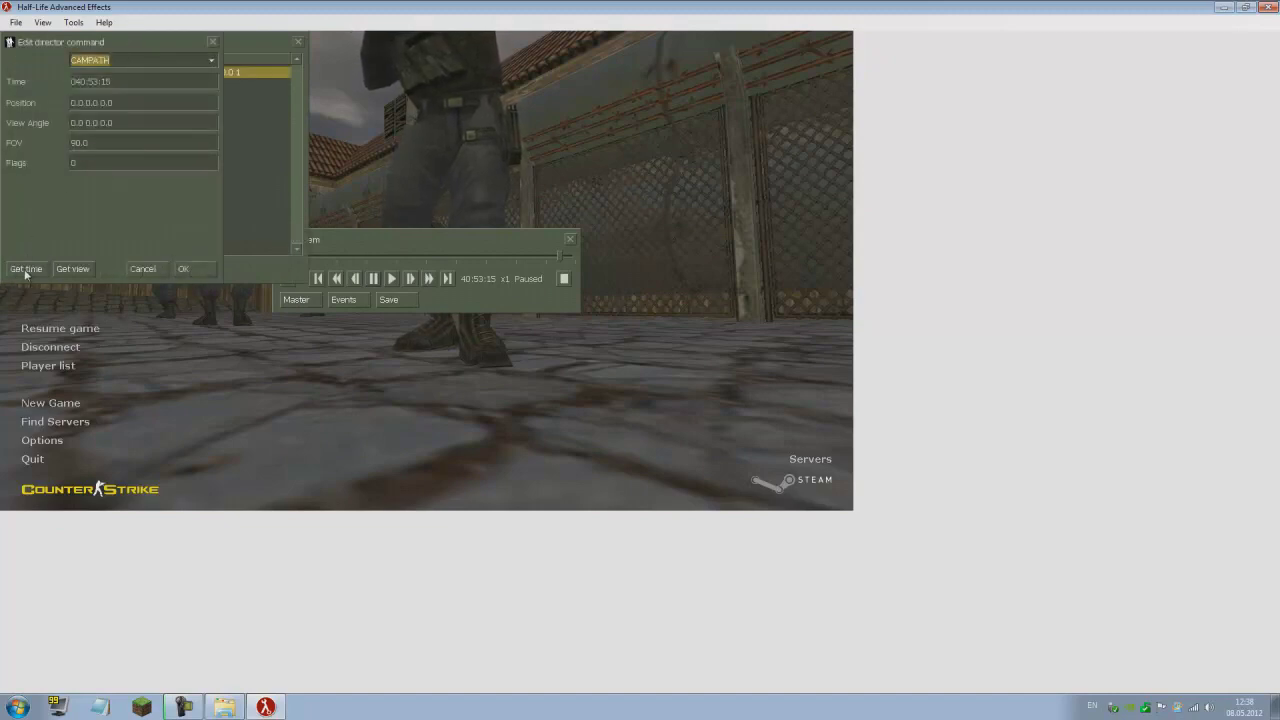
pyautogui.click(183, 269)
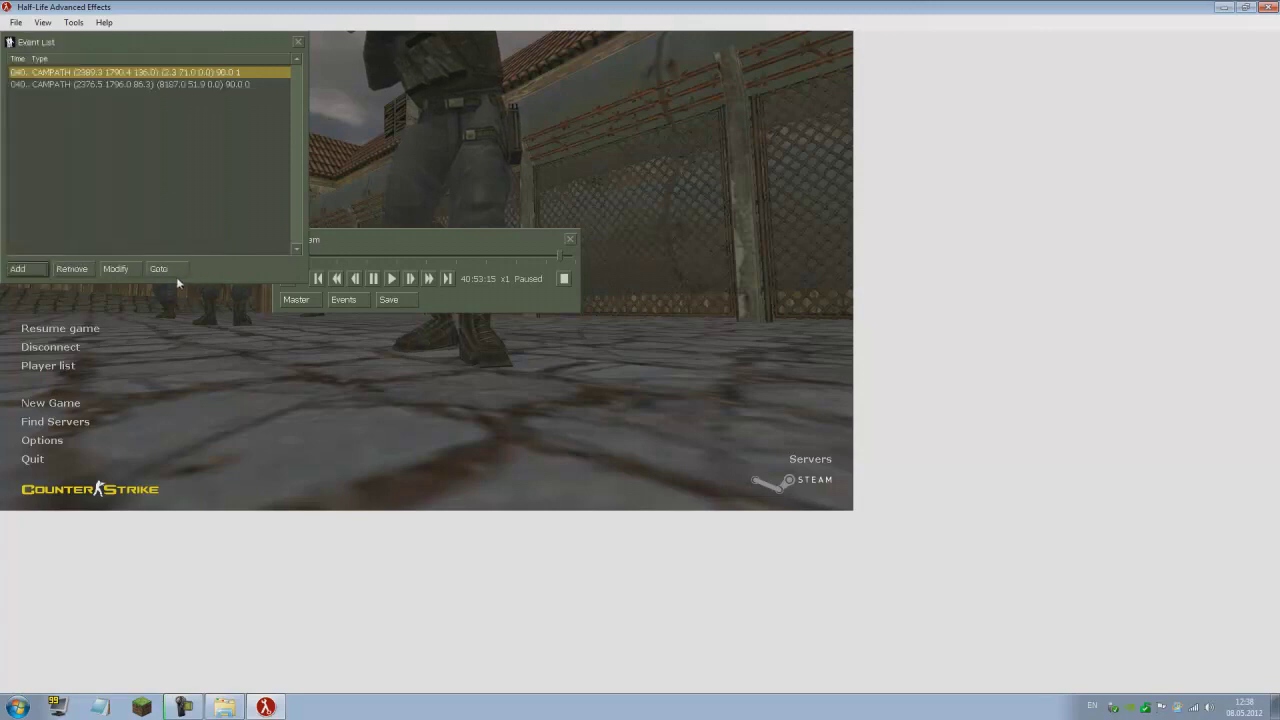
pyautogui.click(163, 269)
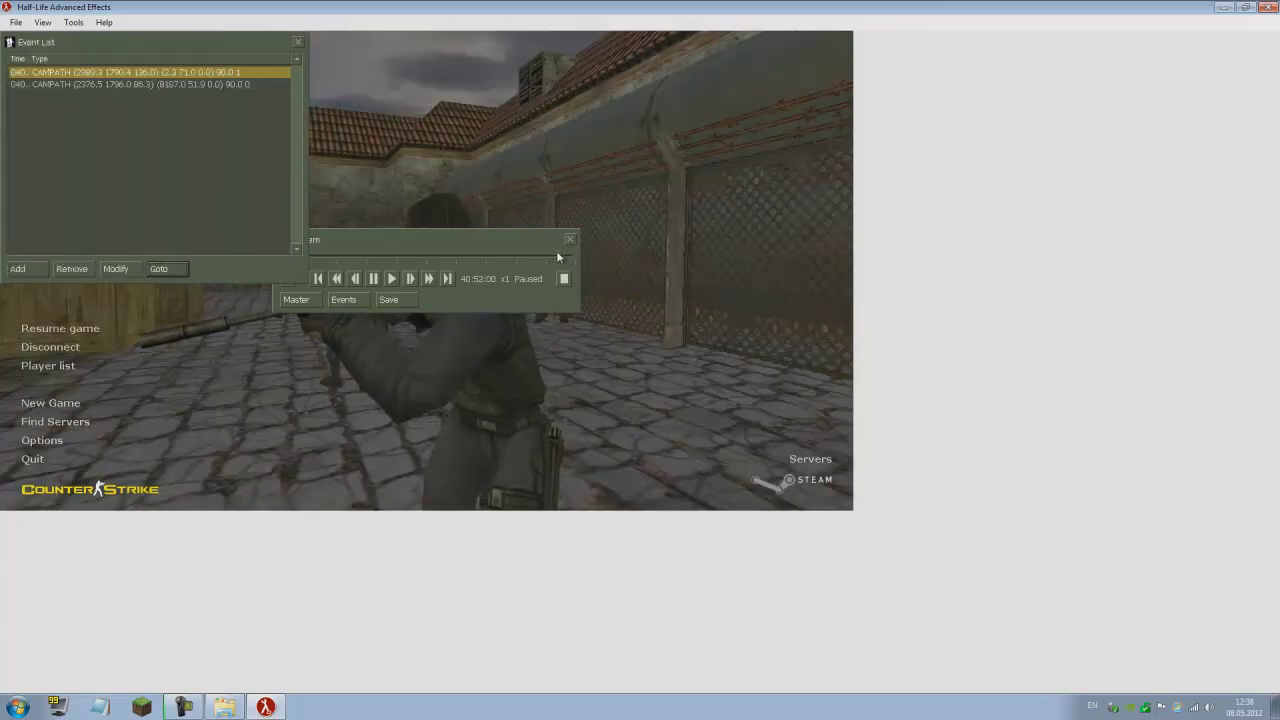
# Add a STUFFTEXT 'start' event one frame before the first camera path point.
pyautogui.click(392, 278)
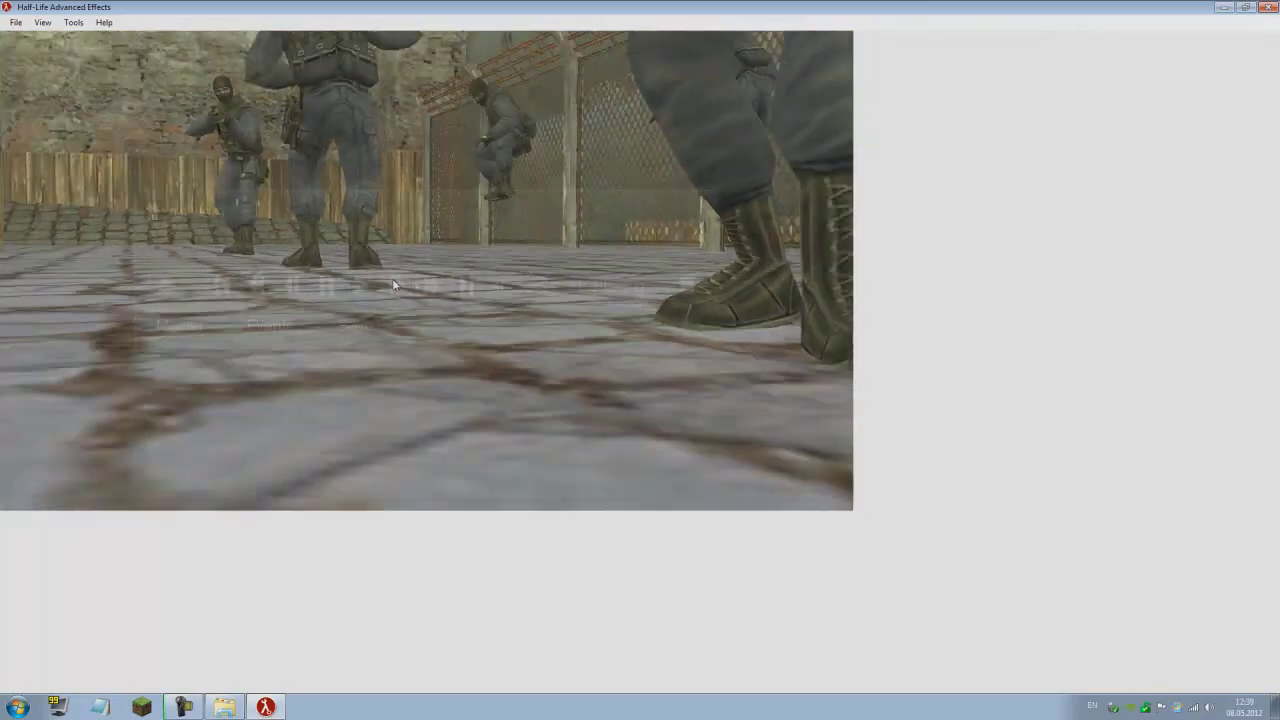
pyautogui.press('Escape')
pyautogui.click(125, 72)
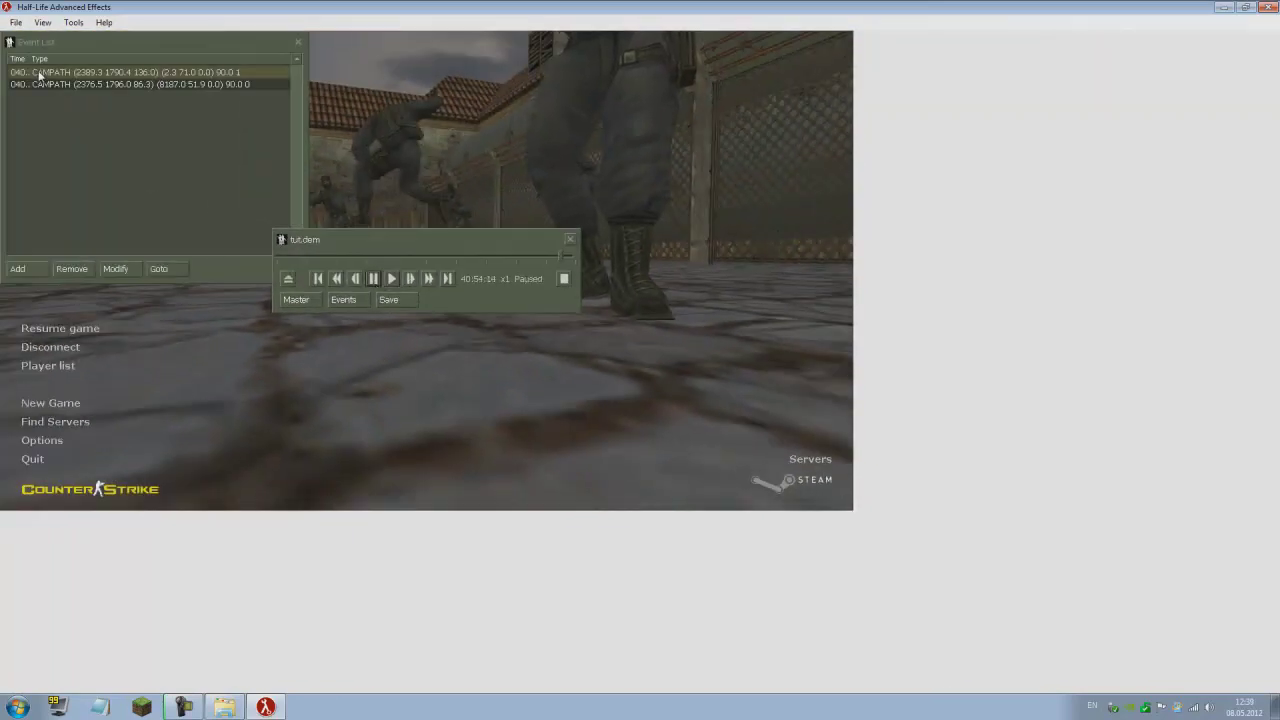
pyautogui.click(180, 269)
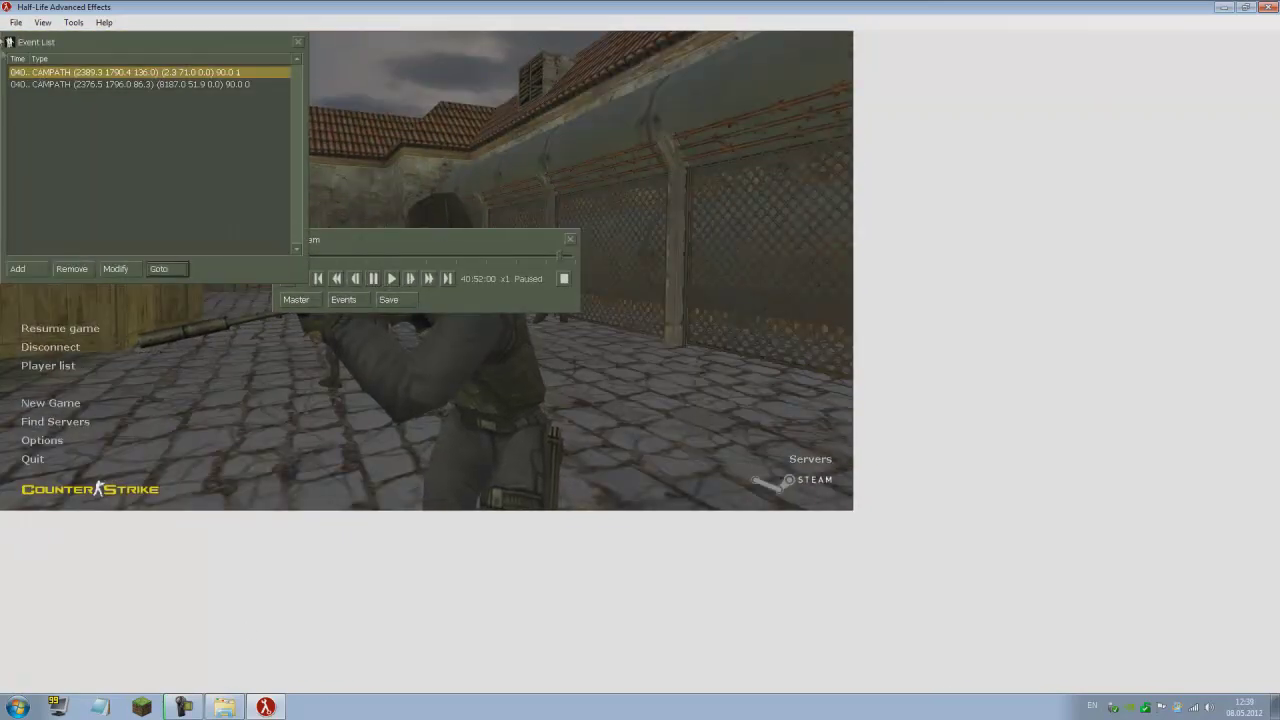
pyautogui.click(356, 280)
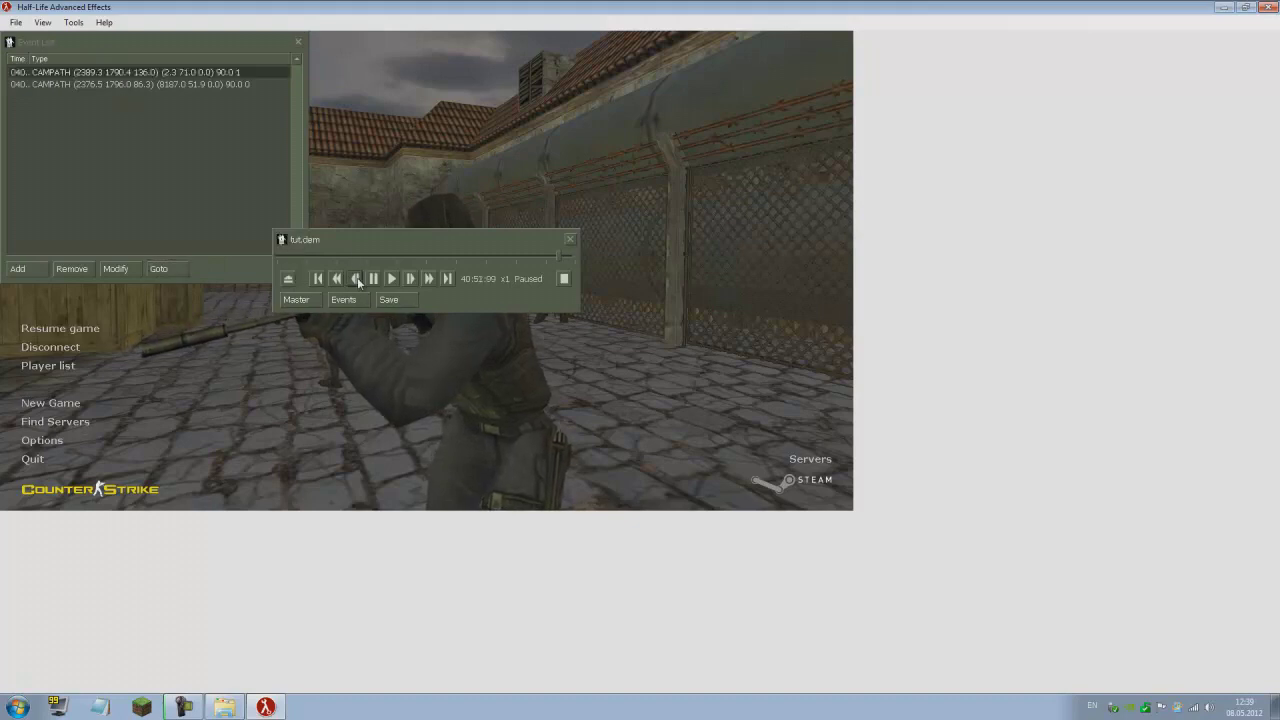
pyautogui.click(17, 268)
pyautogui.click(211, 60)
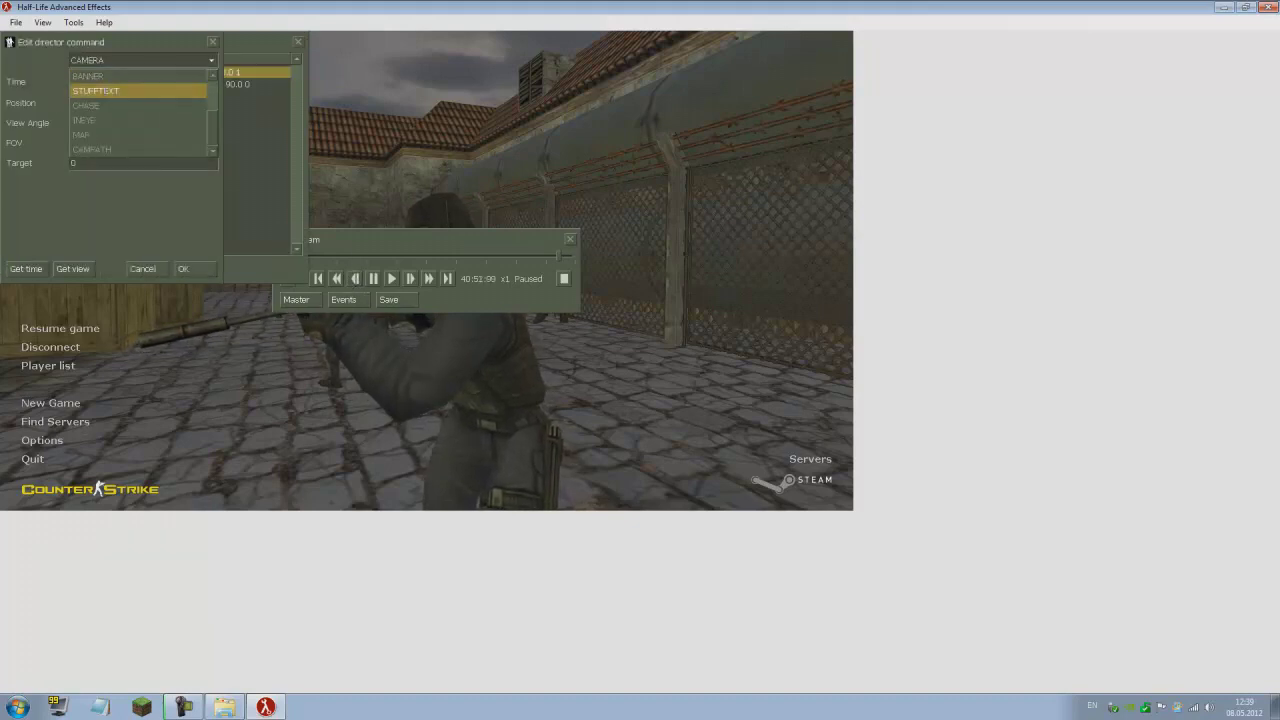
pyautogui.click(204, 102)
pyautogui.write('start')
pyautogui.click(184, 269)
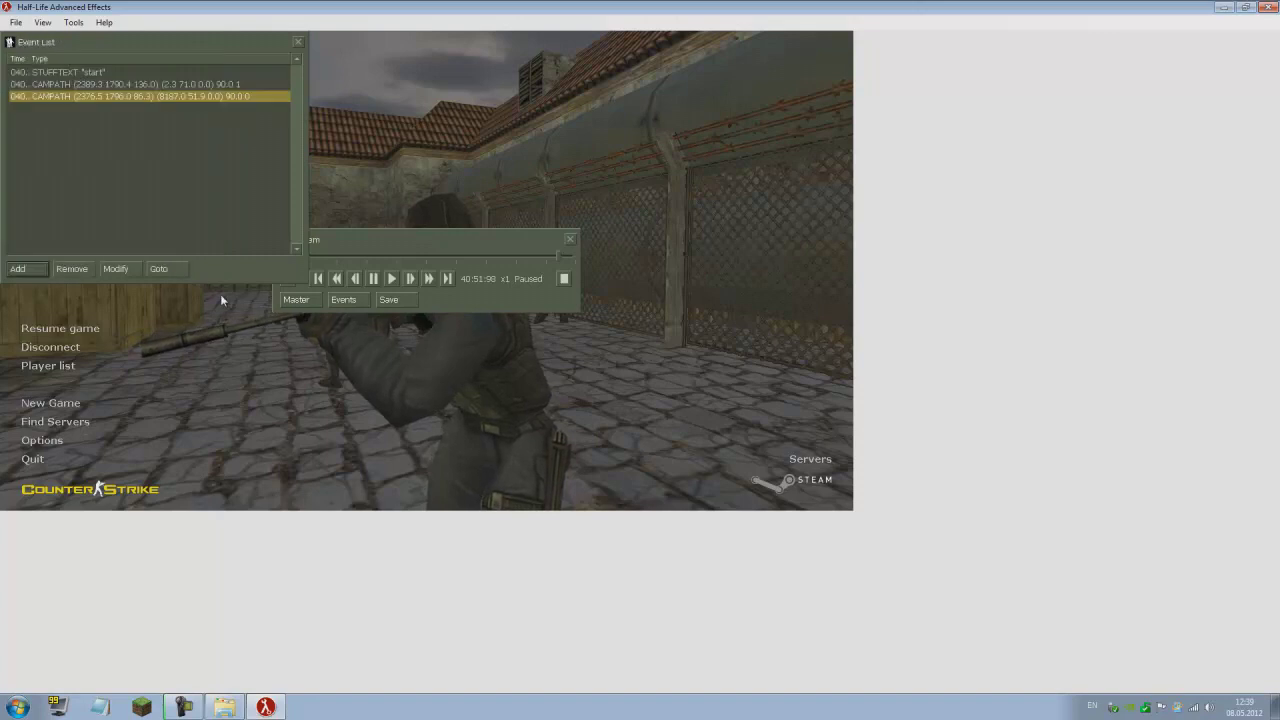
# Add a STUFFTEXT 'mirv_recordmovie_start' event one frame later.
pyautogui.click(409, 279)
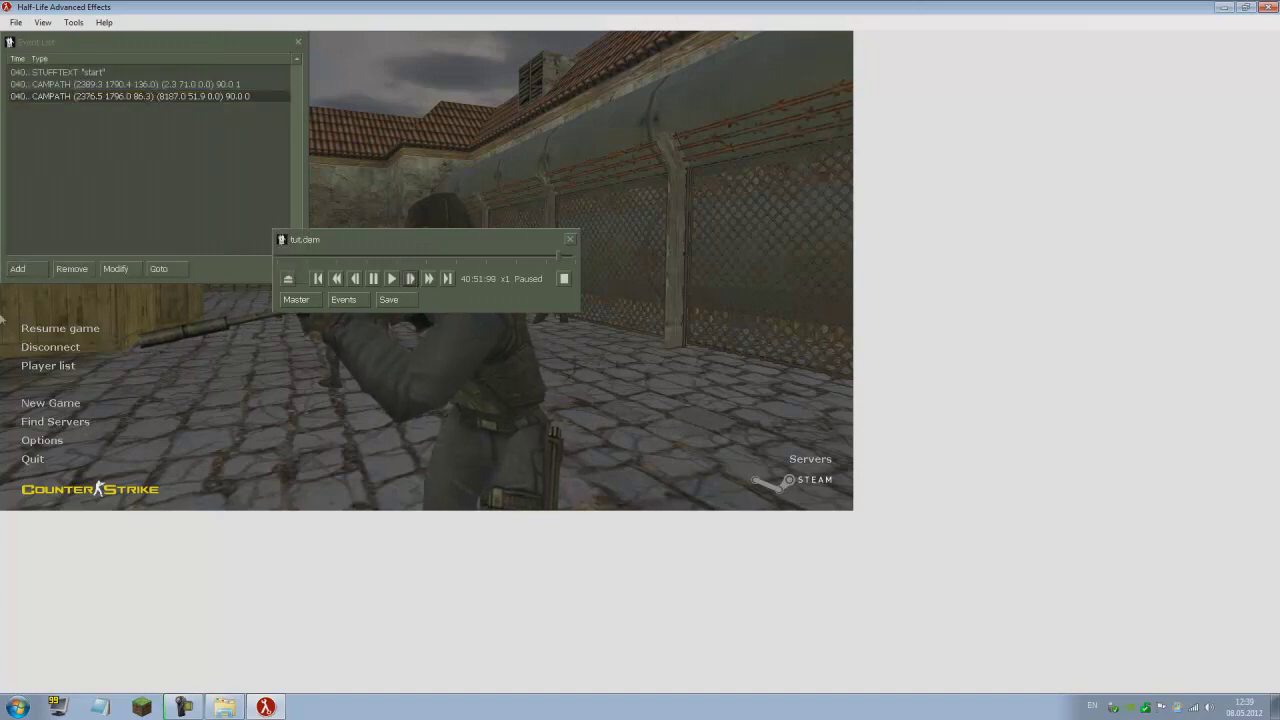
pyautogui.click(17, 268)
pyautogui.click(211, 60)
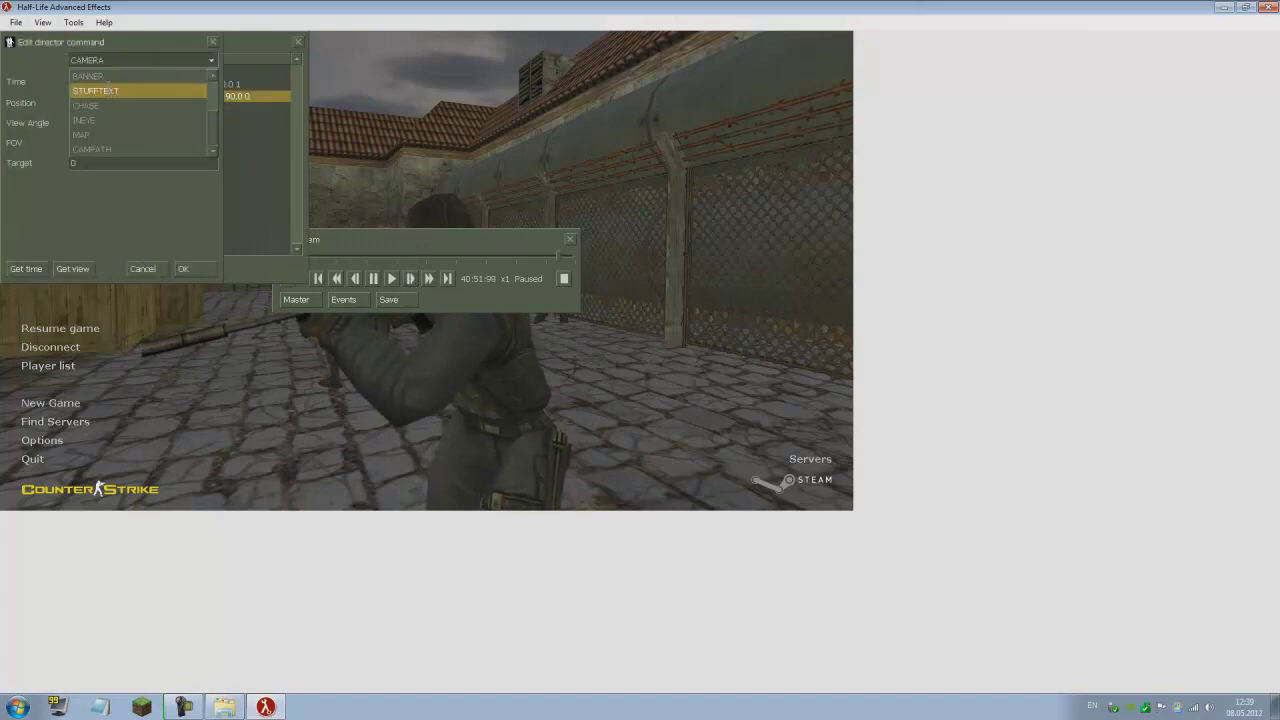
pyautogui.click(190, 102)
pyautogui.moveTo(190, 102); pyautogui.dragTo(43, 103)
pyautogui.write('mir')
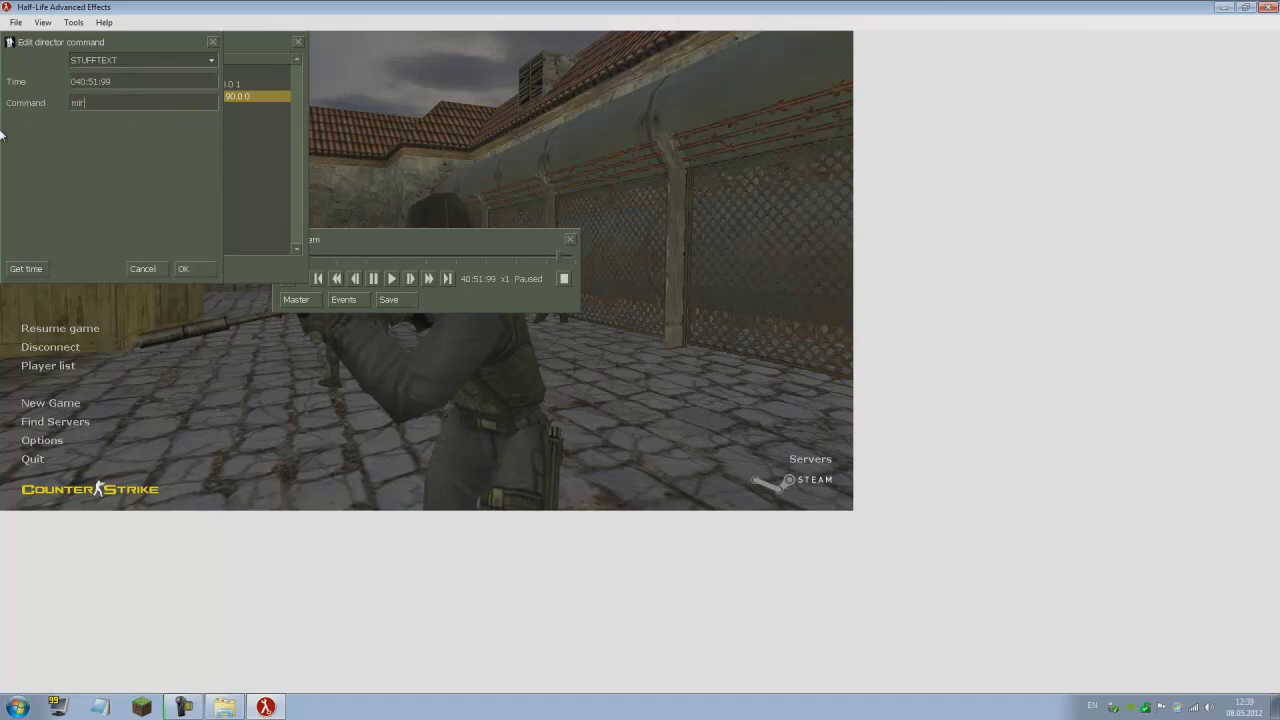
pyautogui.write('v_recordmovie_start')
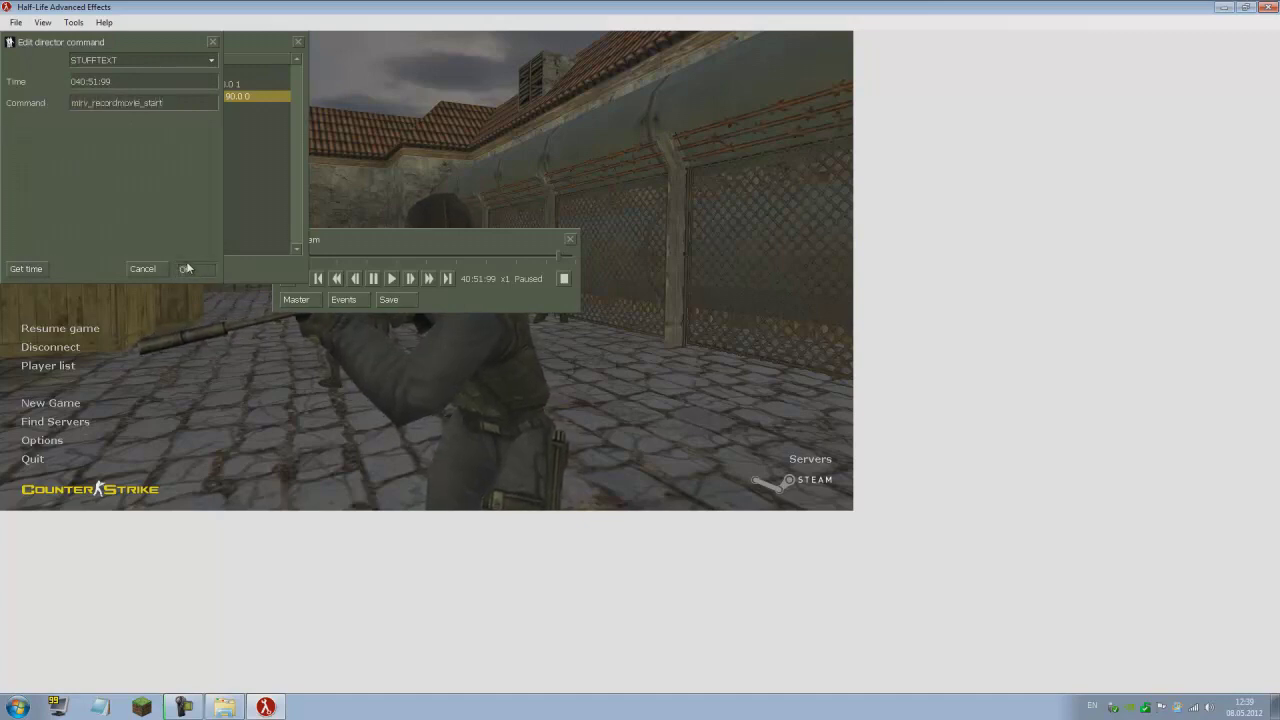
pyautogui.click(184, 266)
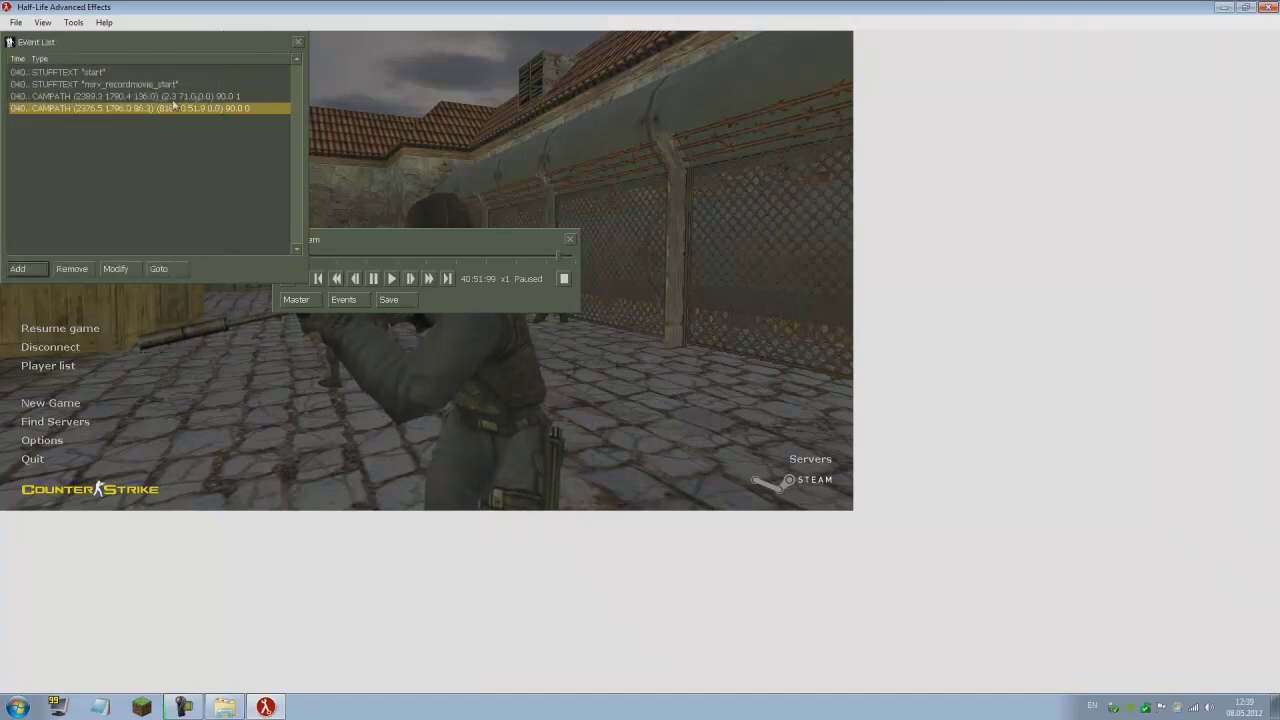
# Add a STUFFTEXT 'mirv_recordmovie_stop' event just after the end camera path point at 40:53:15.
pyautogui.click(177, 272)
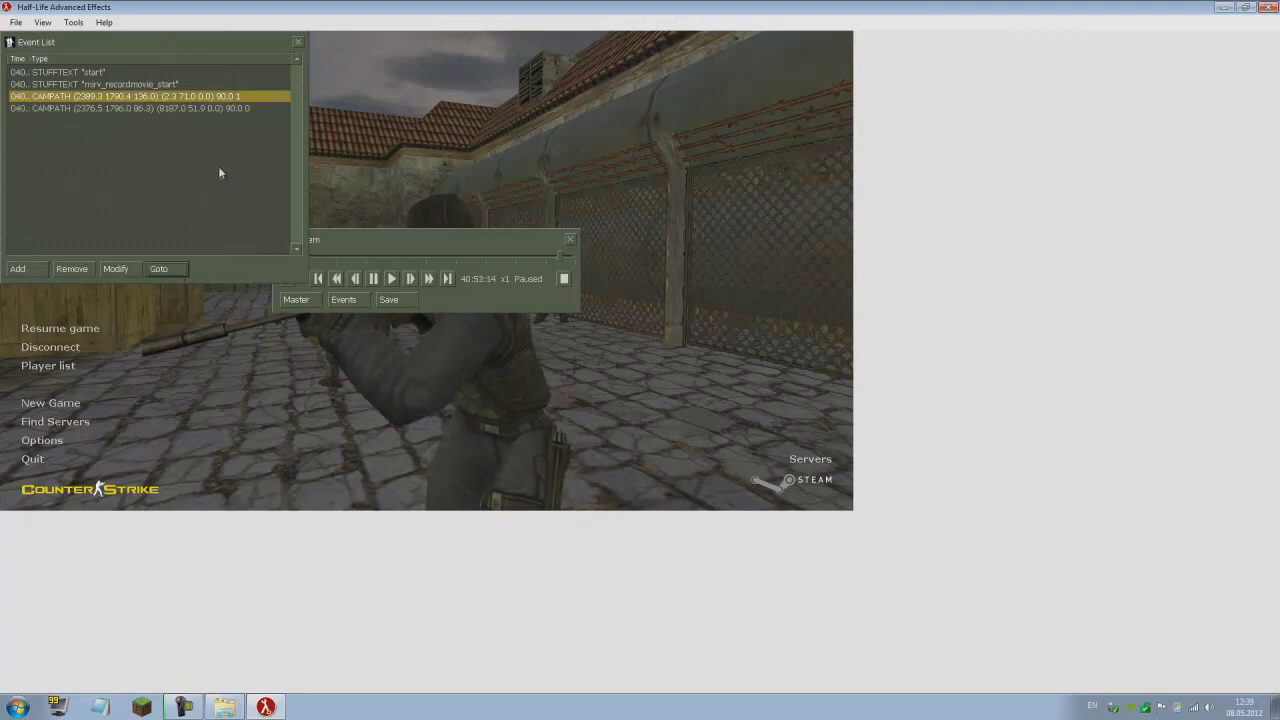
pyautogui.click(380, 292)
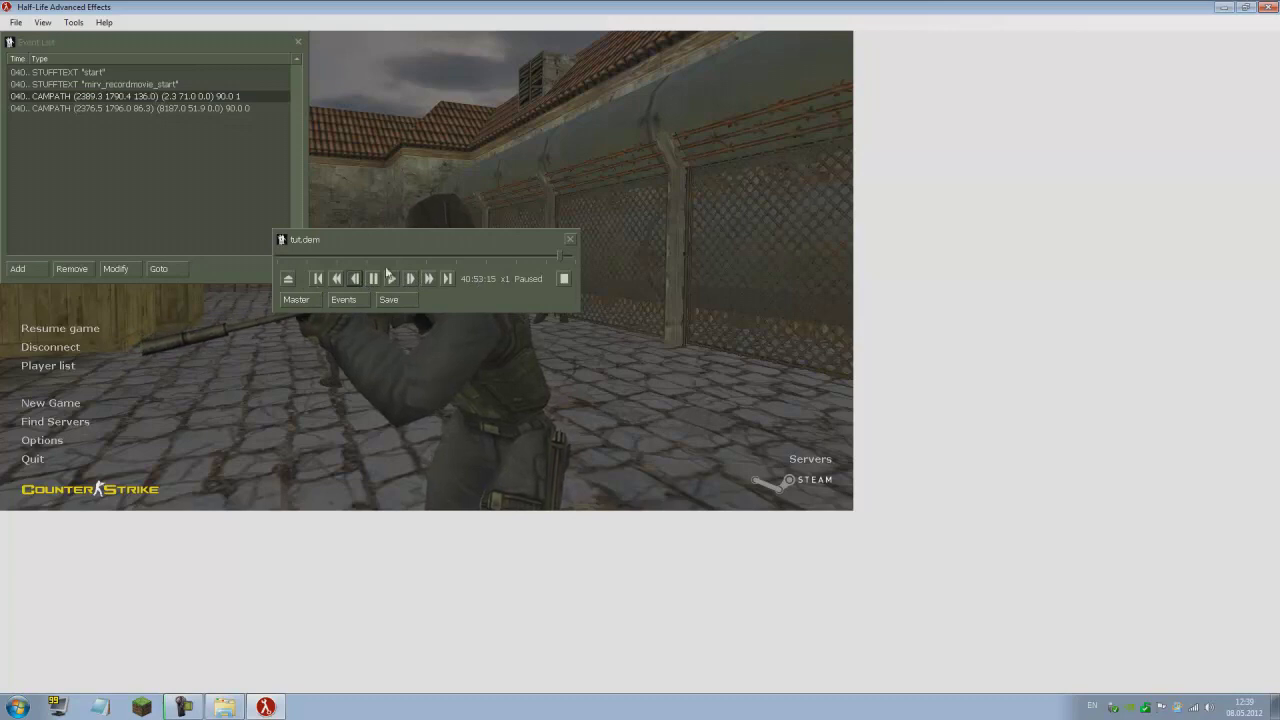
pyautogui.click(20, 268)
pyautogui.click(140, 60)
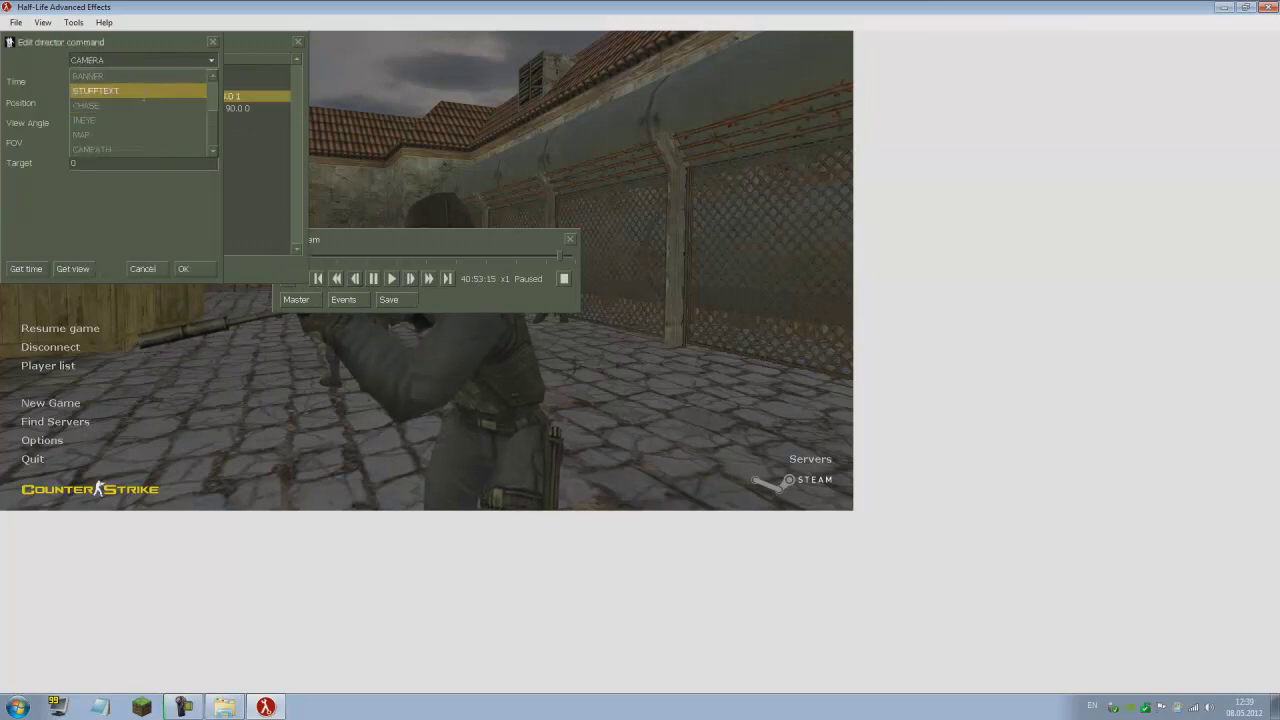
pyautogui.click(144, 108)
pyautogui.moveTo(174, 103); pyautogui.dragTo(33, 102)
pyautogui.write('mirv_r')
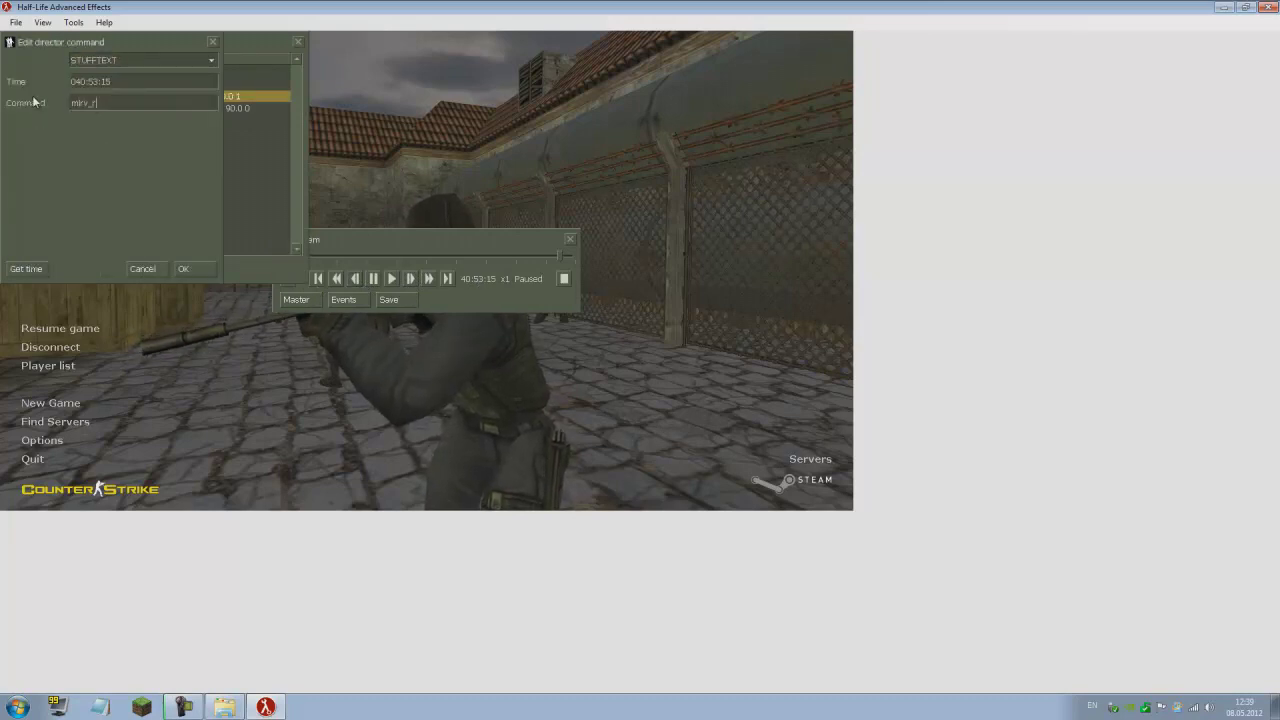
pyautogui.write('ecordmovie_s')
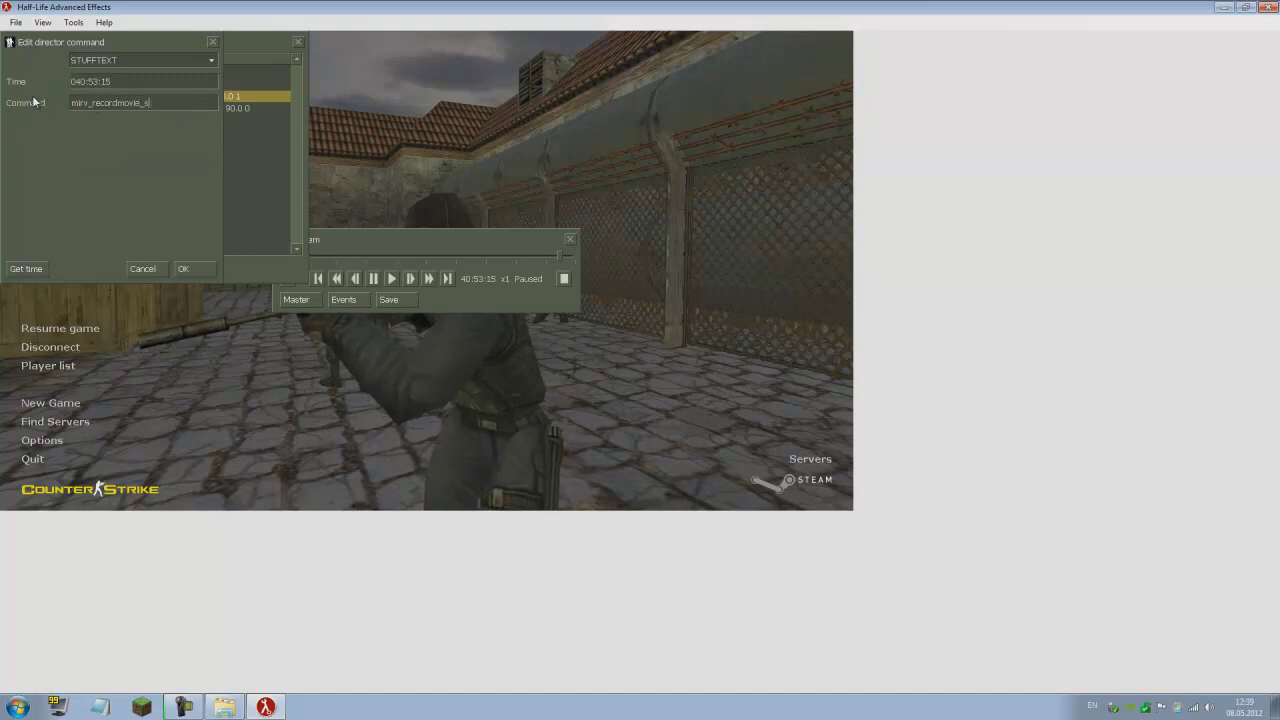
pyautogui.write('top')
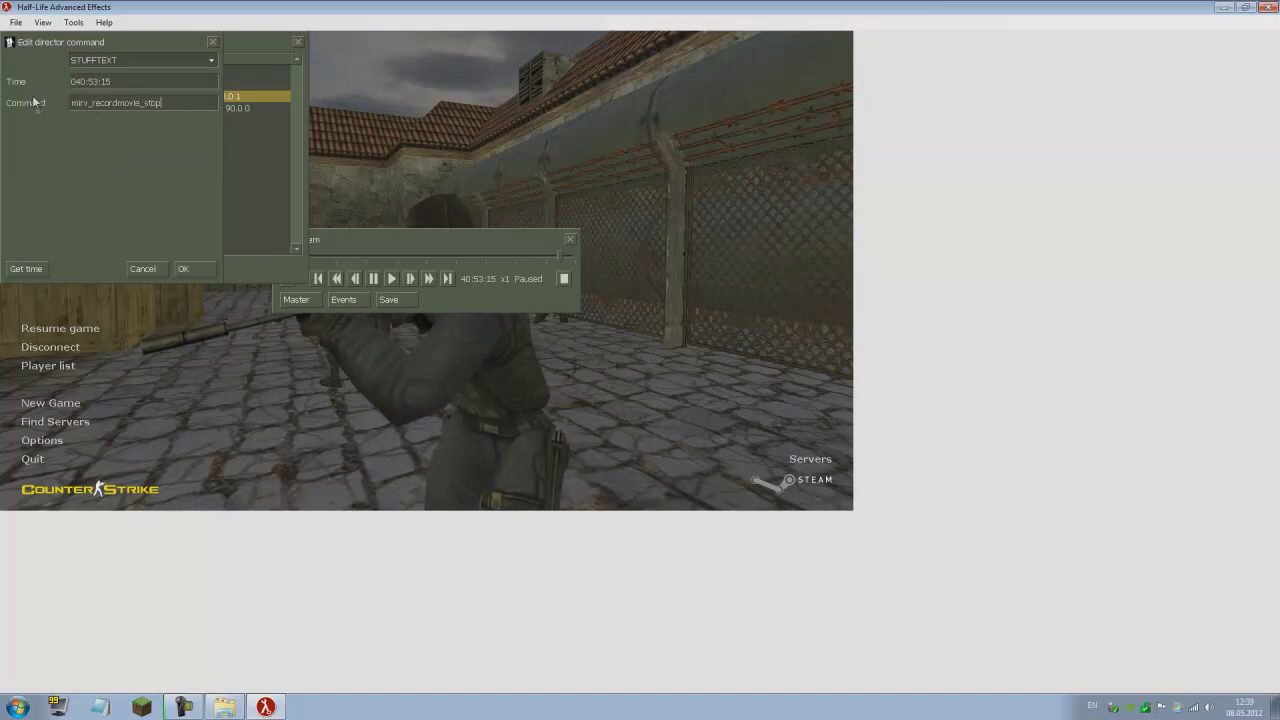
pyautogui.click(186, 268)
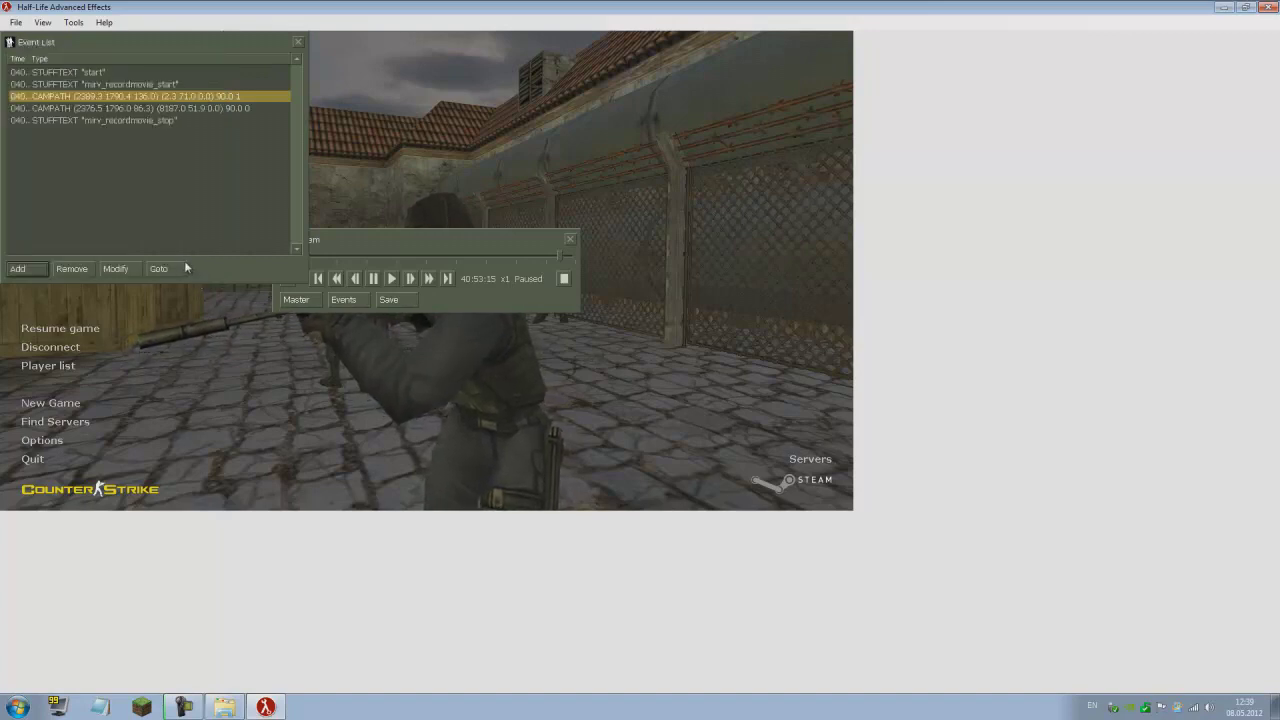
pyautogui.press('`')
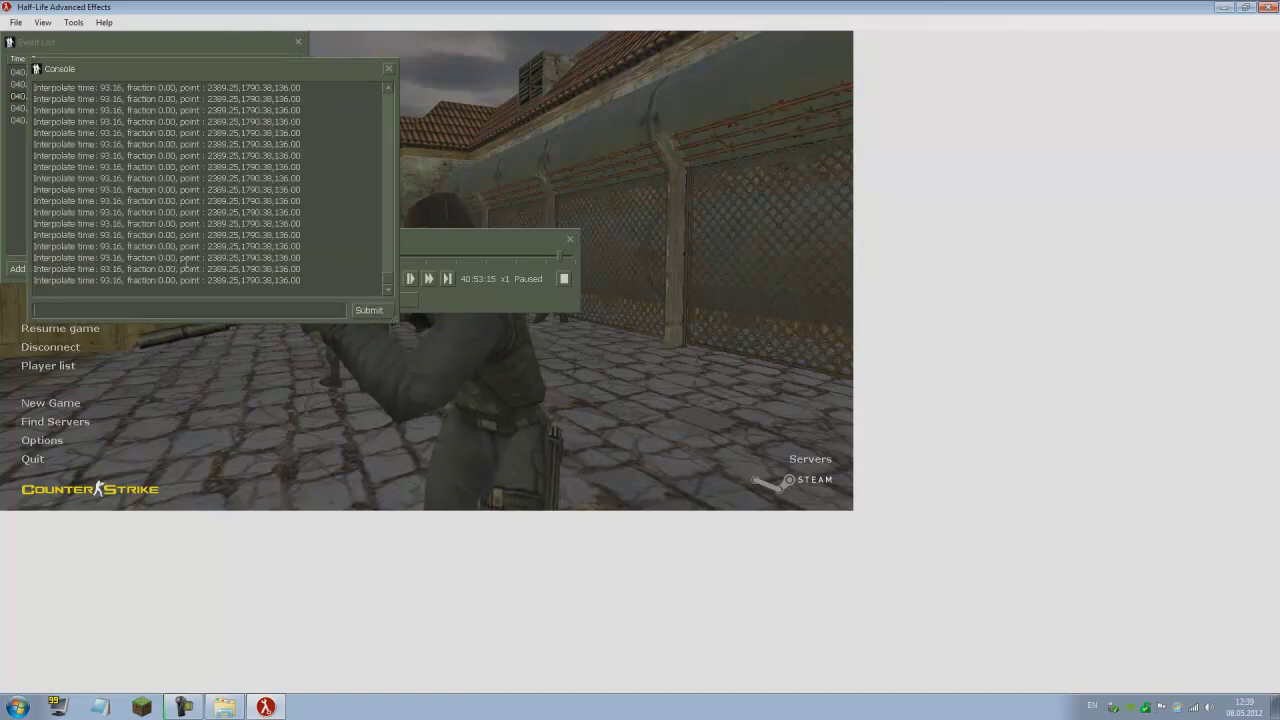
# Enter mirv_movie_filename "D:/tut", mirv_movie_fps 20 and mirv_movie_depthdump 2 in the console.
pyautogui.write('mirv_')
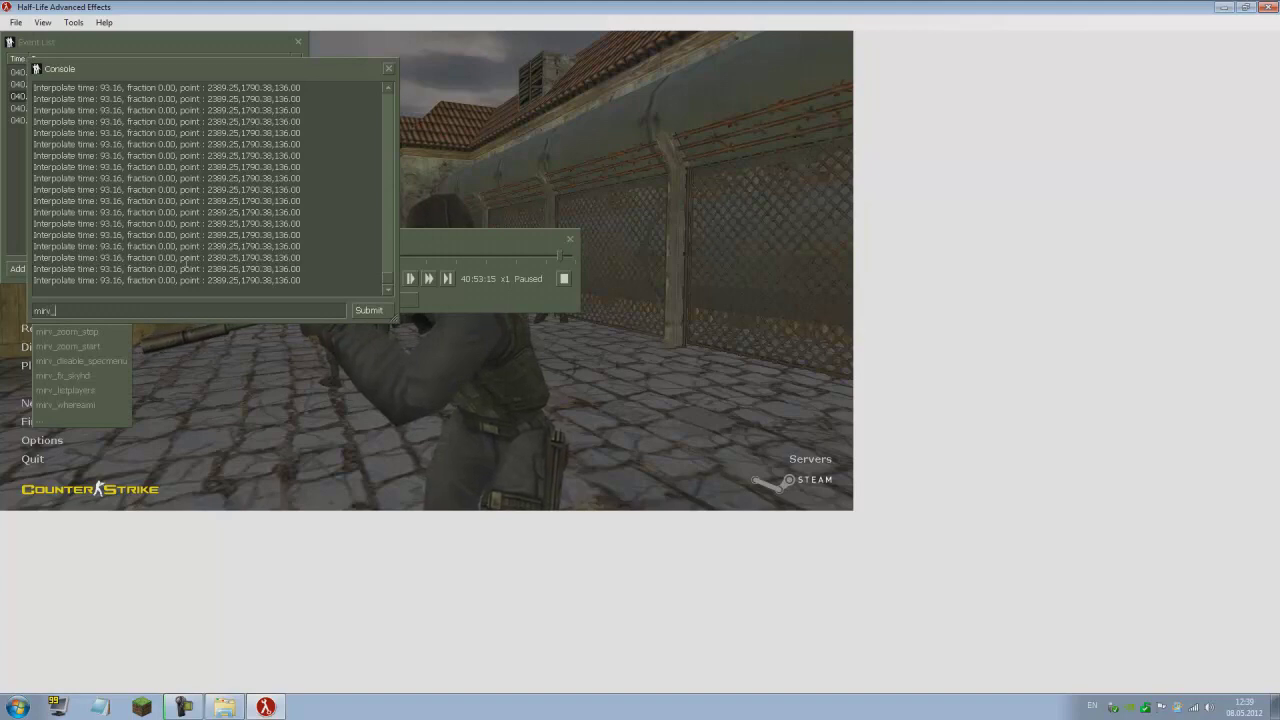
pyautogui.write('movie_filename "D:/tut')
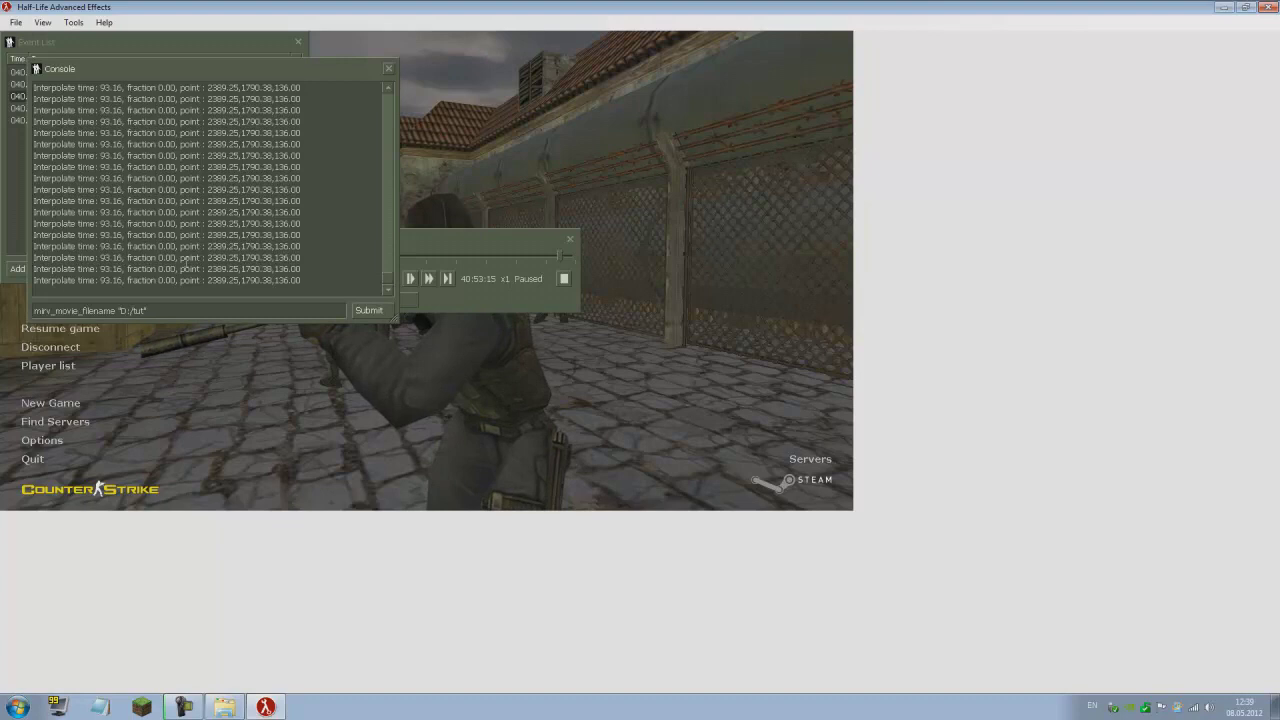
pyautogui.press('Return')
pyautogui.write('m')
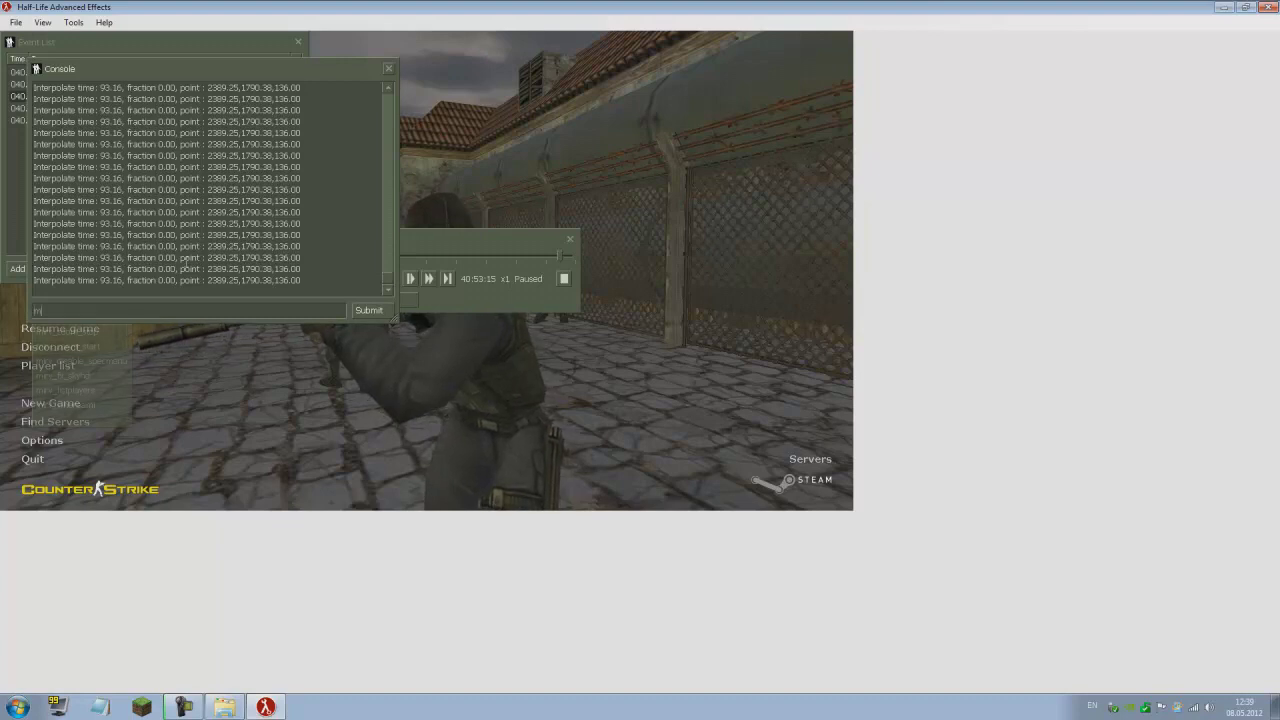
pyautogui.write('irv_movie_fp')
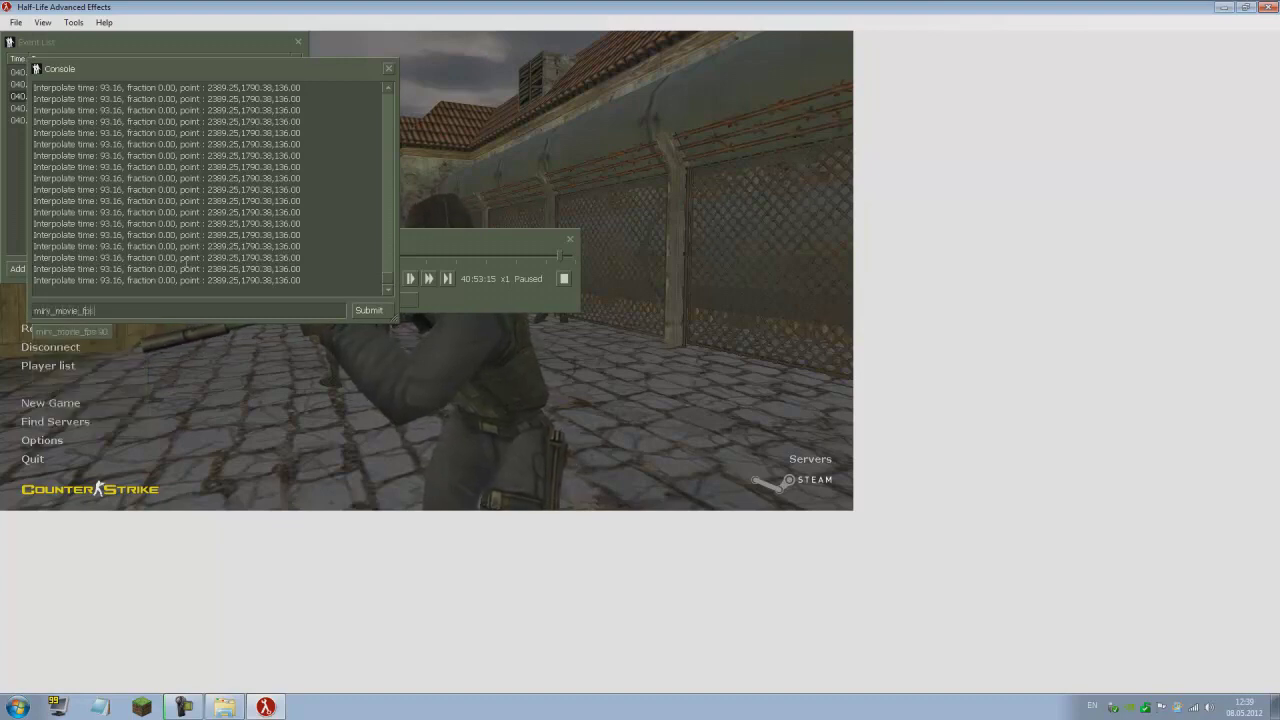
pyautogui.write('s 30')
pyautogui.press('Return')
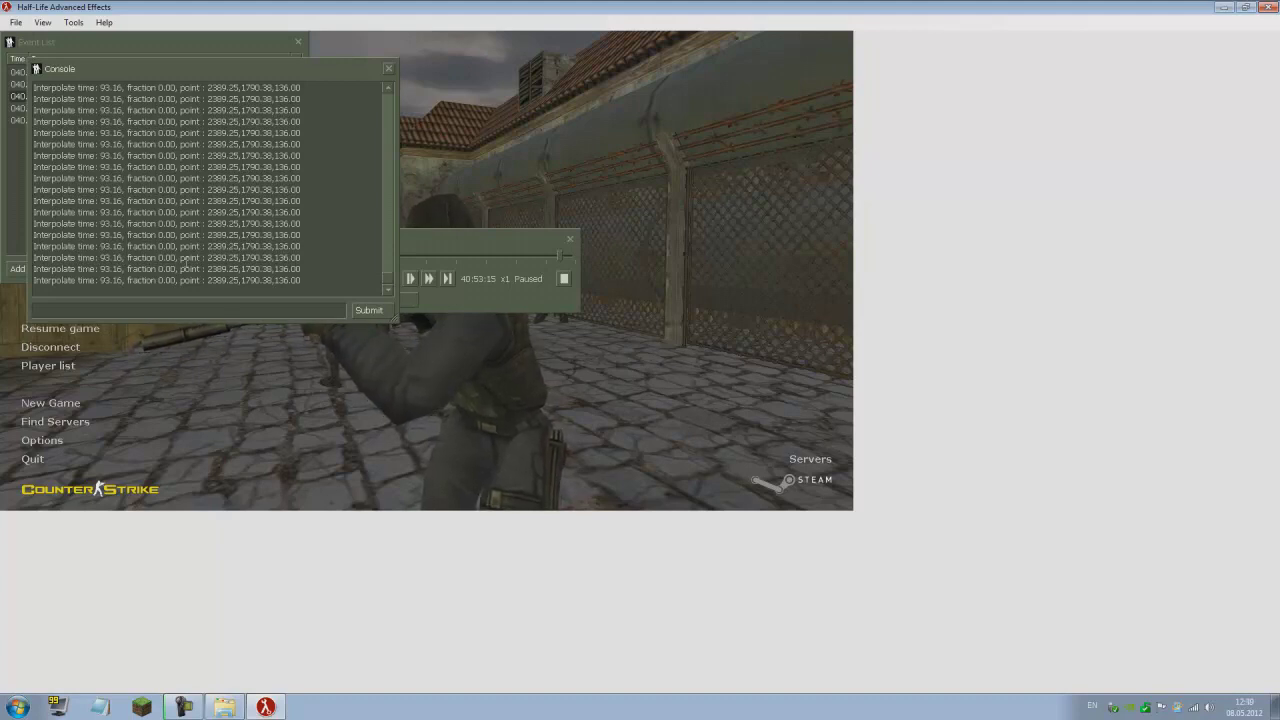
pyautogui.write('mirv_')
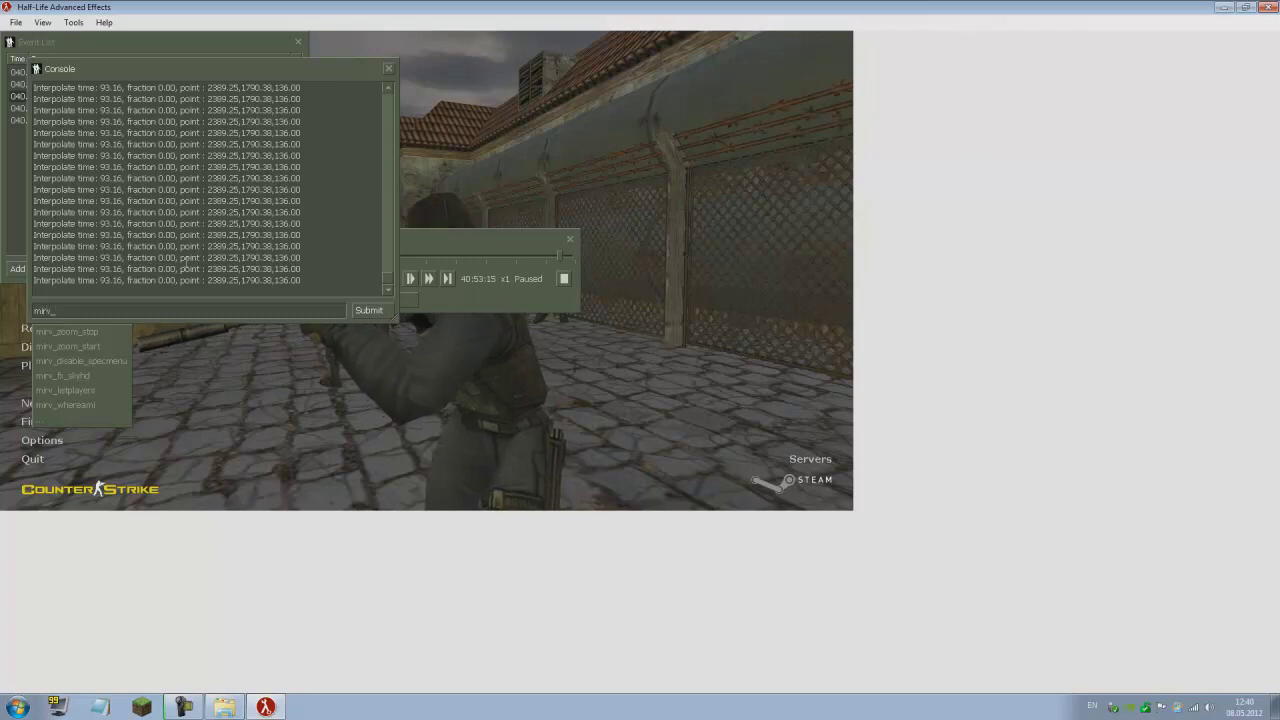
pyautogui.write('m')
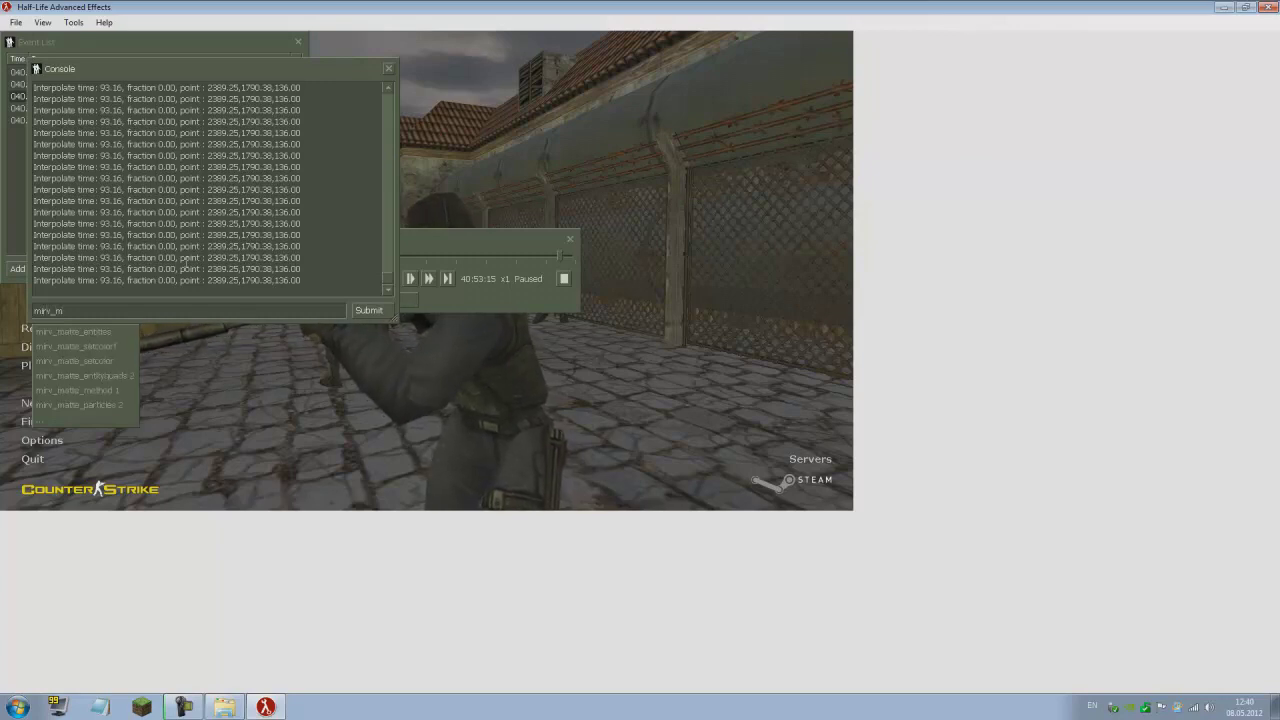
pyautogui.write('ovie_depth')
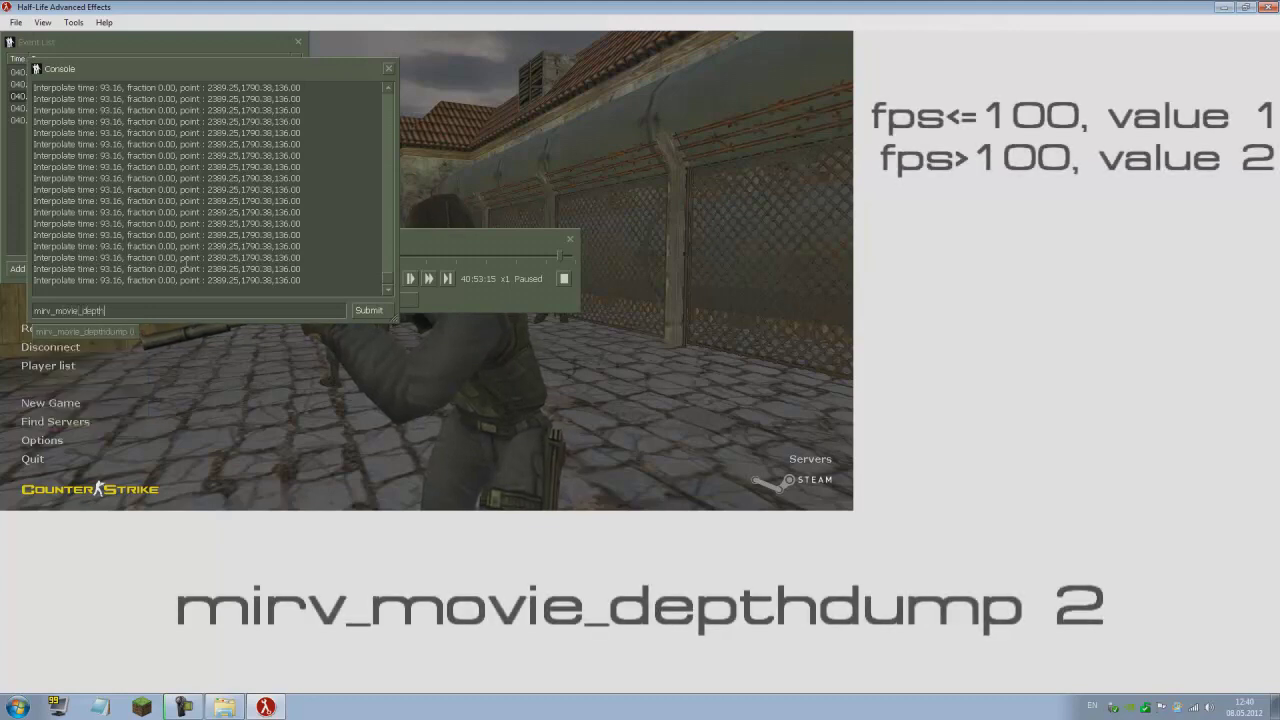
pyautogui.write('dump')
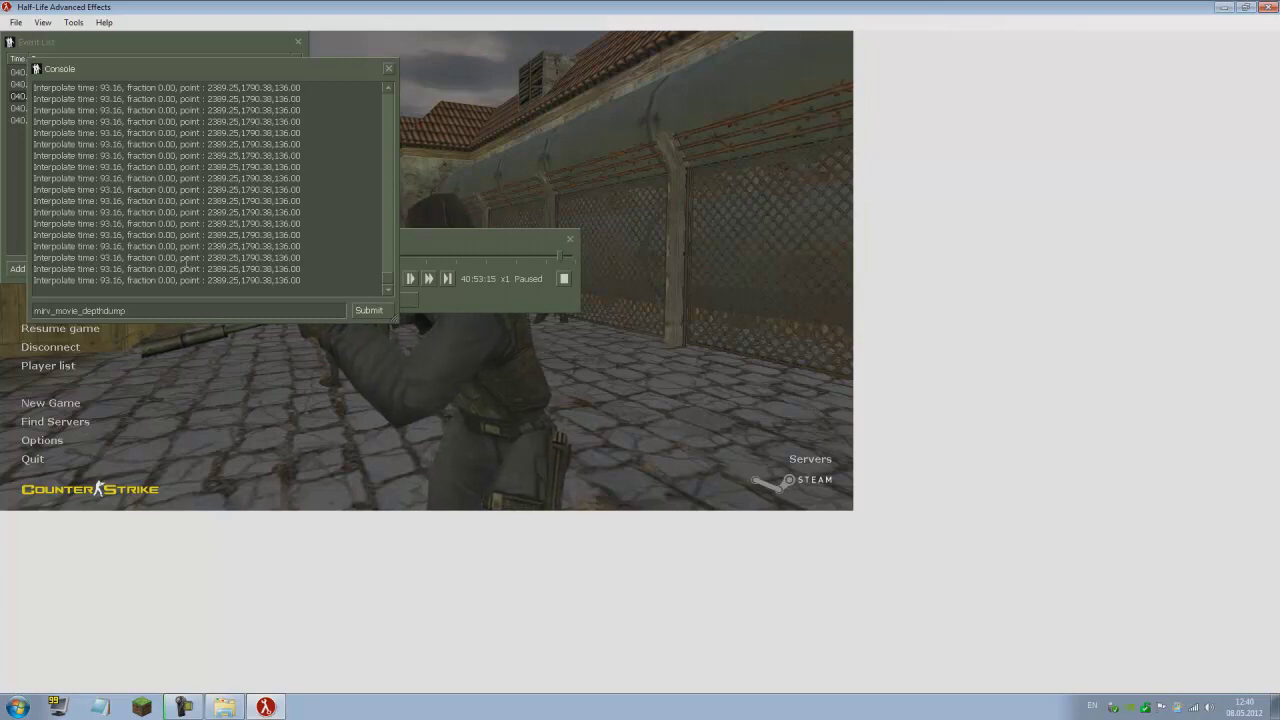
pyautogui.write('2')
pyautogui.press('Return')
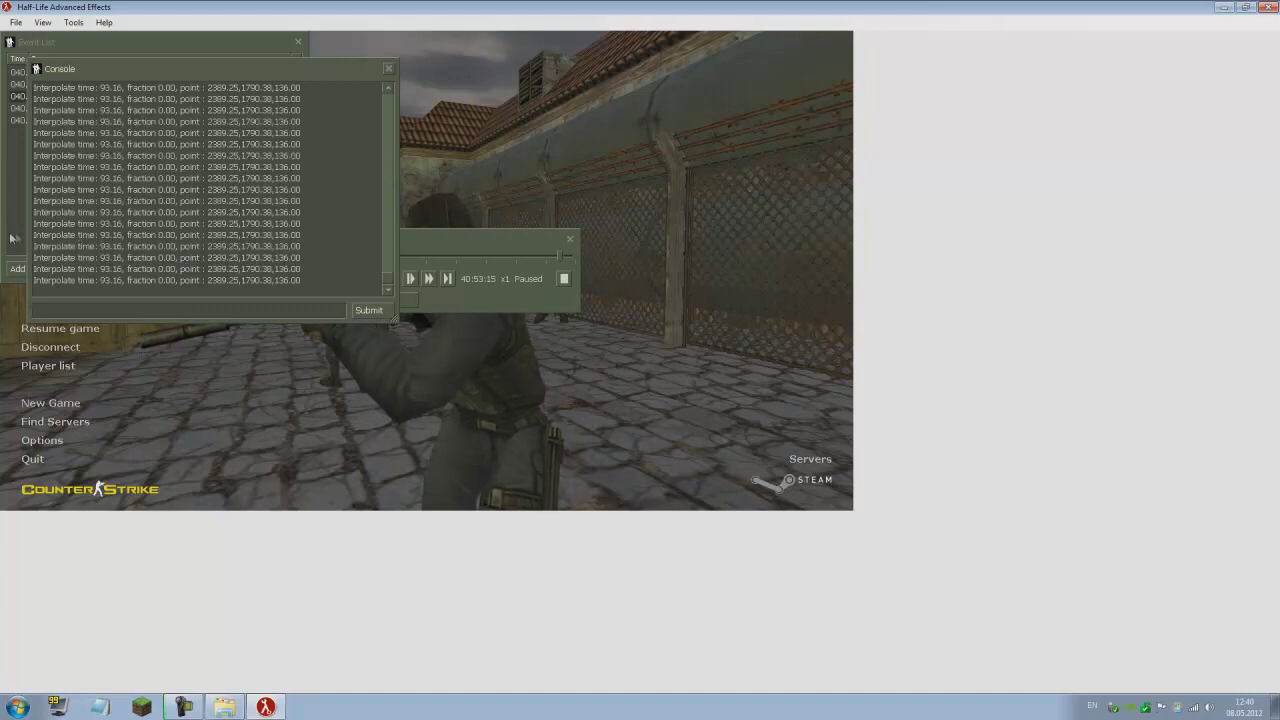
# Jump to the 'start' event and play the demo to record the frames.
pyautogui.click(12, 238)
pyautogui.click(80, 72)
pyautogui.click(168, 269)
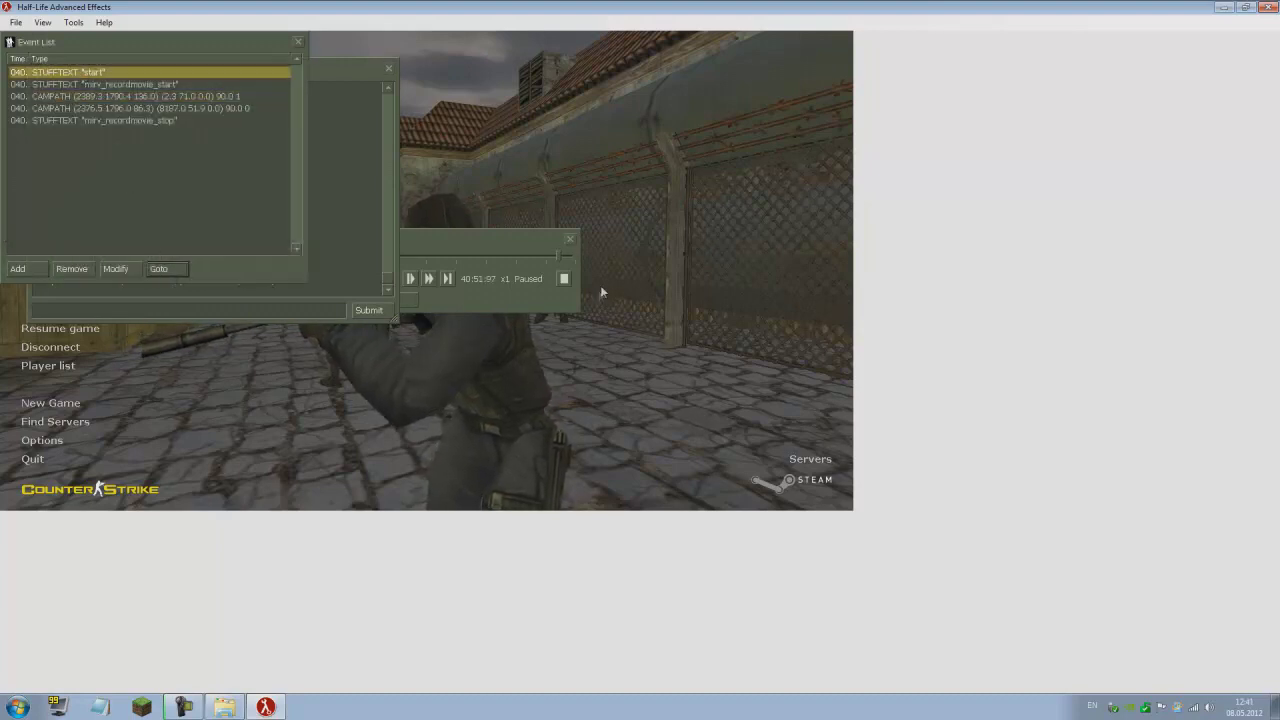
pyautogui.click(524, 272)
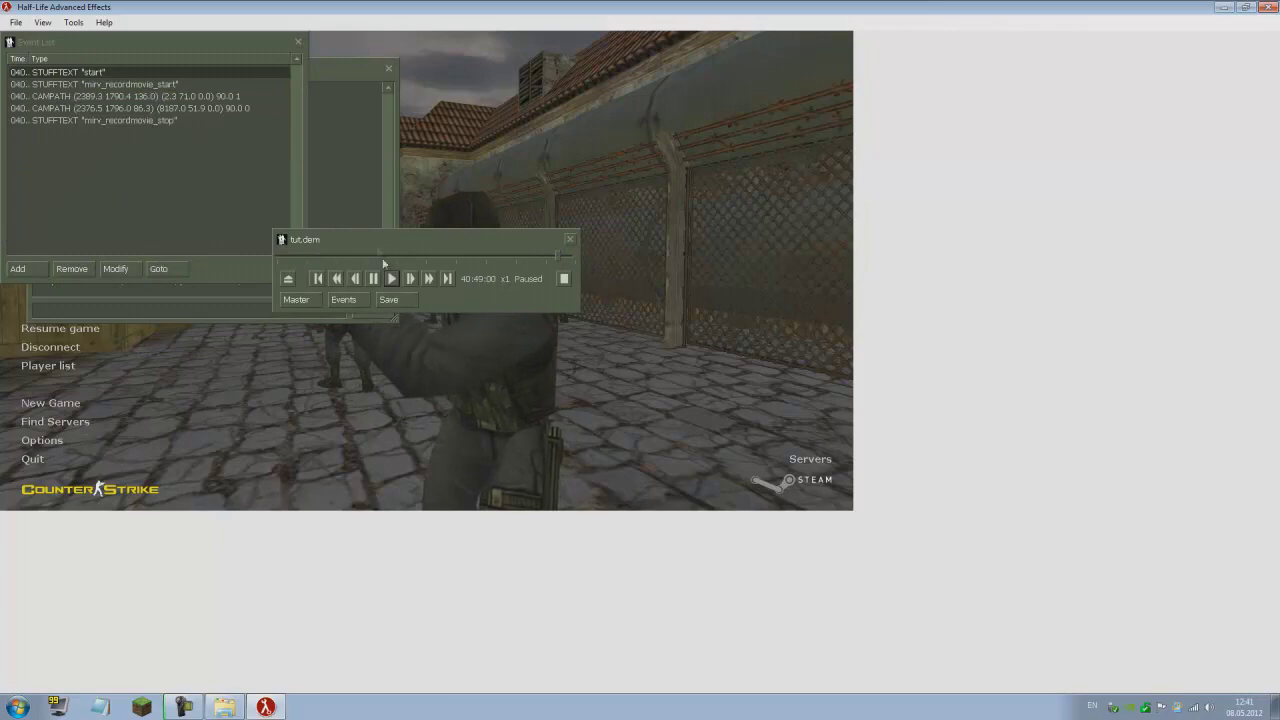
pyautogui.click(390, 278)
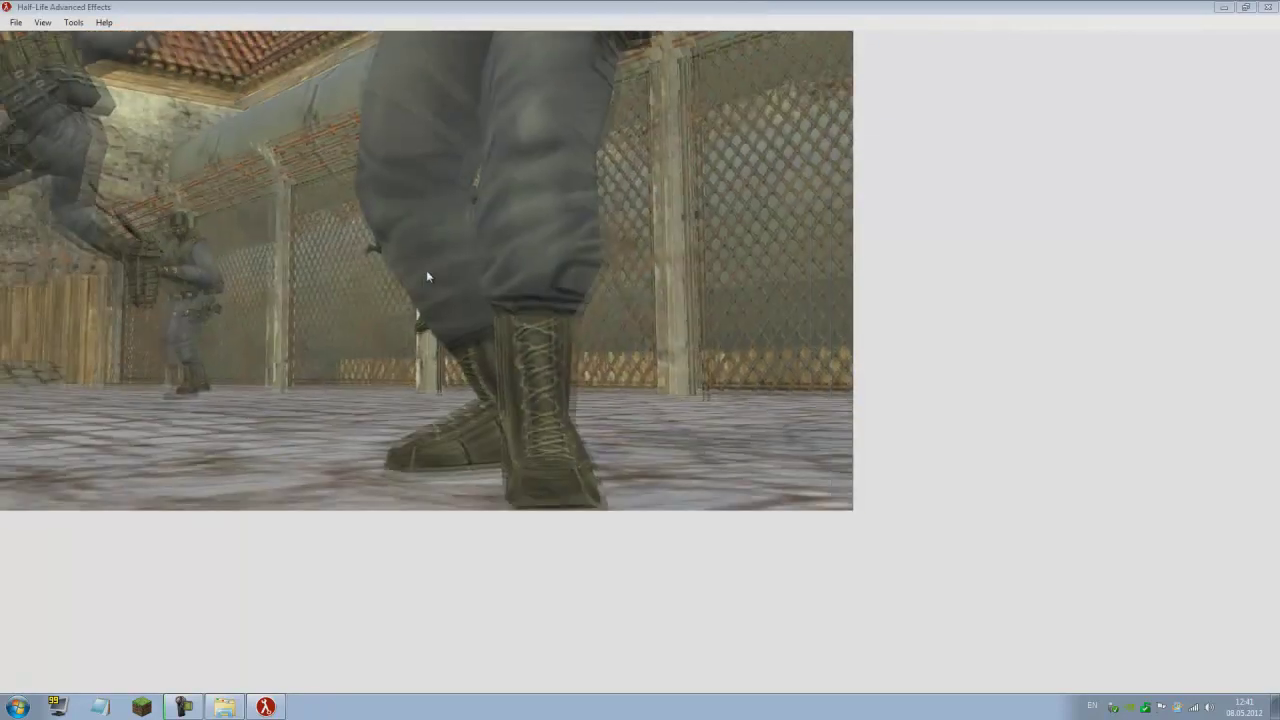
# Quit Counter-Strike and close the empty HLAE window.
pyautogui.press('Escape')
pyautogui.click(32, 459)
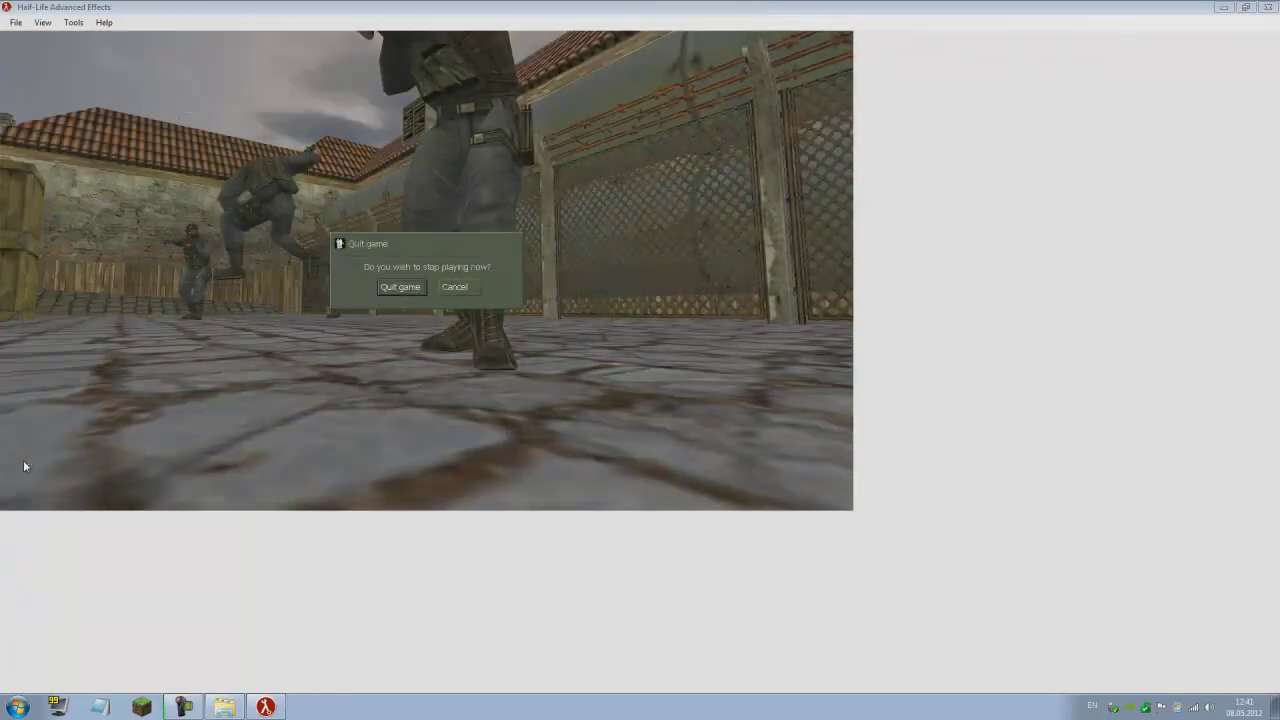
pyautogui.click(408, 286)
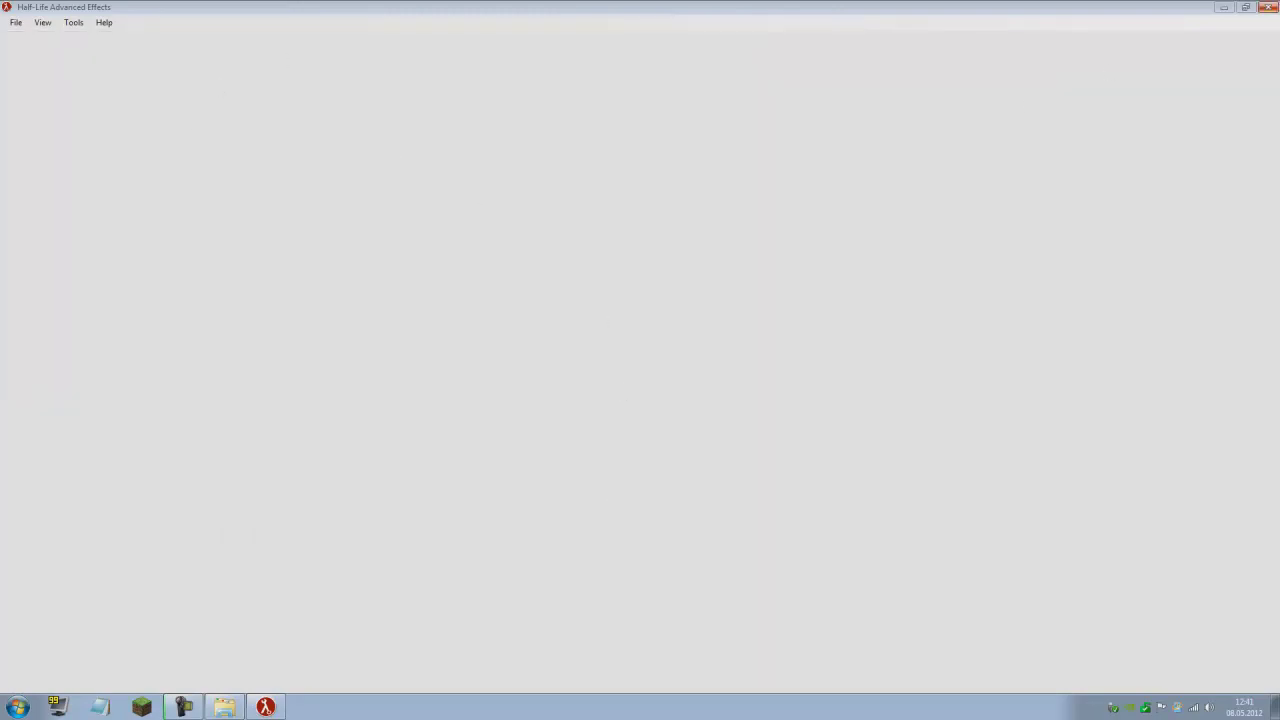
pyautogui.click(1267, 7)
# Launch VirtualDub from its program folder.
pyautogui.click(224, 707)
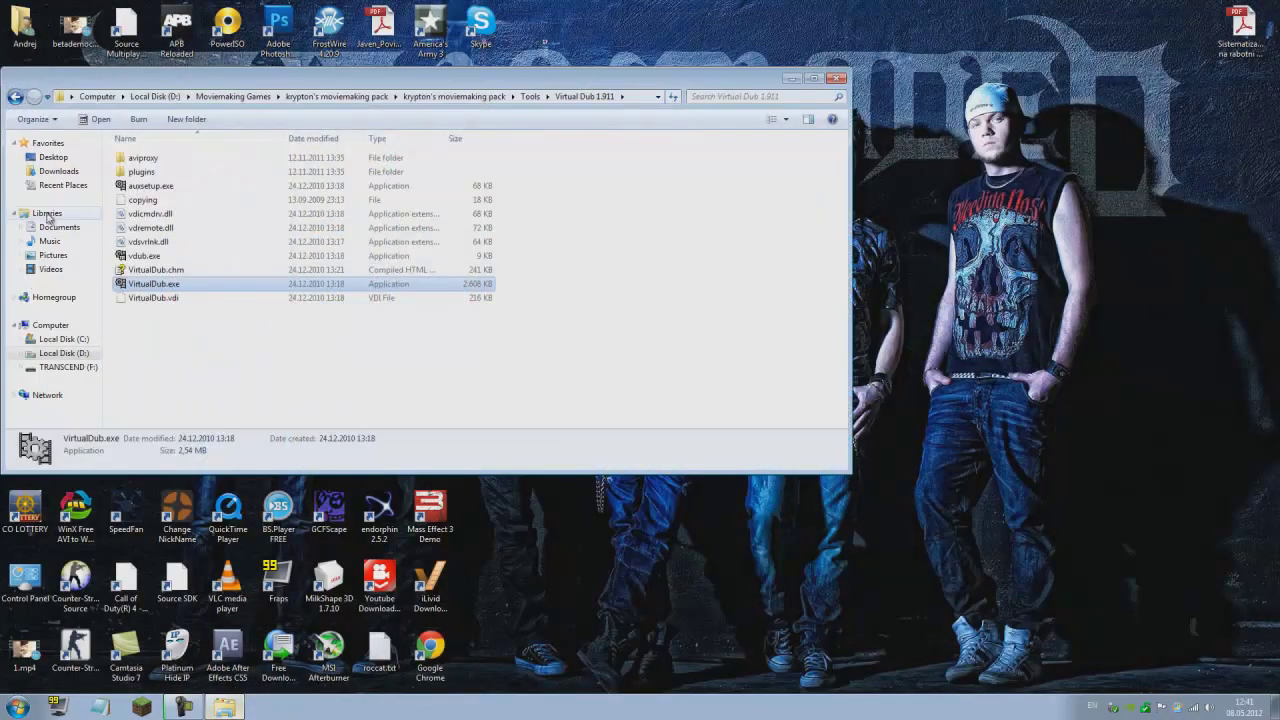
pyautogui.press('Return')
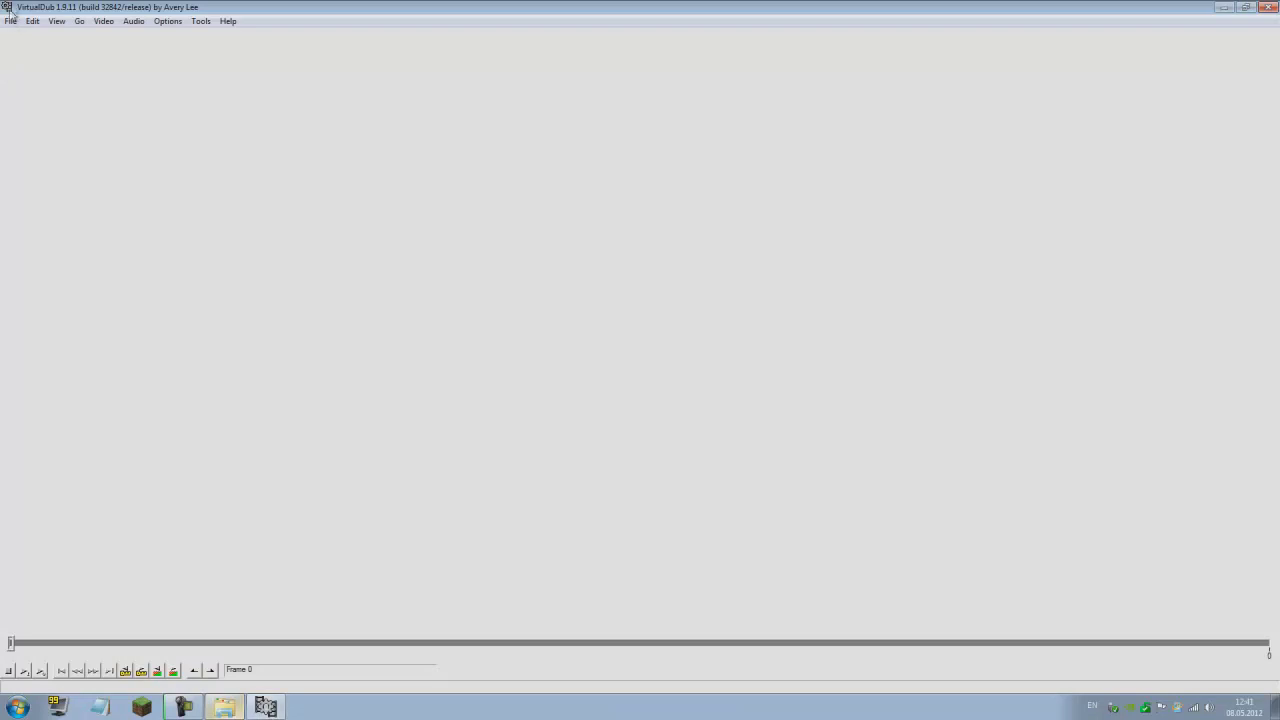
pyautogui.click(10, 21)
pyautogui.click(40, 34)
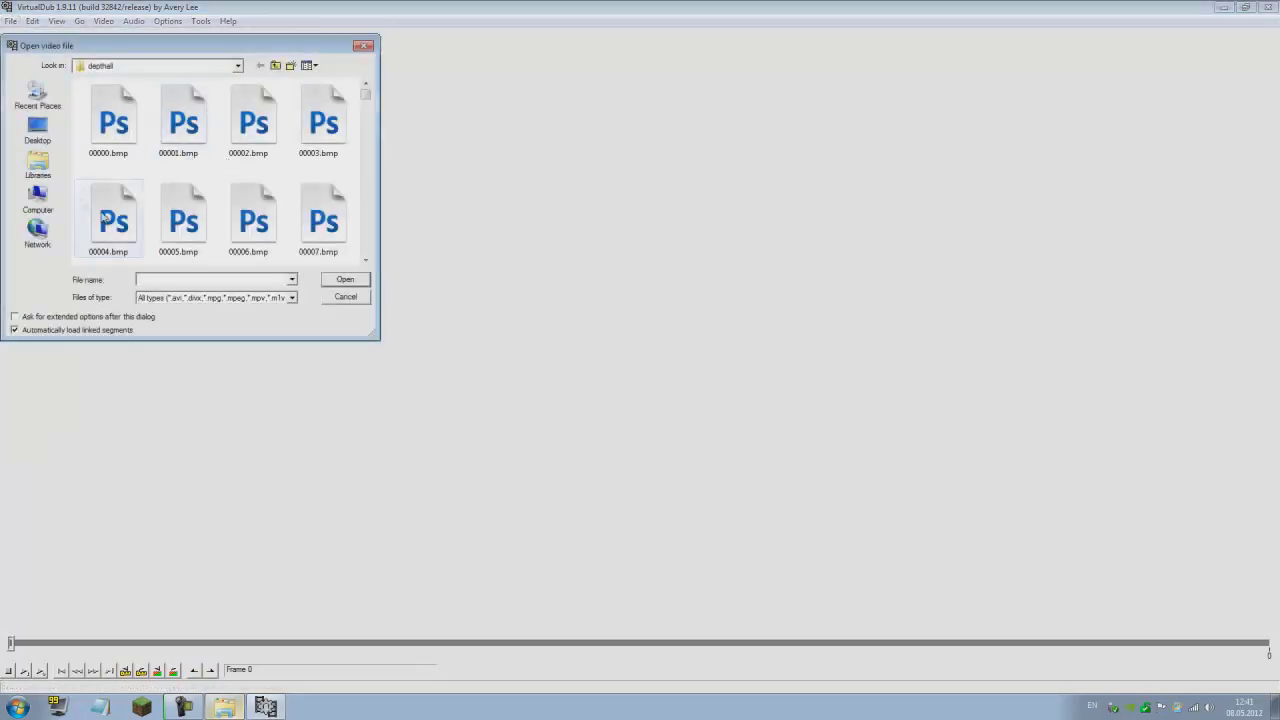
# Browse to D:\tut\take0000\all and select 00000.bmp.
pyautogui.click(275, 65)
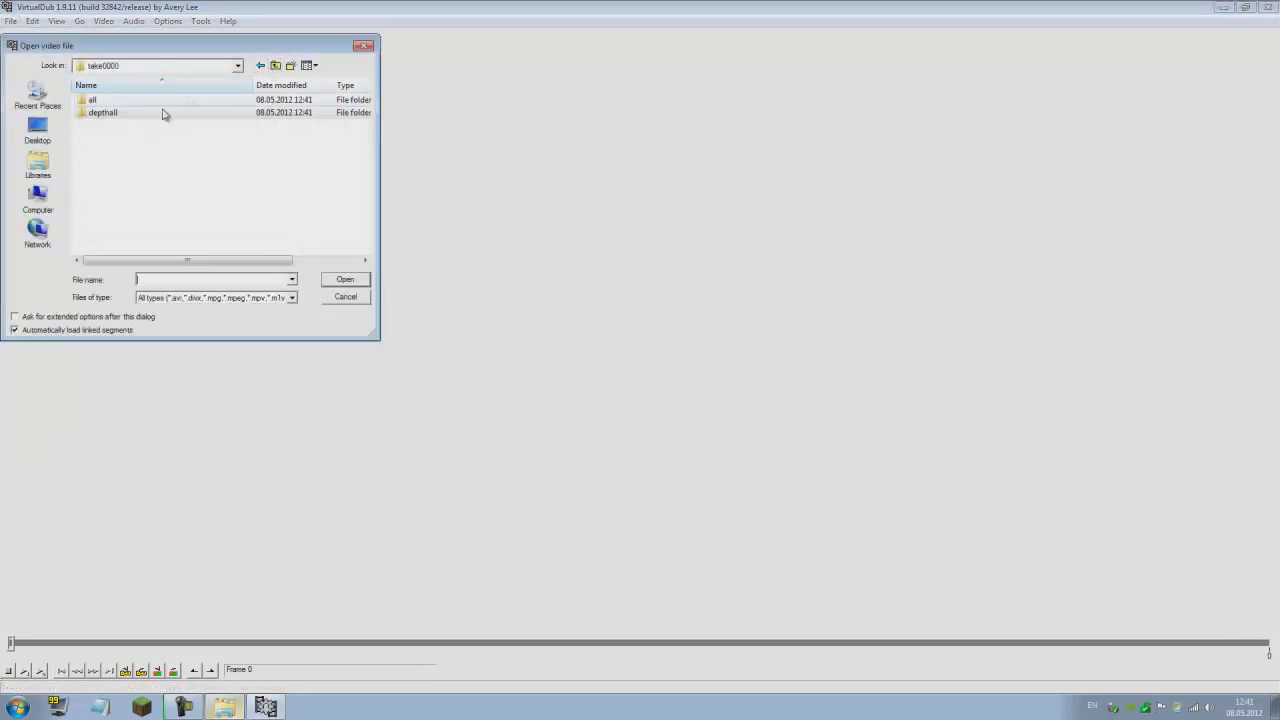
pyautogui.click(275, 65)
pyautogui.click(275, 65)
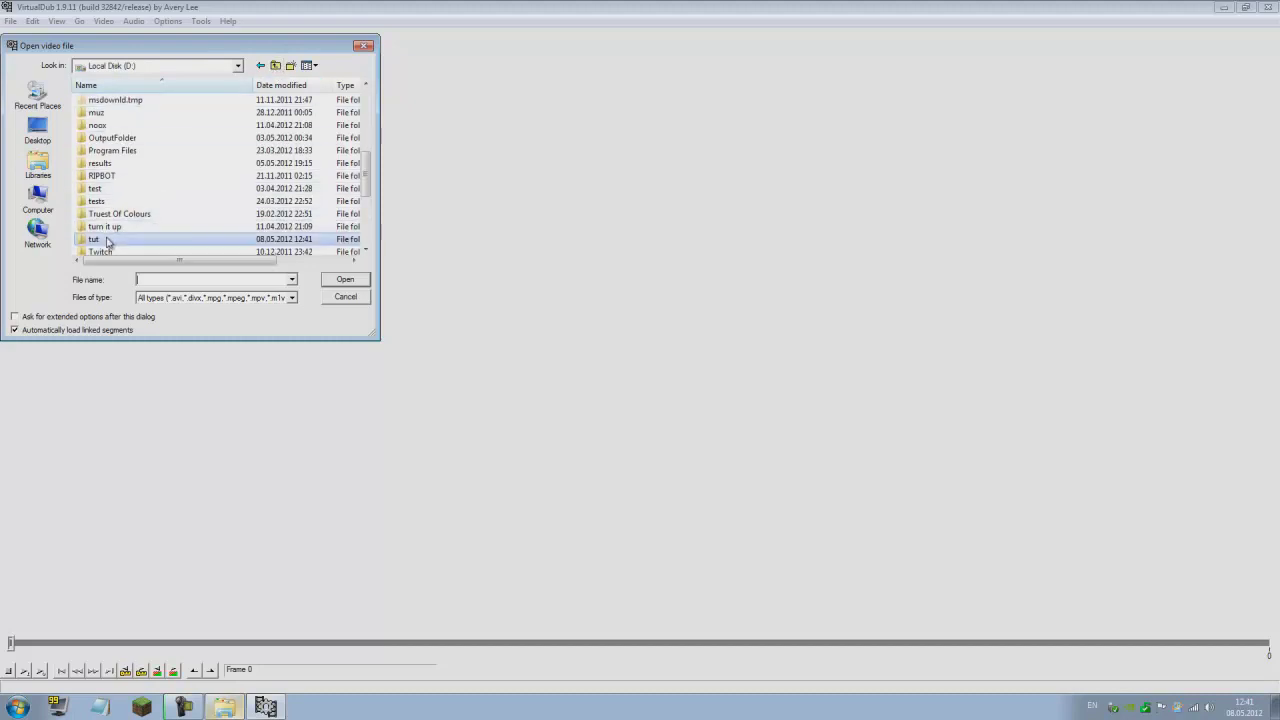
pyautogui.doubleClick(100, 240)
pyautogui.doubleClick(104, 113)
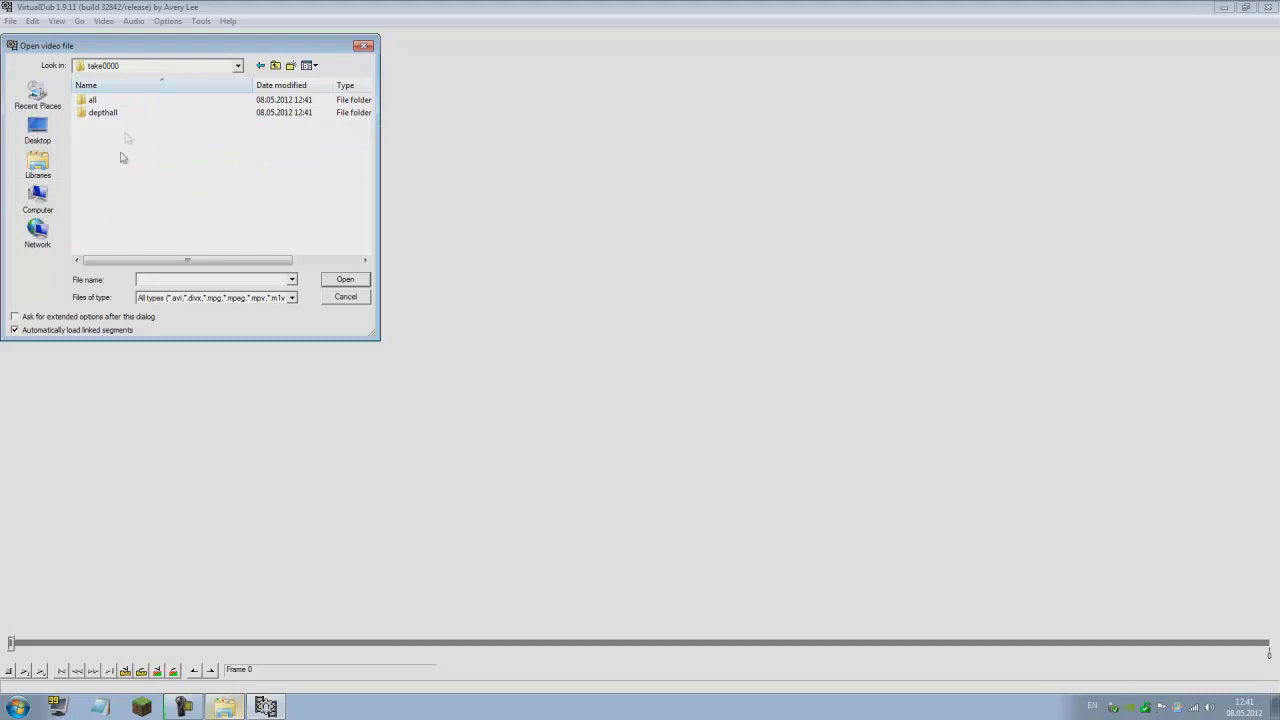
pyautogui.doubleClick(140, 101)
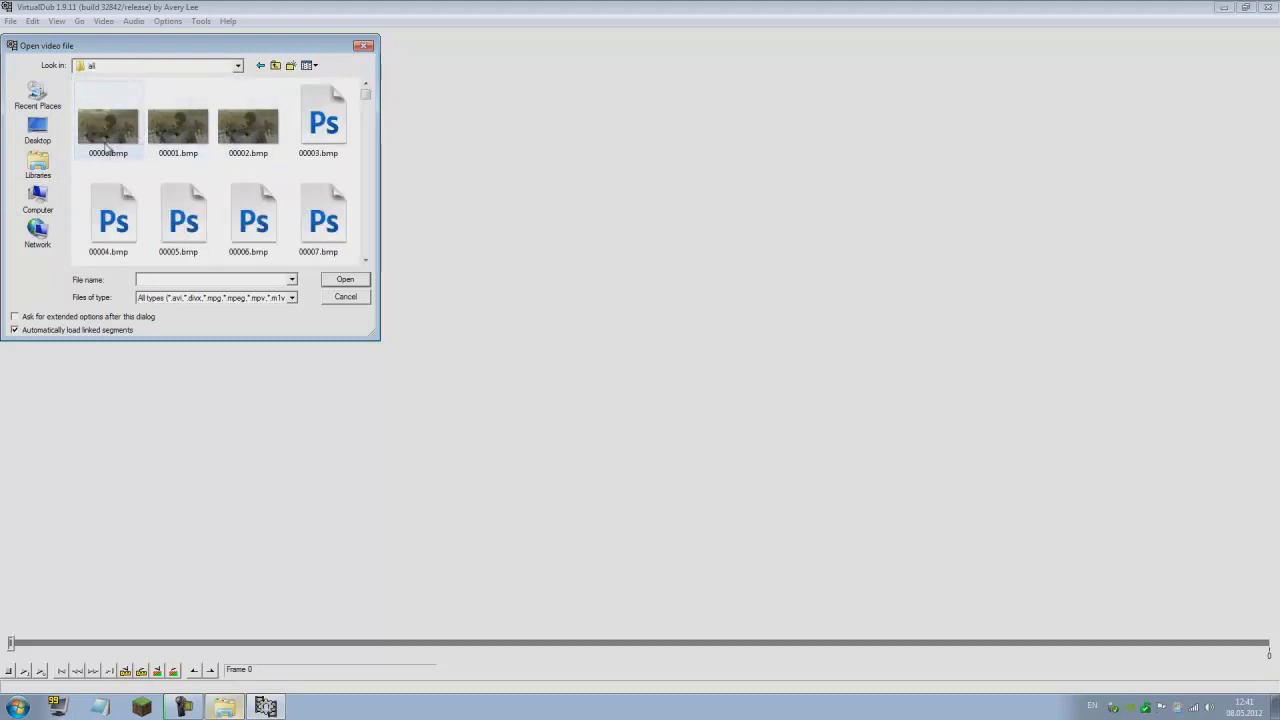
pyautogui.click(104, 90)
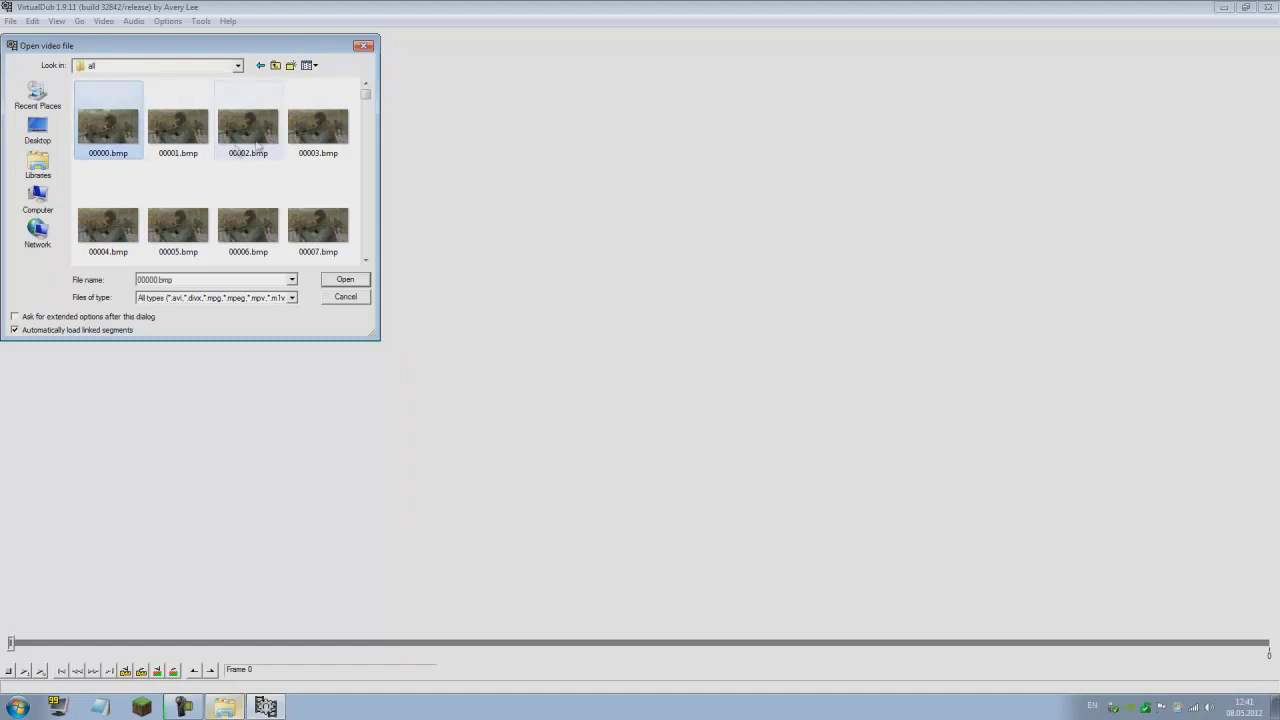
# Check the depthall folder, then open 00000.bmp from the all folder as an image sequence.
pyautogui.scroll(-1, 163, 166)
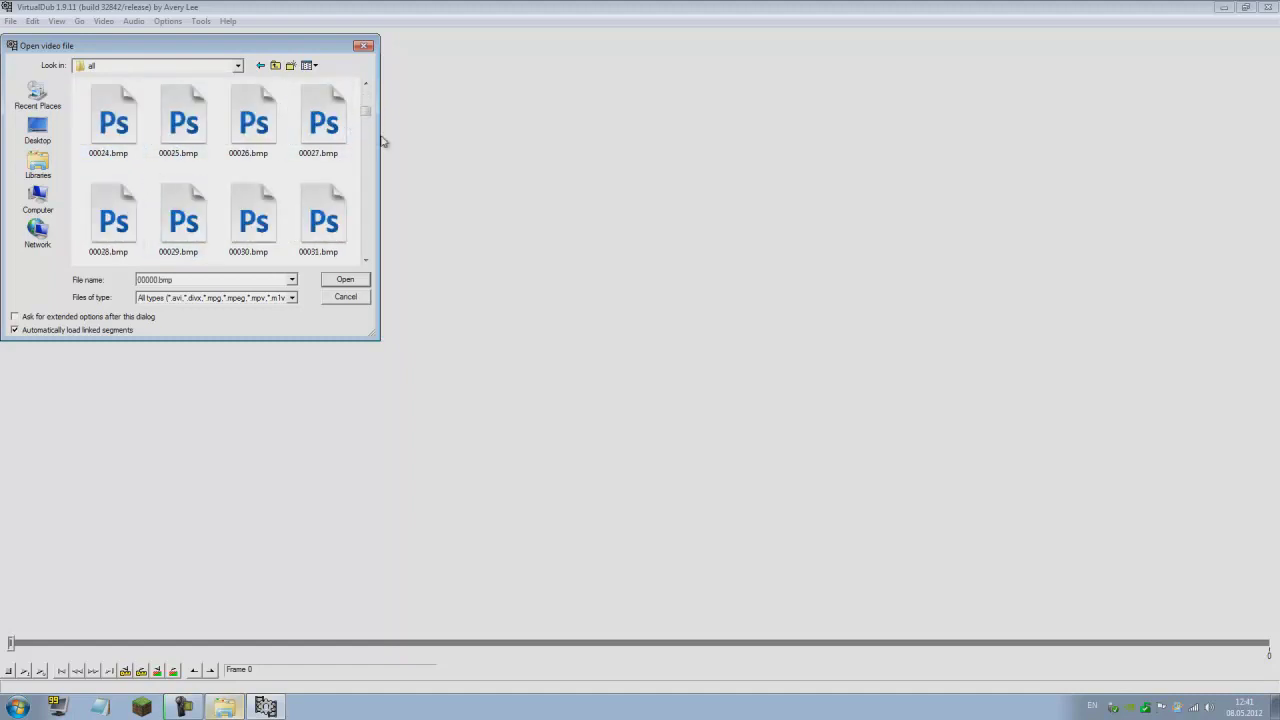
pyautogui.click(276, 66)
pyautogui.doubleClick(132, 108)
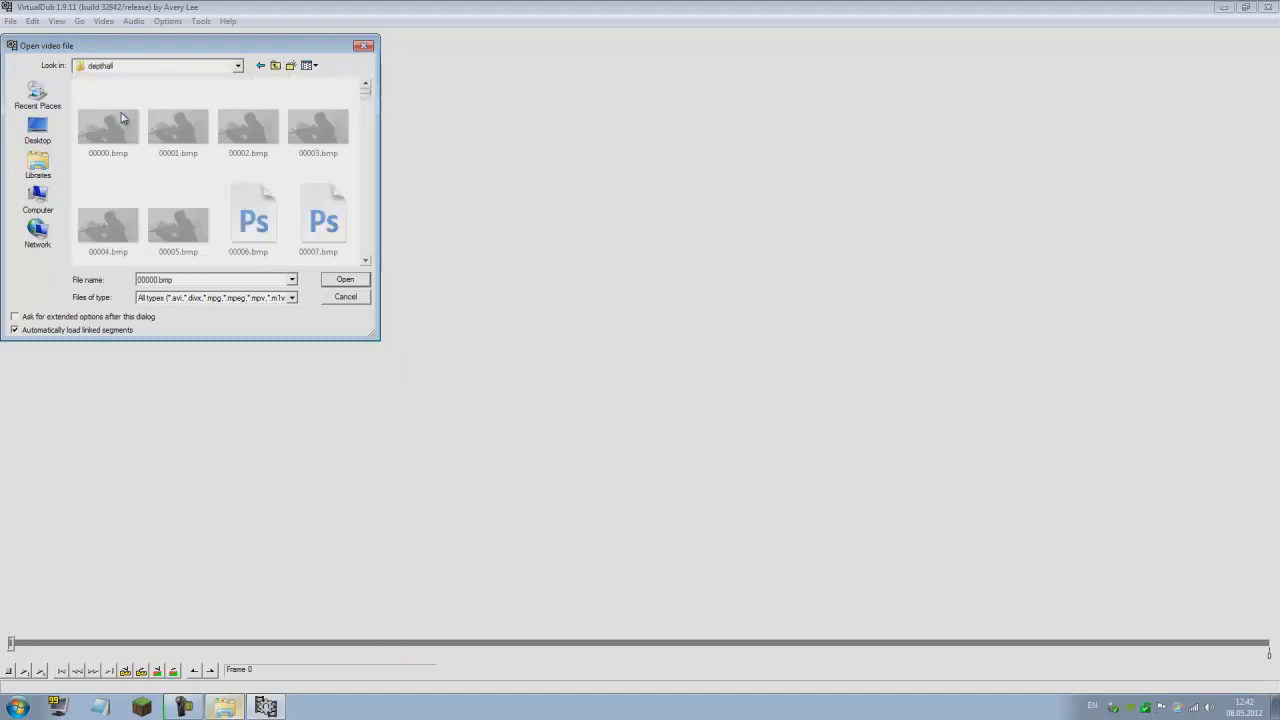
pyautogui.click(276, 66)
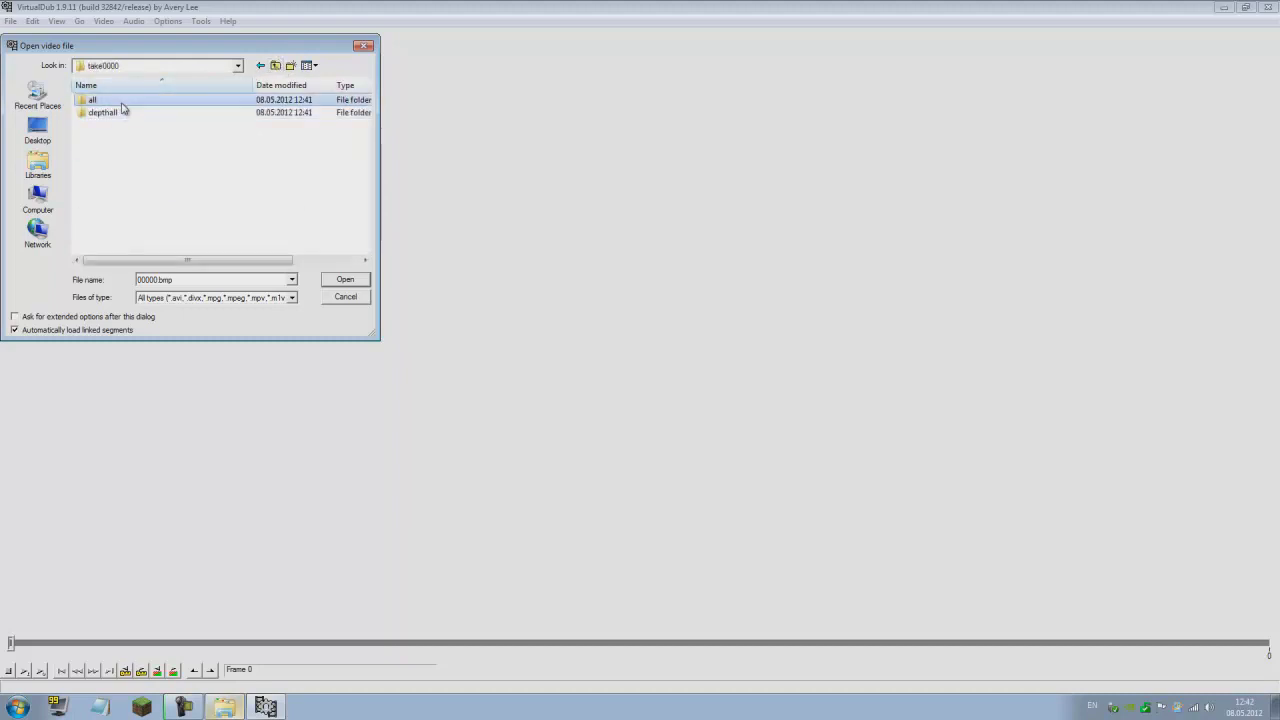
pyautogui.doubleClick(100, 98)
pyautogui.click(345, 281)
pyautogui.moveTo(11, 642); pyautogui.dragTo(38, 641)
# Set the video frame rate to 200 fps.
pyautogui.click(103, 21)
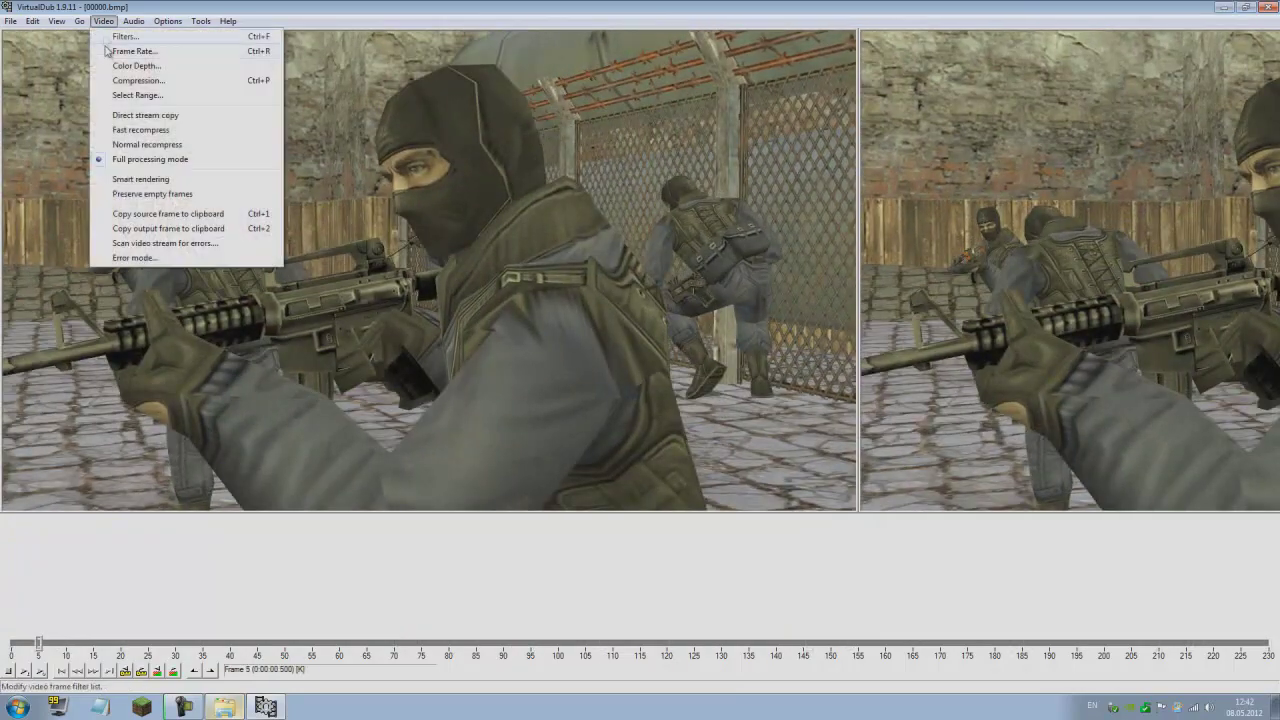
pyautogui.click(112, 51)
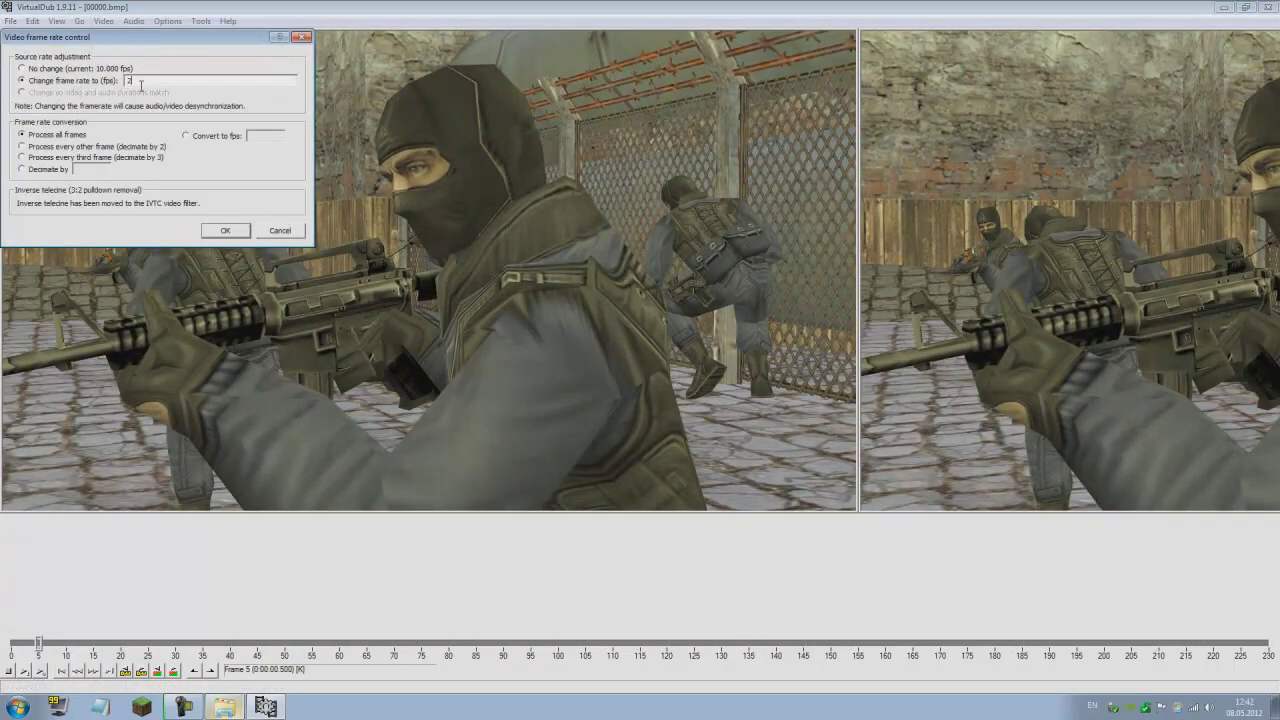
pyautogui.click(226, 231)
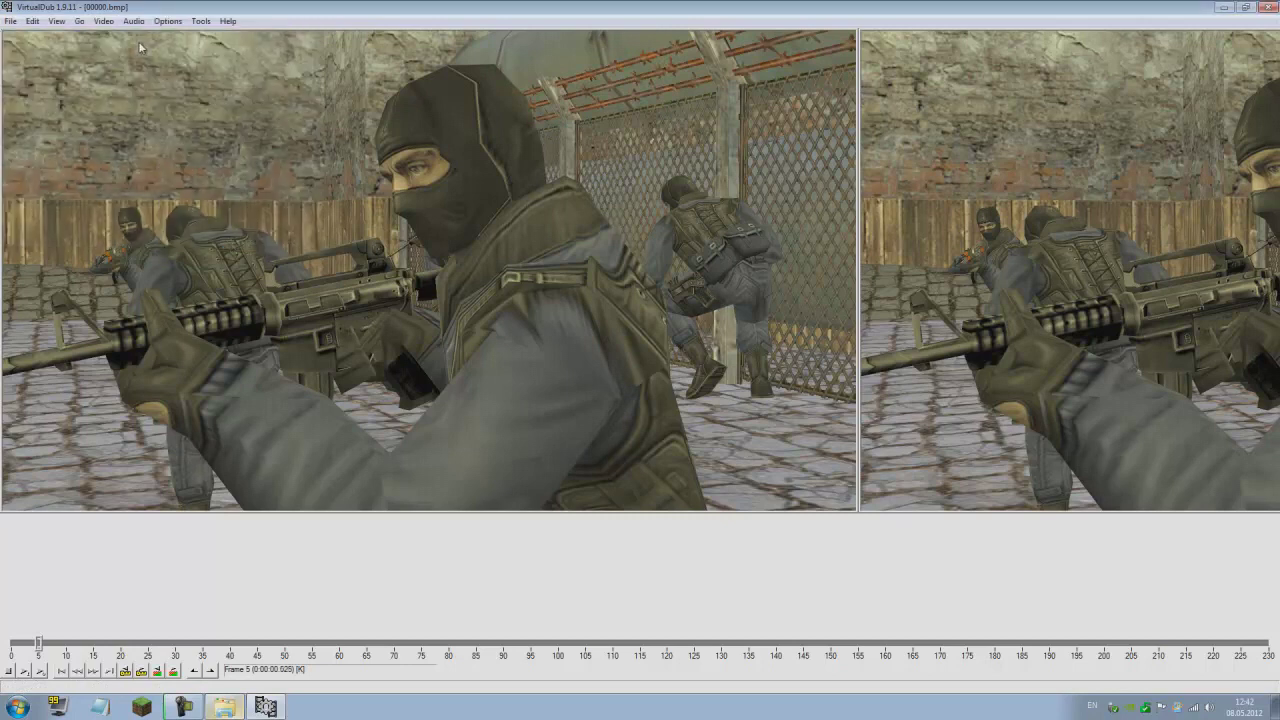
# Set the video compression to Microsoft RLE.
pyautogui.click(103, 21)
pyautogui.click(112, 79)
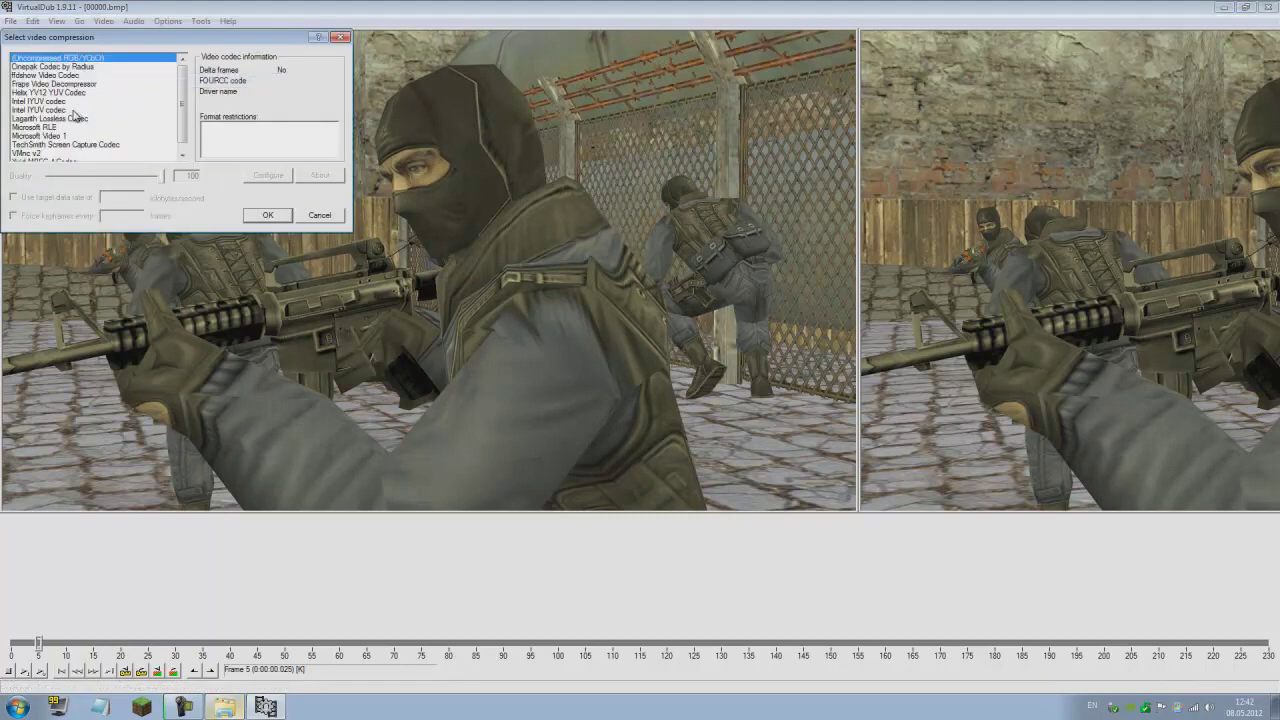
pyautogui.click(73, 127)
pyautogui.click(260, 217)
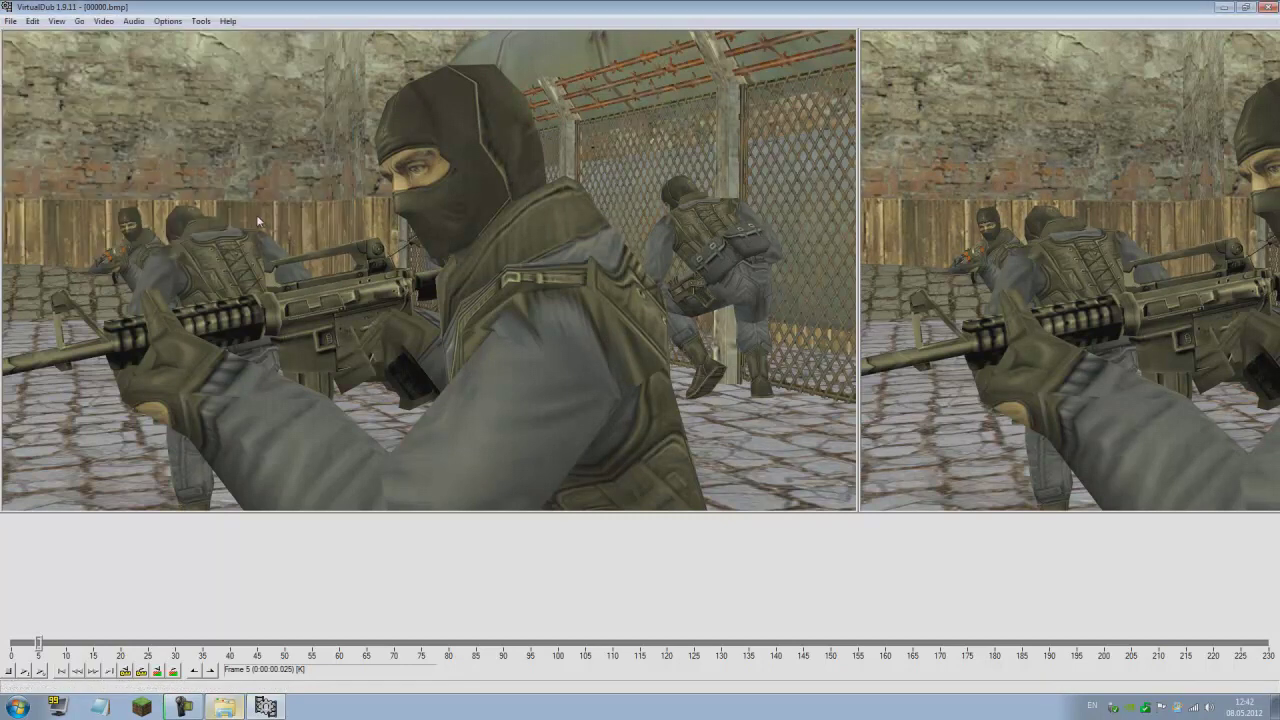
# Save the sequence as original.avi with processing priority set to Highest.
pyautogui.click(13, 24)
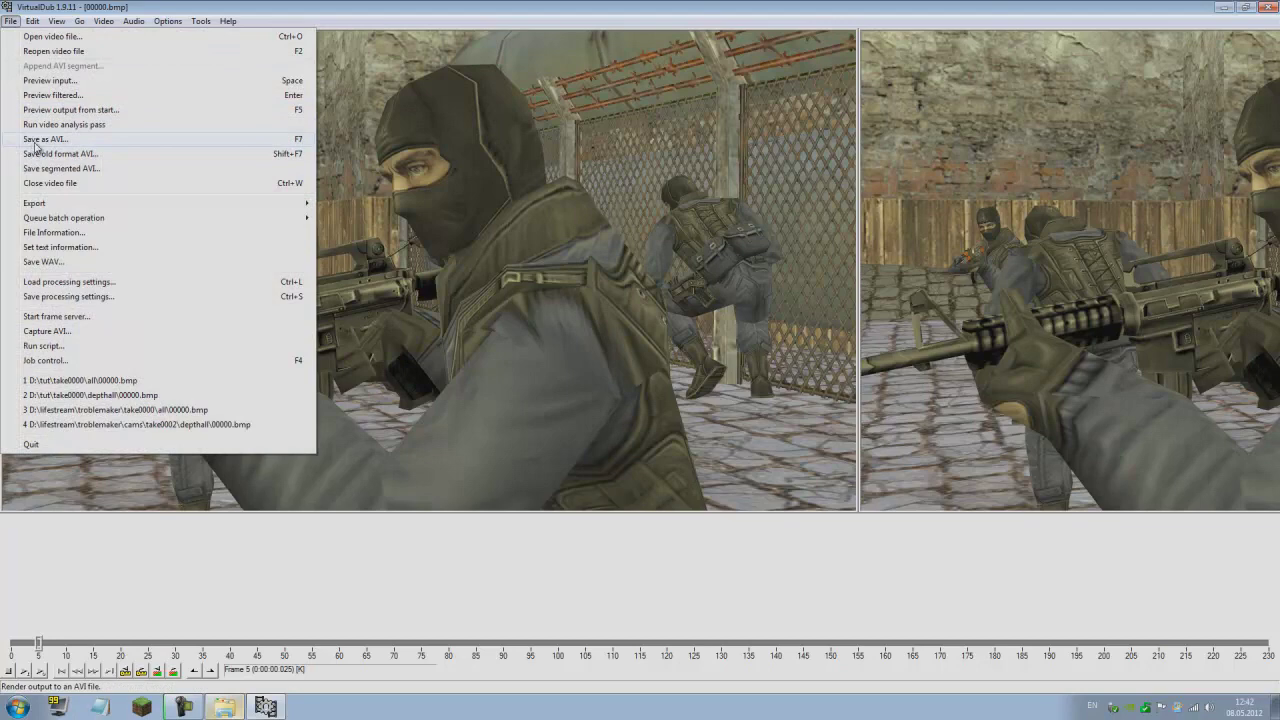
pyautogui.click(38, 150)
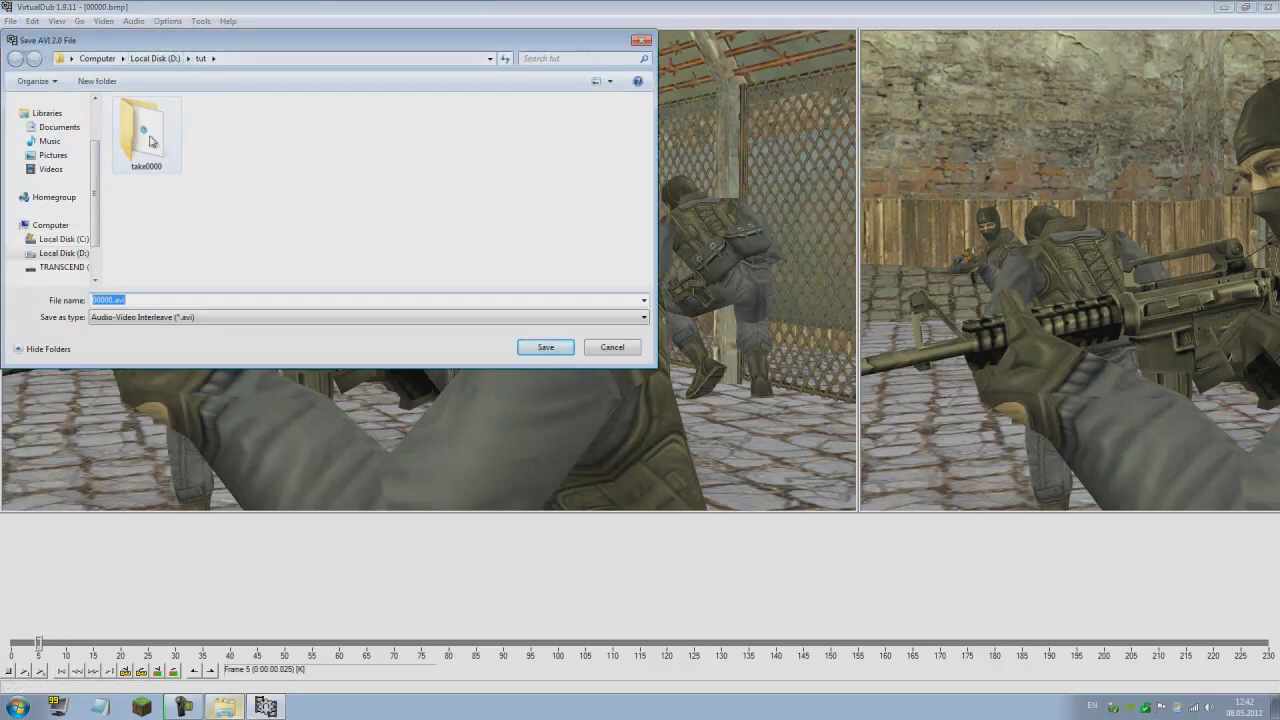
pyautogui.write('0riginal')
pyautogui.press('Return')
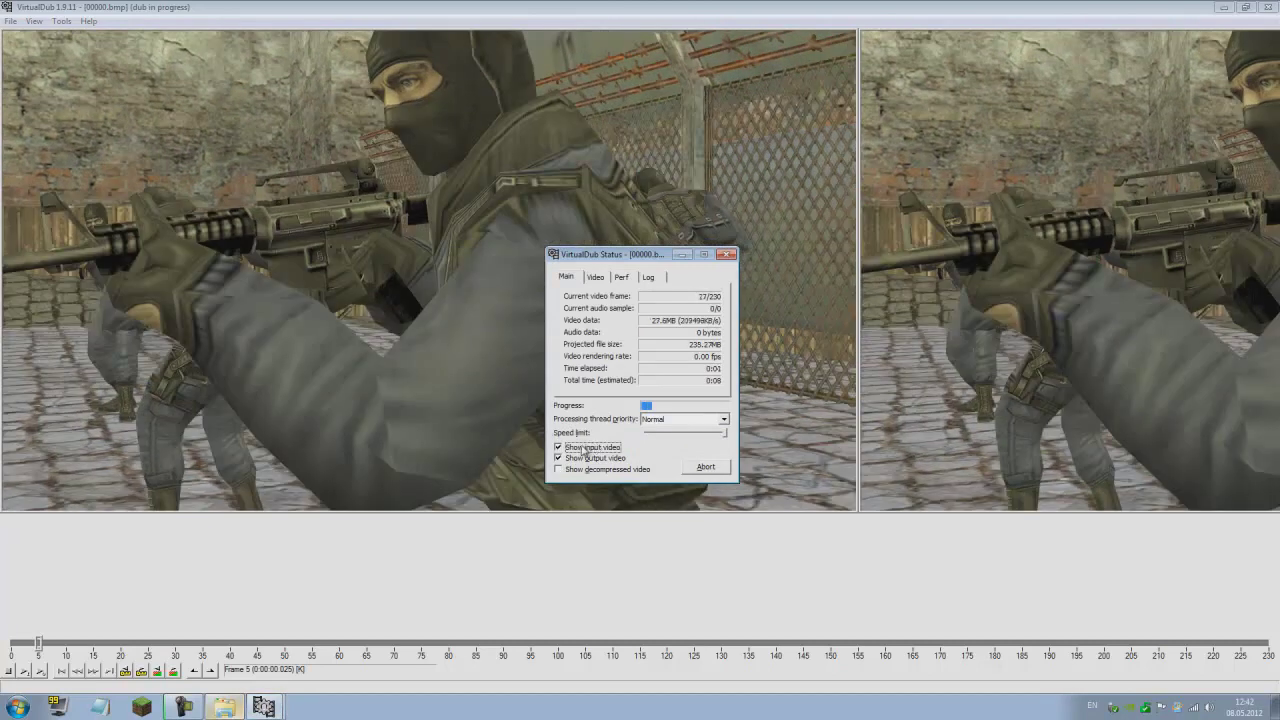
pyautogui.click(662, 420)
pyautogui.click(649, 462)
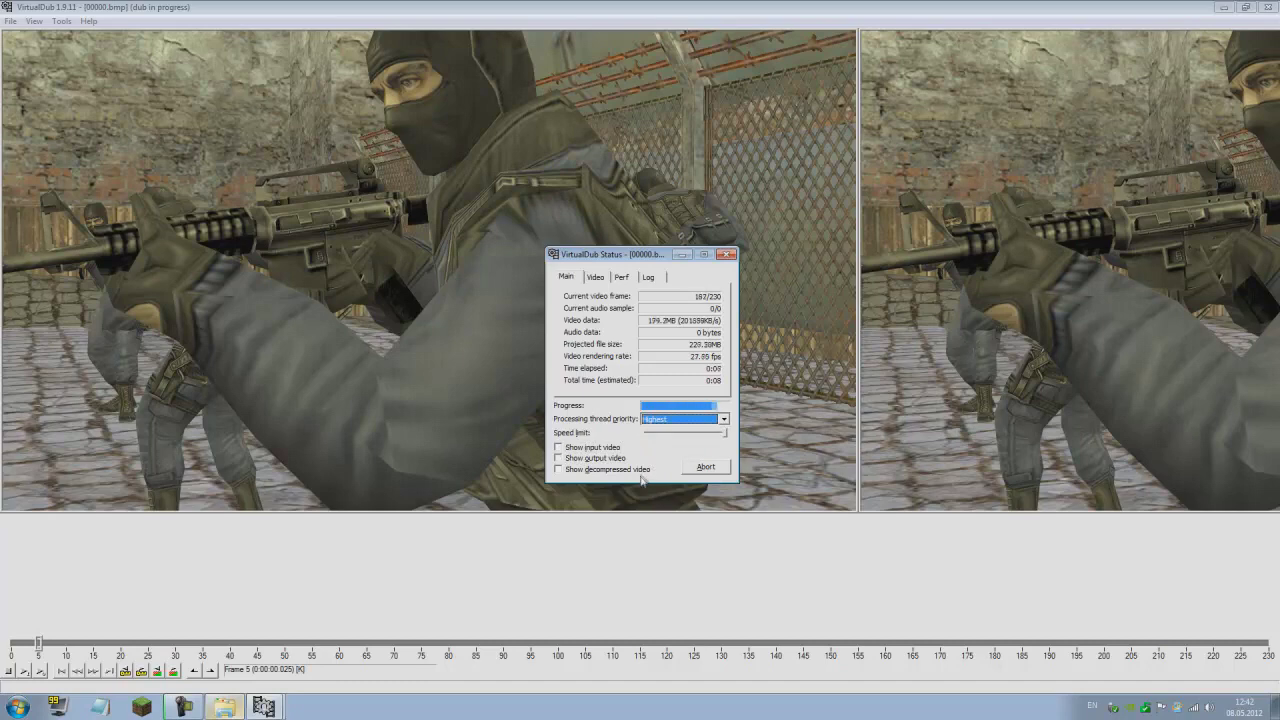
# Open the first frame of the depth-map sequence from the depthall folder and scrub through its frames.
pyautogui.hotkey('ctrl', 'o')
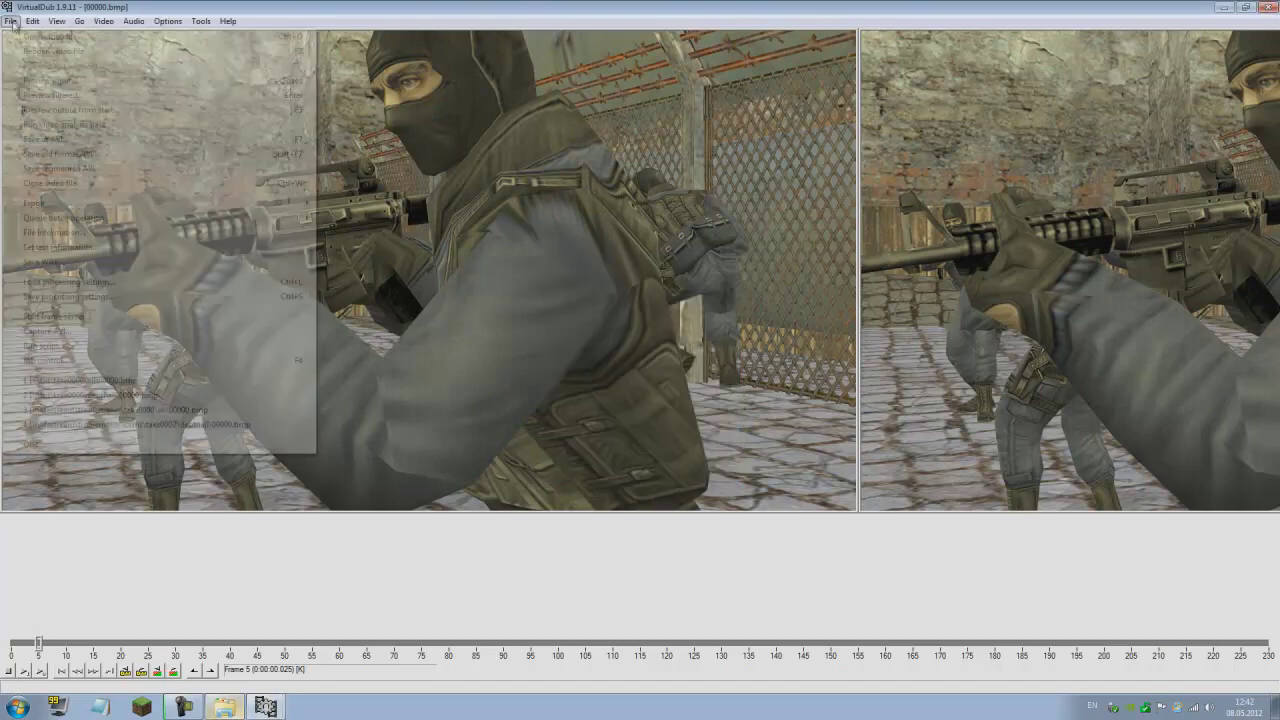
pyautogui.click(281, 67)
pyautogui.doubleClick(154, 126)
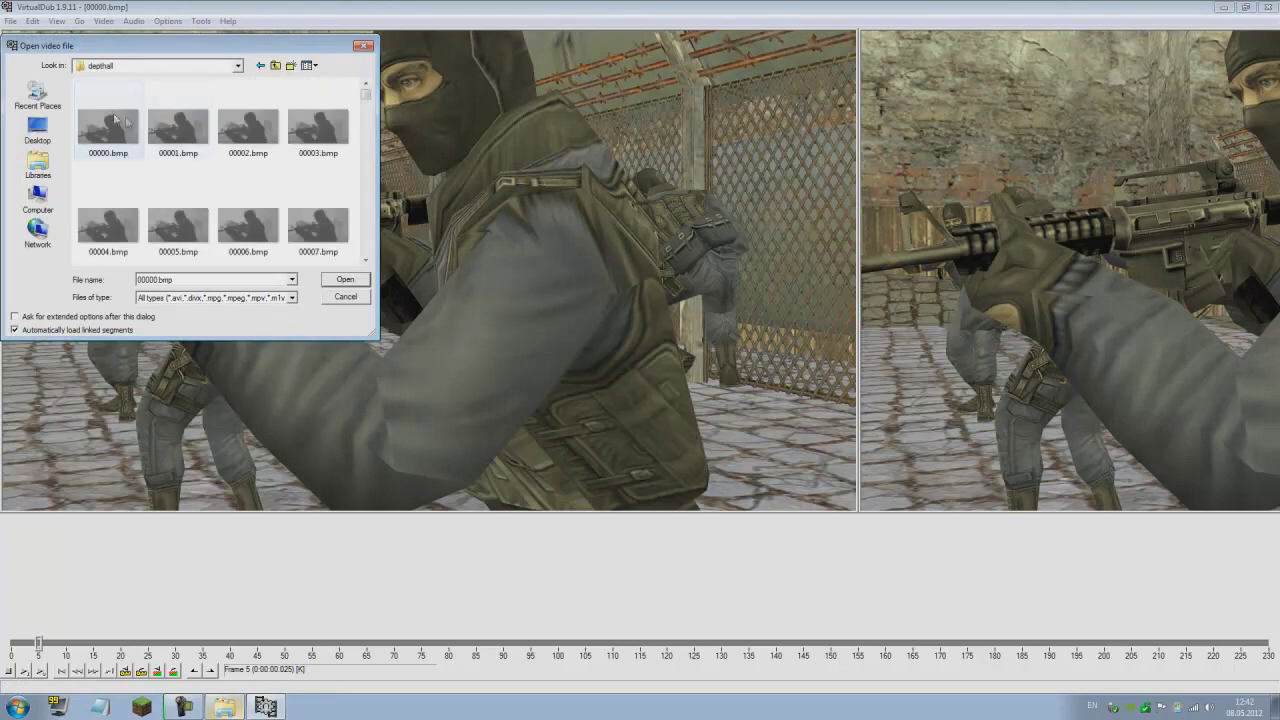
pyautogui.doubleClick(110, 125)
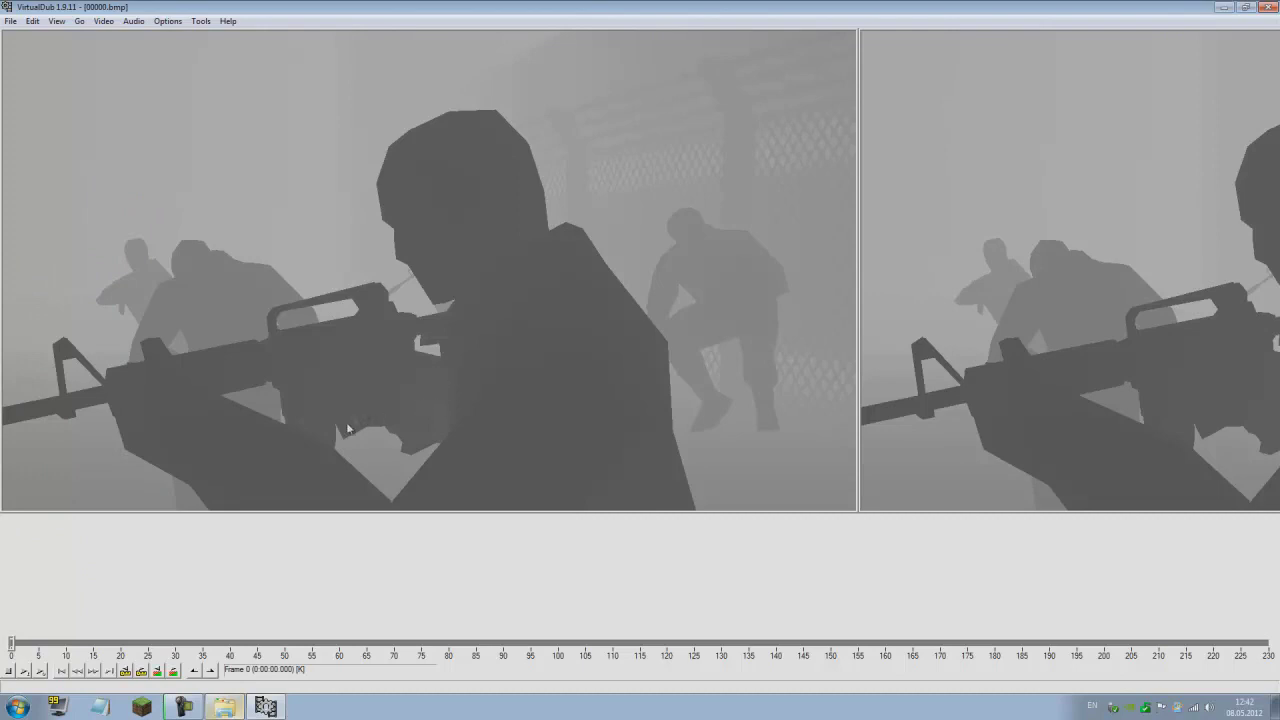
pyautogui.moveTo(13, 643); pyautogui.dragTo(2, 538)
pyautogui.moveTo(12, 645); pyautogui.dragTo(84, 540)
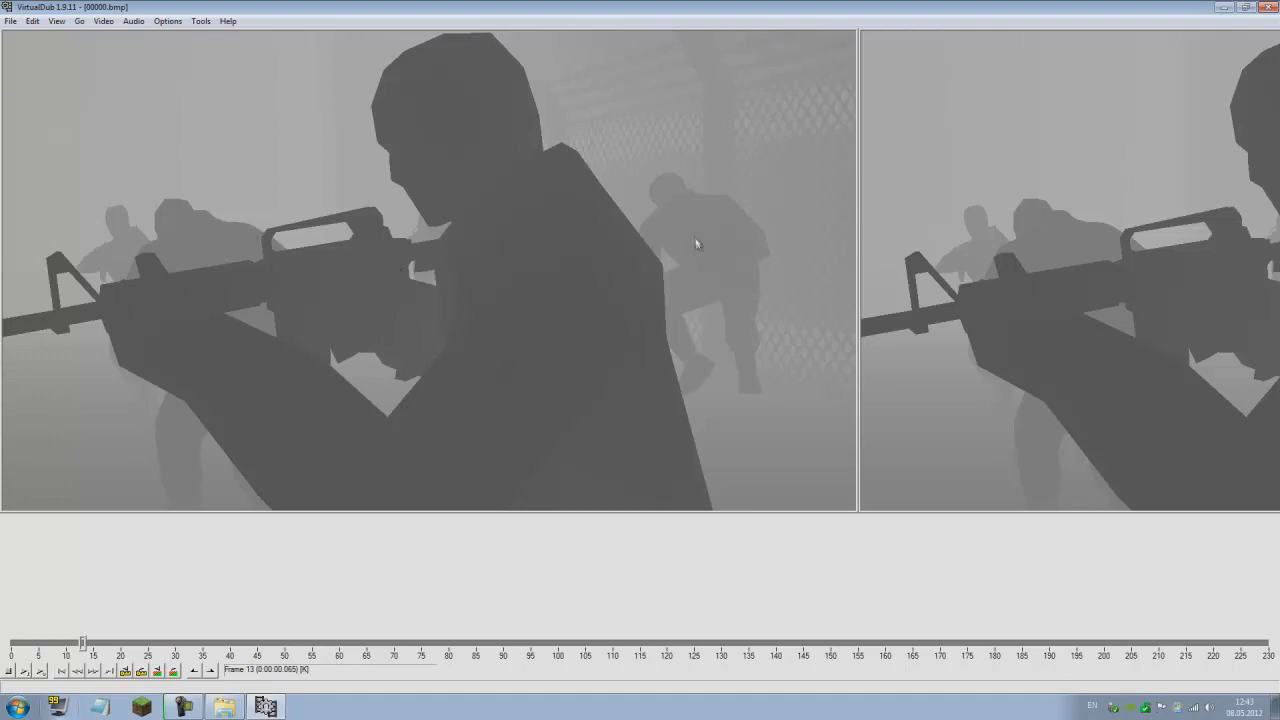
pyautogui.moveTo(84, 645); pyautogui.dragTo(226, 645)
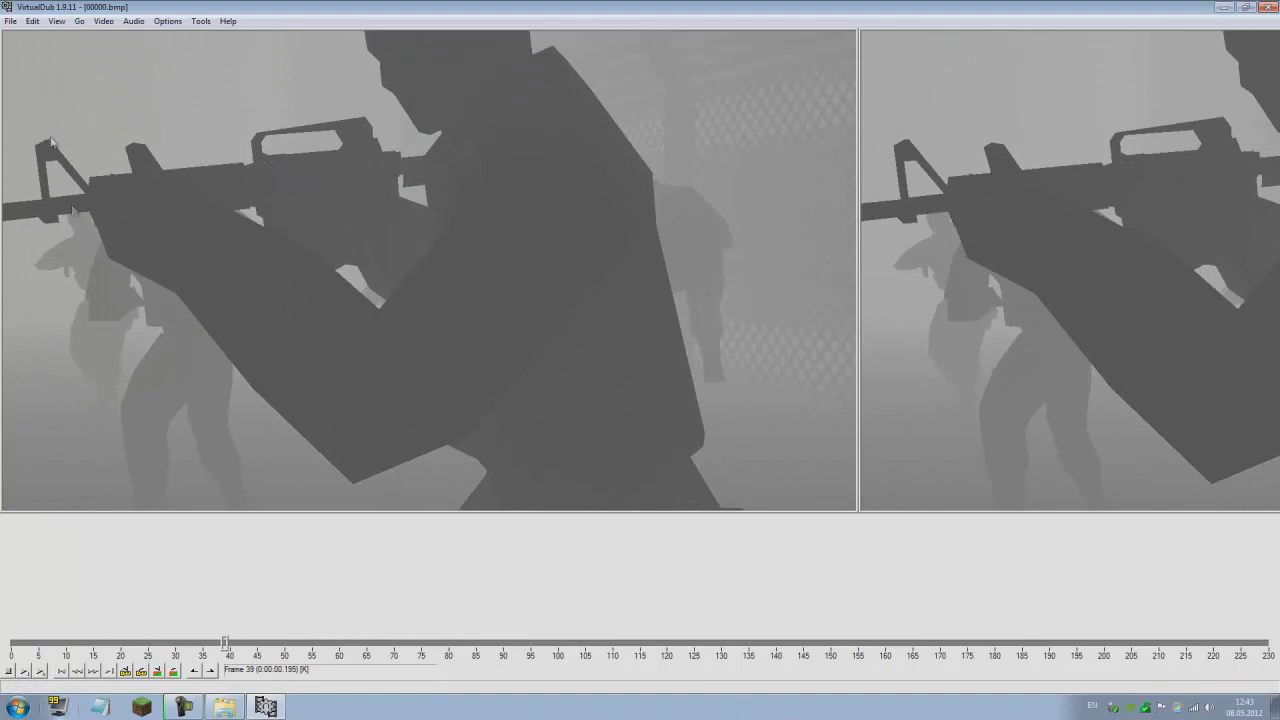
# Save the depth sequence as a depth AVI in the tut folder, then bring up the Start menu.
pyautogui.click(8, 7)
pyautogui.click(10, 21)
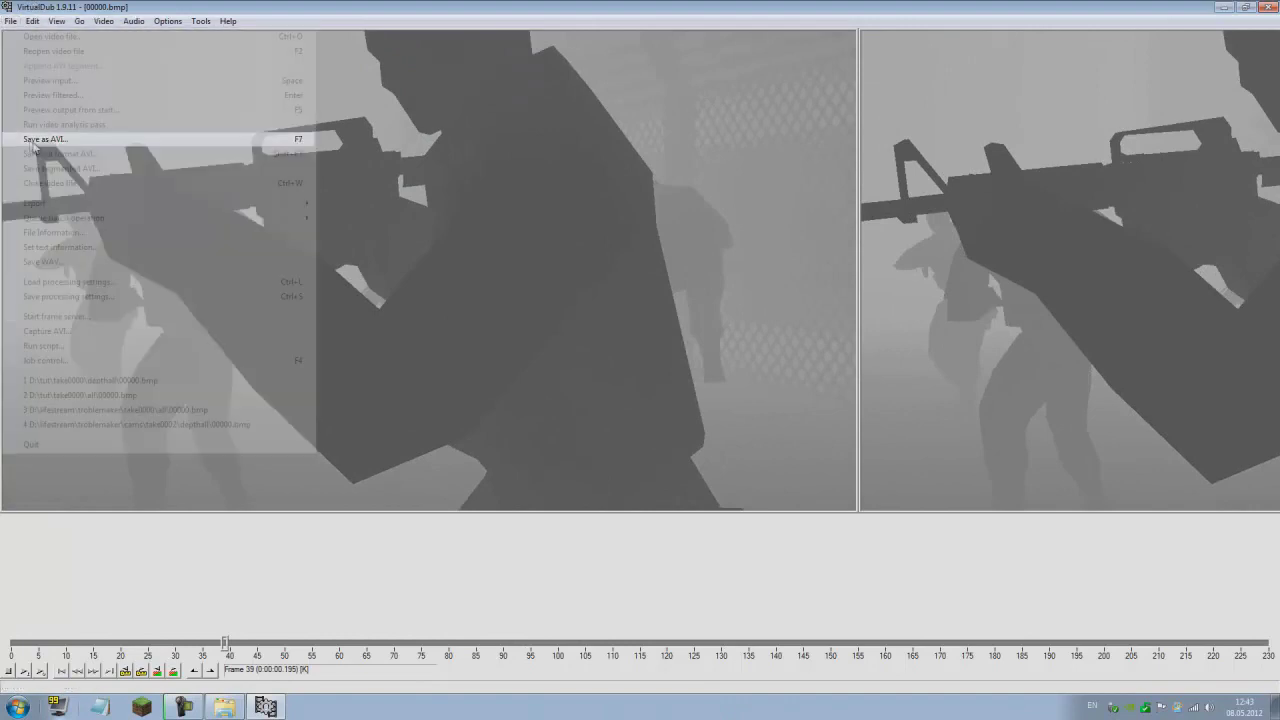
pyautogui.click(33, 145)
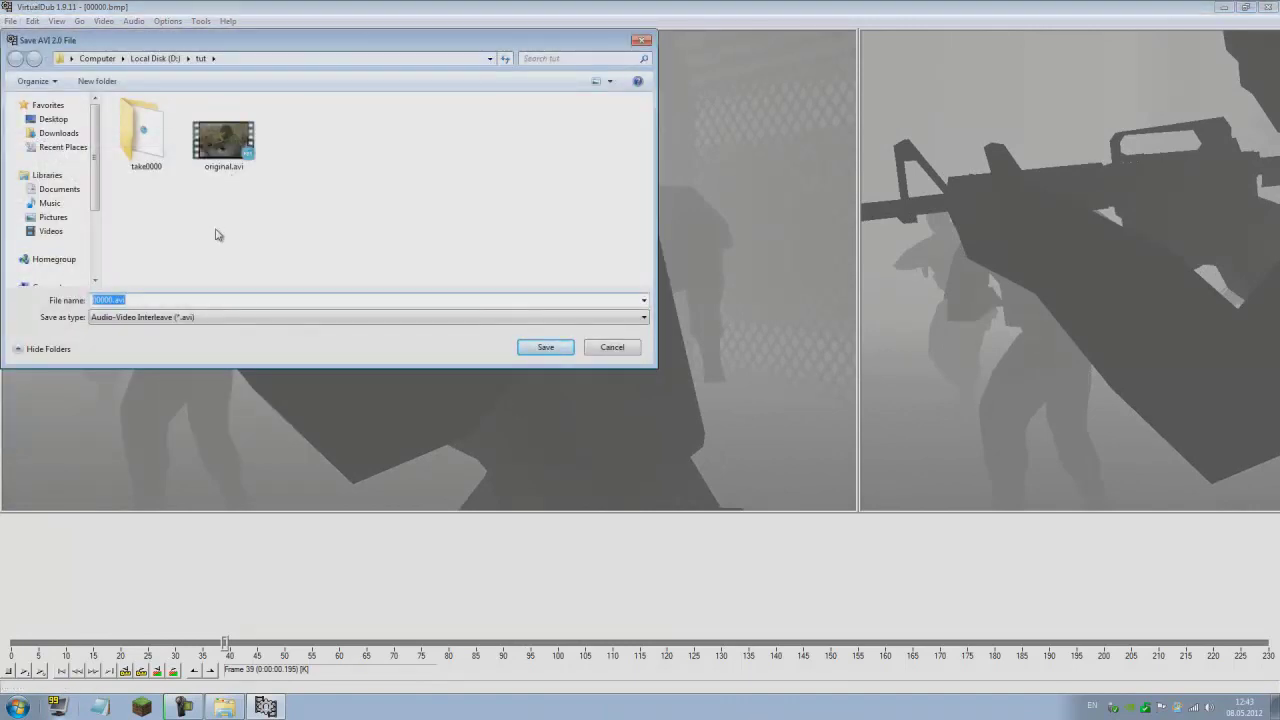
pyautogui.write('depth')
pyautogui.press('Return')
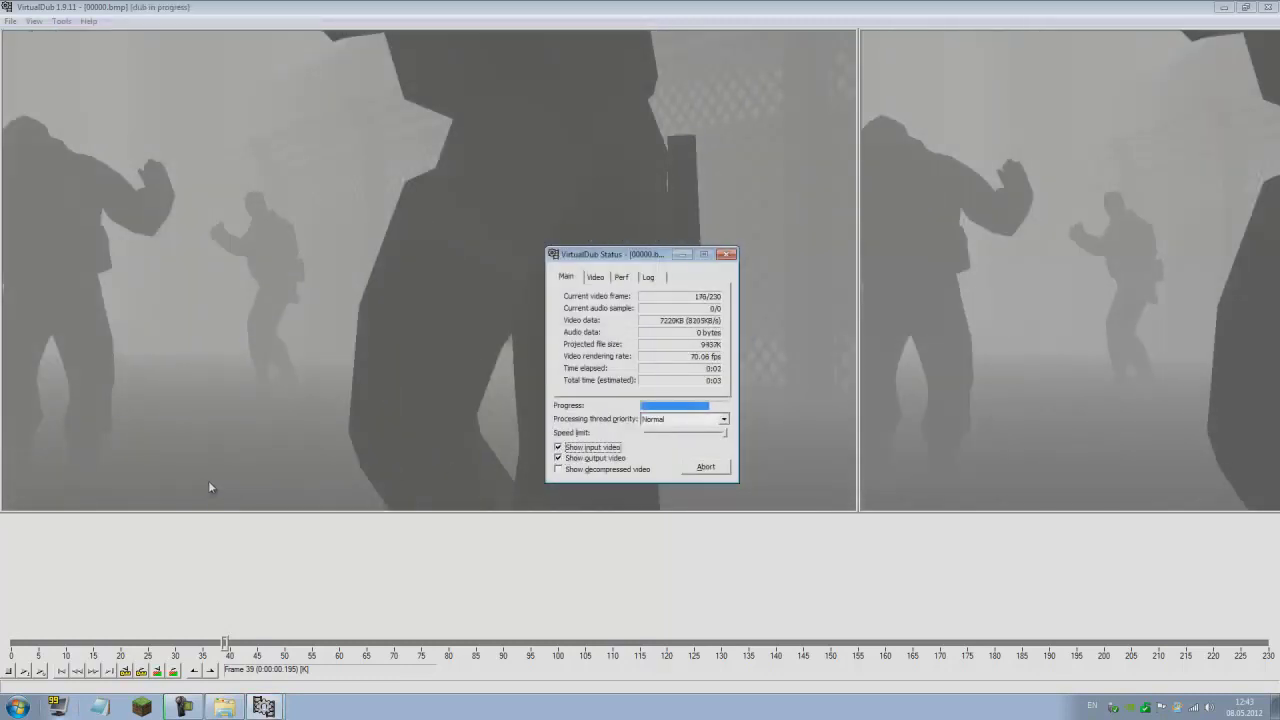
pyautogui.click(18, 707)
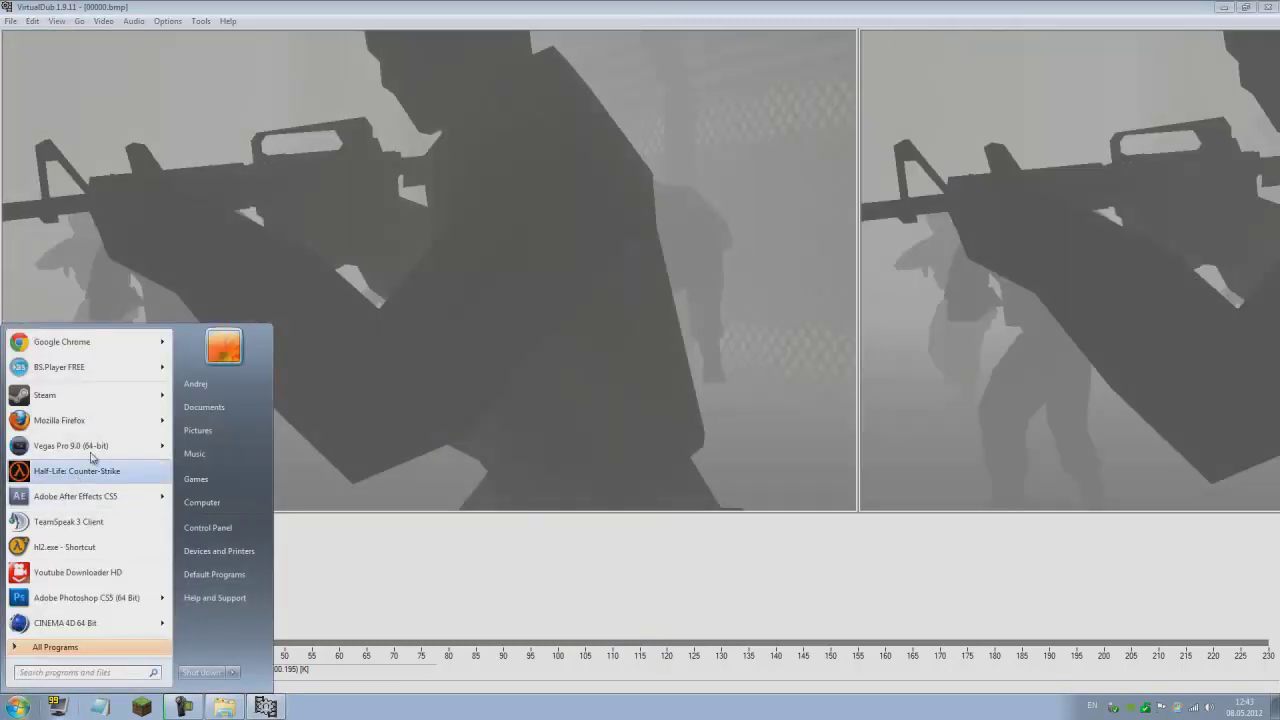
# Launch Vegas Pro 9.0, place original.avi at the timeline start and pick depth.avi.
pyautogui.click(106, 442)
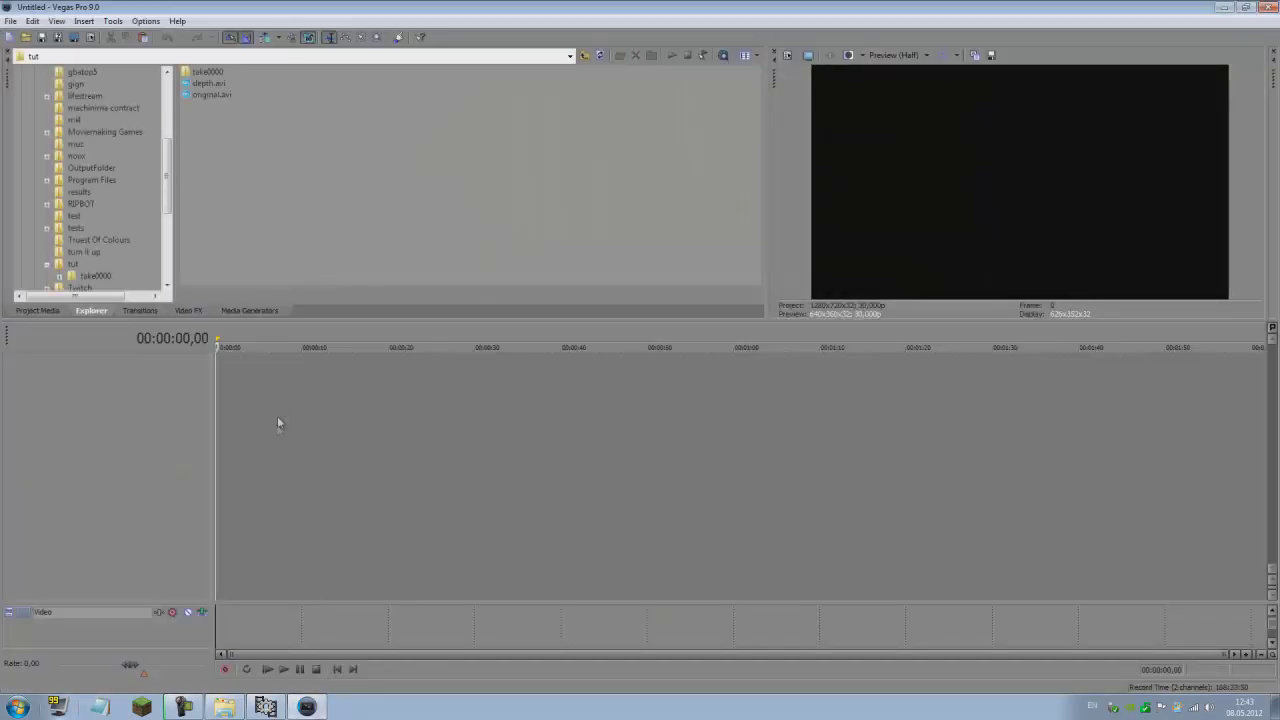
pyautogui.click(277, 426)
pyautogui.moveTo(351, 243); pyautogui.dragTo(214, 177)
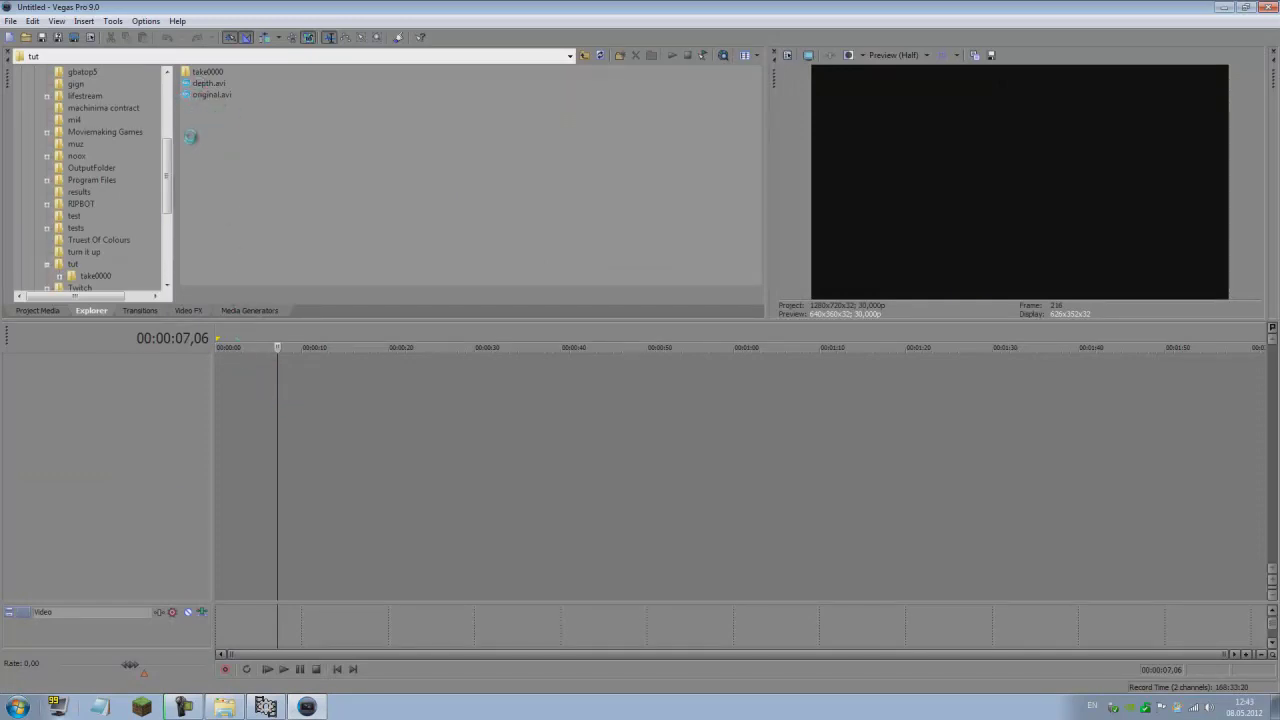
pyautogui.moveTo(205, 94); pyautogui.dragTo(218, 448)
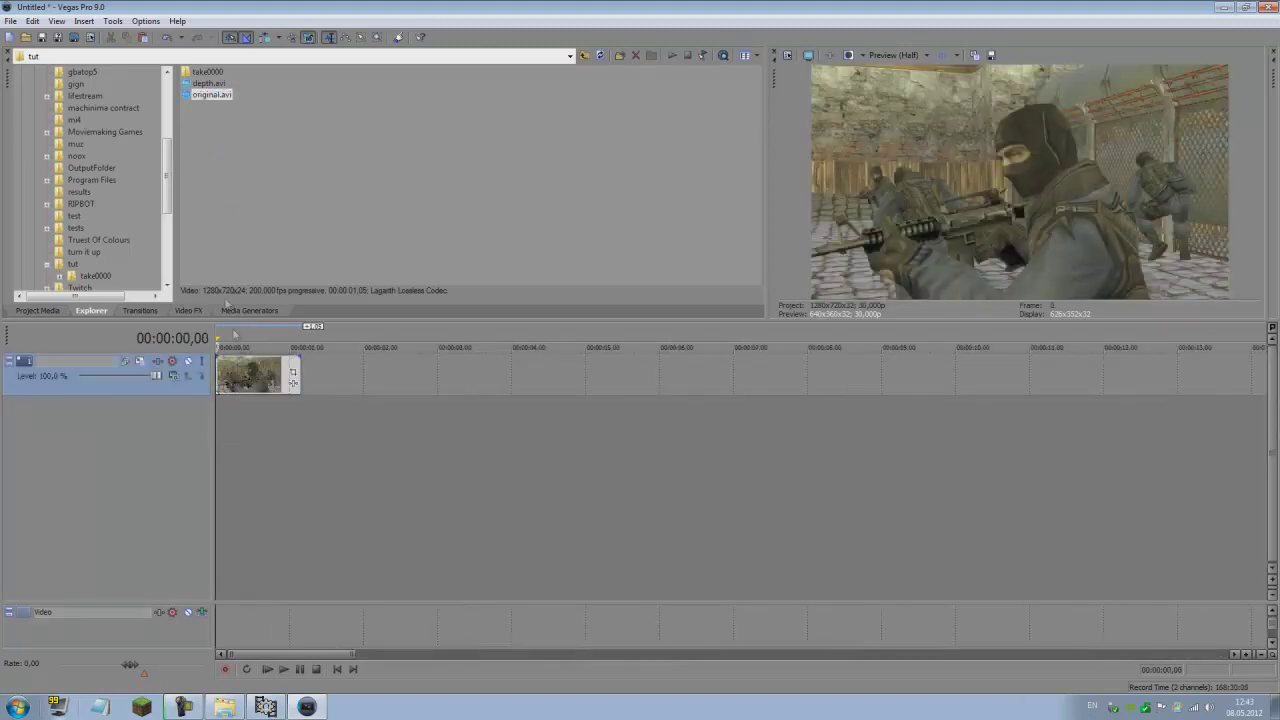
pyautogui.click(199, 84)
# Put depth.avi on a newly inserted video track above the original clip.
pyautogui.moveTo(407, 373); pyautogui.dragTo(407, 376)
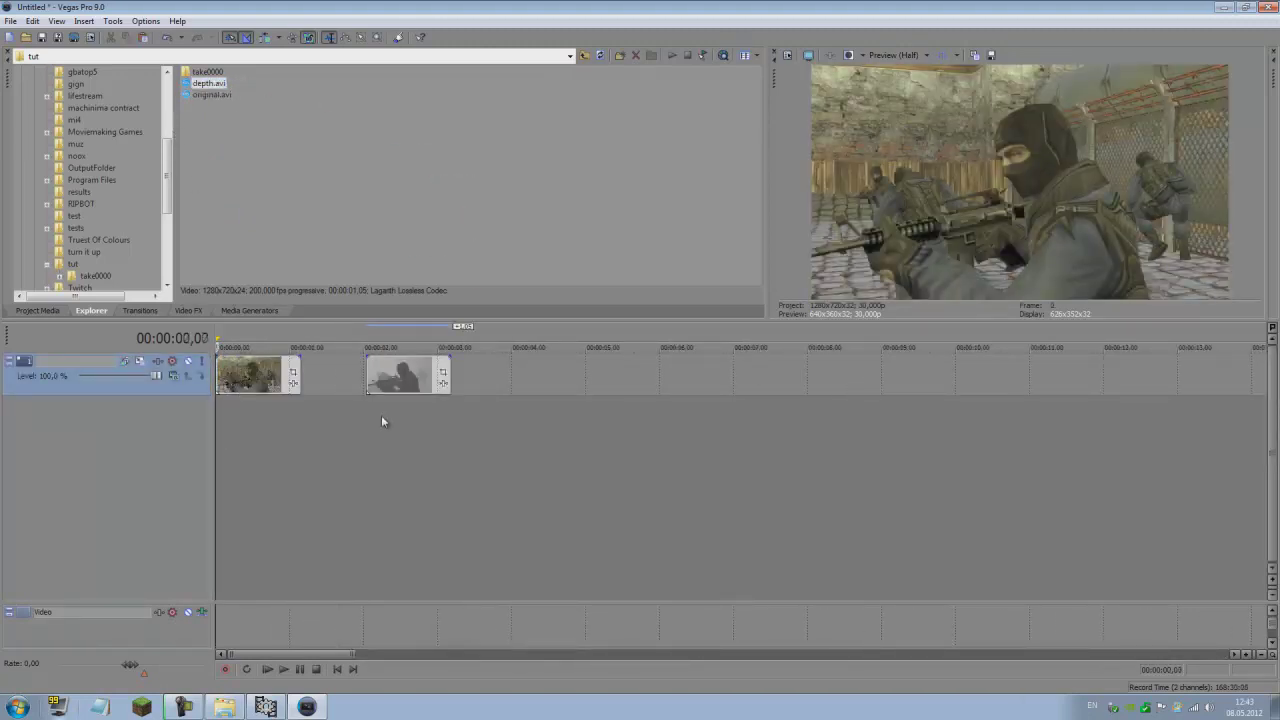
pyautogui.click(422, 425)
pyautogui.rightClick(77, 388)
pyautogui.click(129, 418)
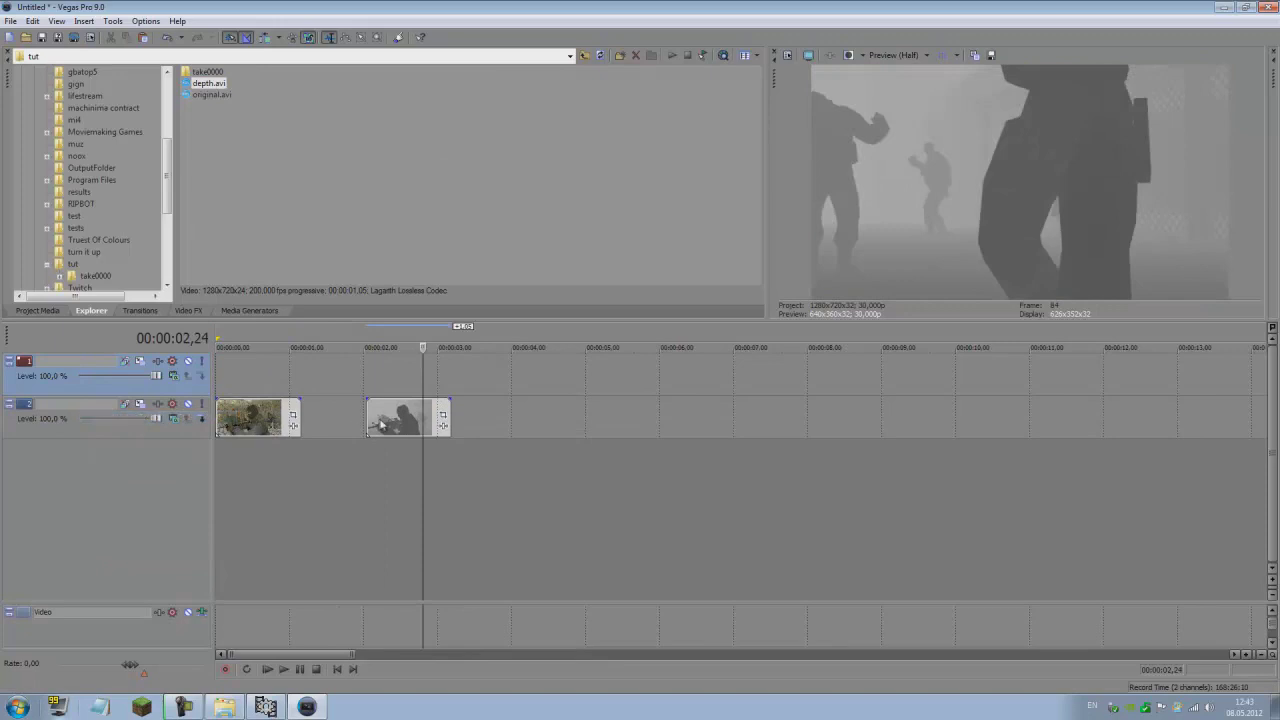
pyautogui.moveTo(394, 414); pyautogui.dragTo(258, 376)
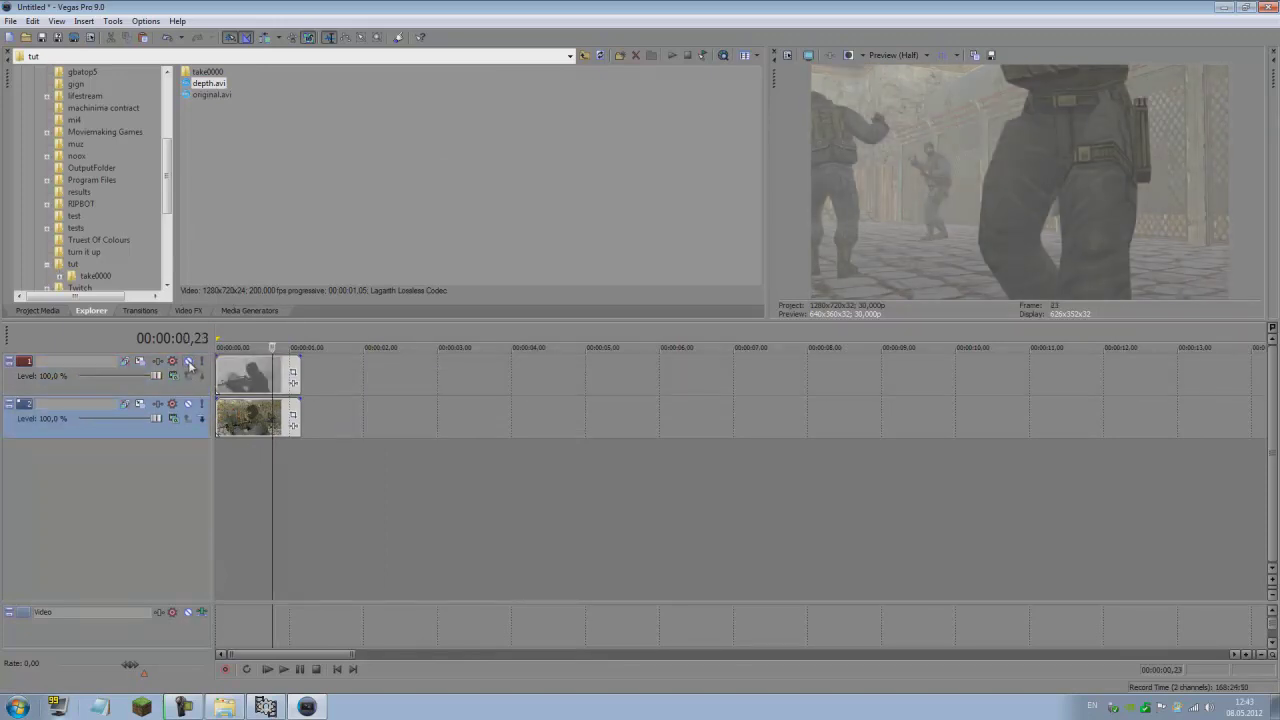
pyautogui.click(189, 362)
pyautogui.click(249, 500)
pyautogui.click(189, 362)
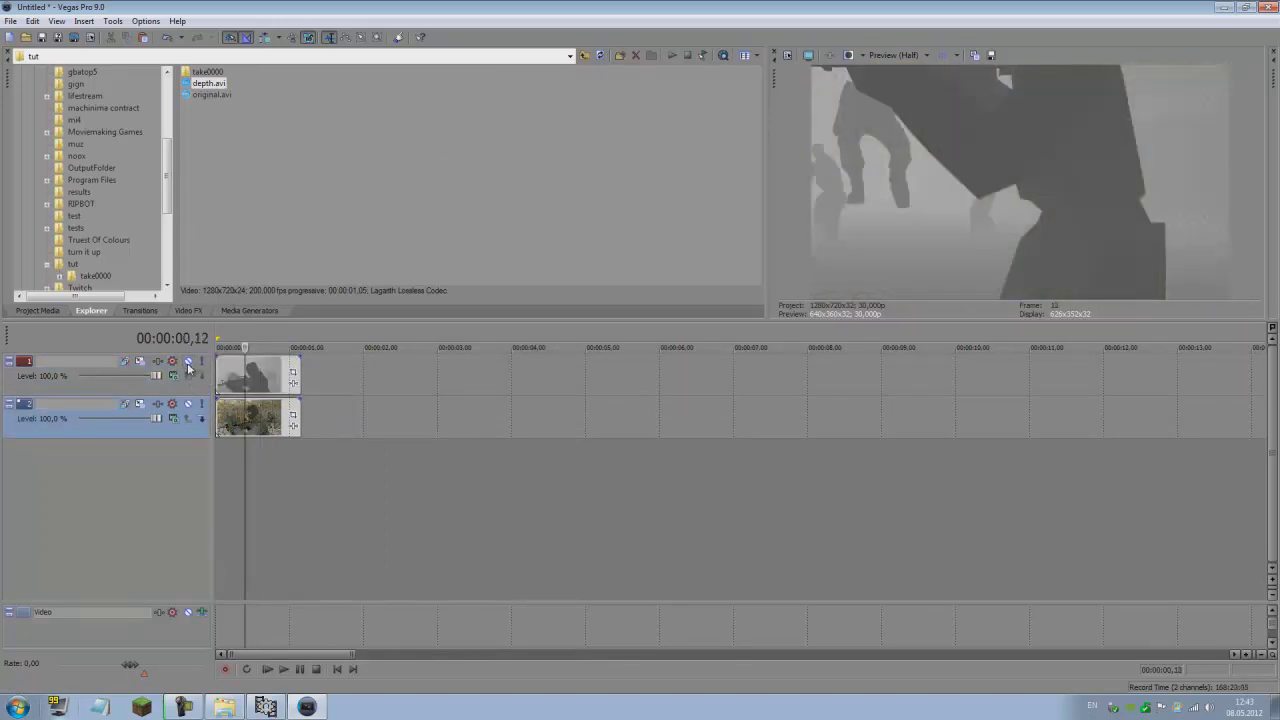
pyautogui.moveTo(240, 374); pyautogui.dragTo(440, 394)
# Add a velocity envelope to the original clip, lowering its speed and adding a point.
pyautogui.click(265, 422)
pyautogui.scroll(5, 265, 422)
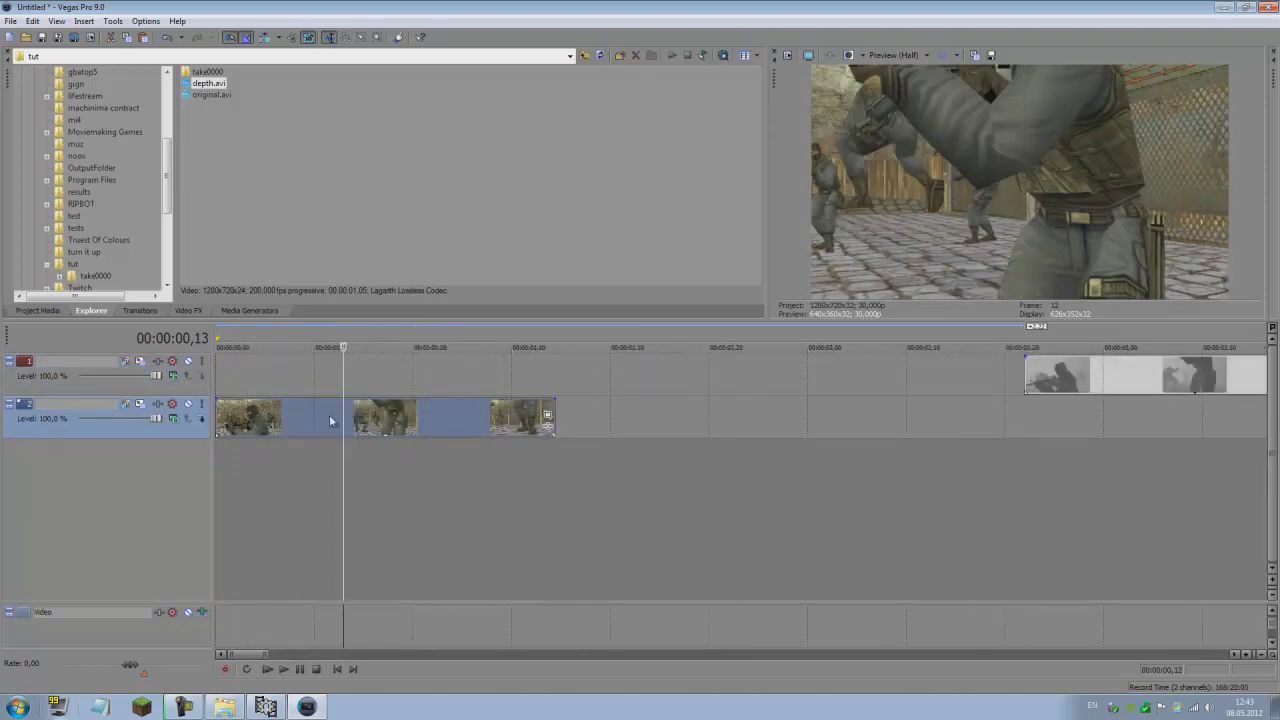
pyautogui.rightClick(334, 417)
pyautogui.moveTo(397, 320)
pyautogui.click(525, 316)
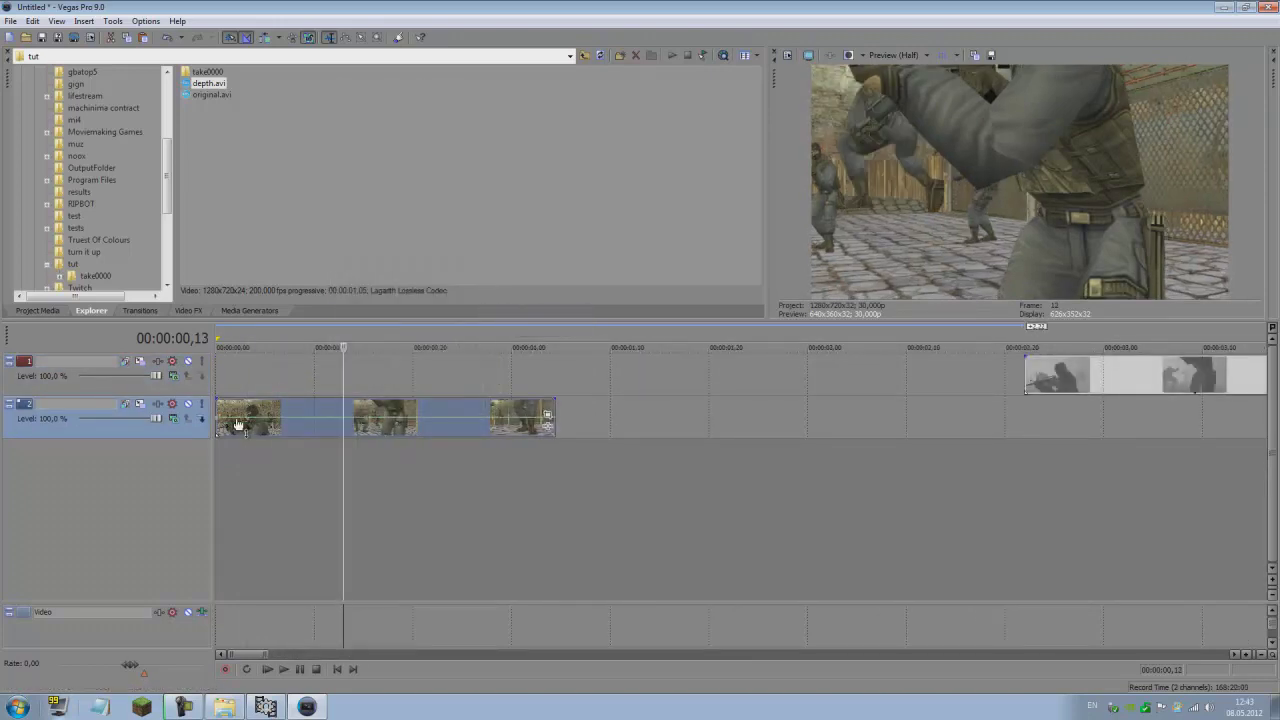
pyautogui.moveTo(240, 428); pyautogui.dragTo(323, 429)
pyautogui.doubleClick(318, 406)
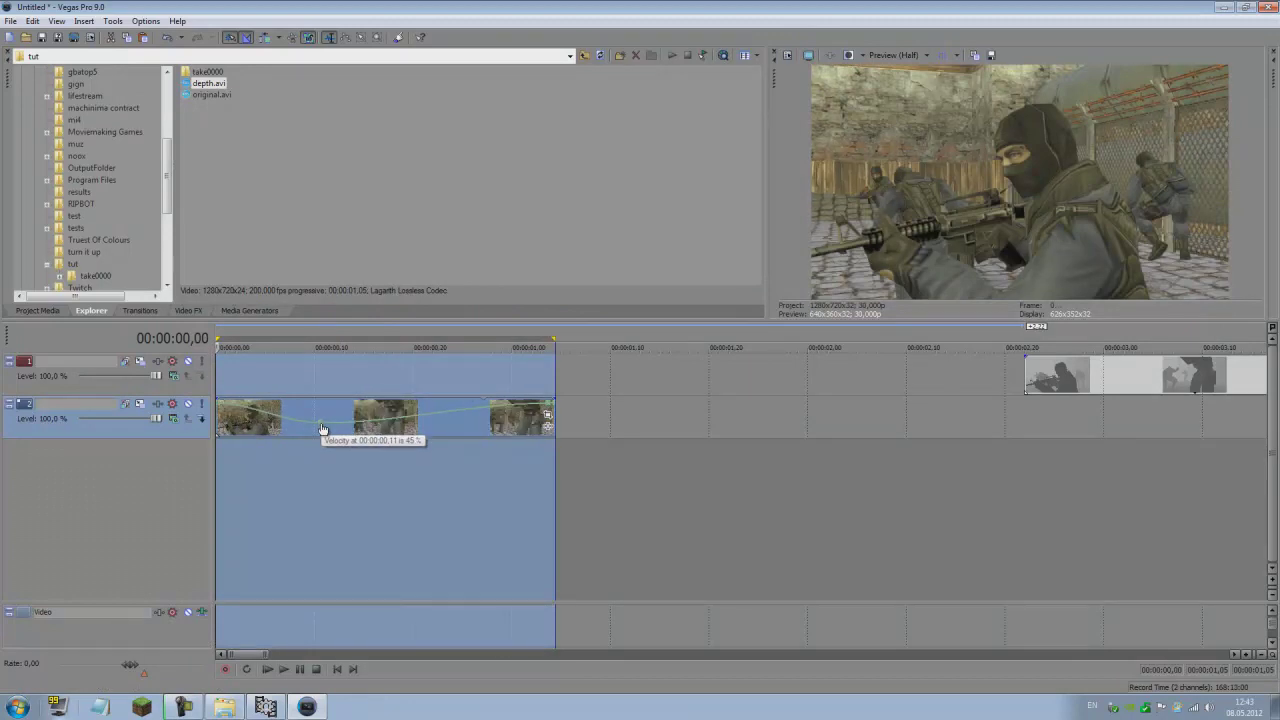
# Reshape the velocity curve to about 86% at 00:00:00.27 and play the edit.
pyautogui.rightClick(549, 412)
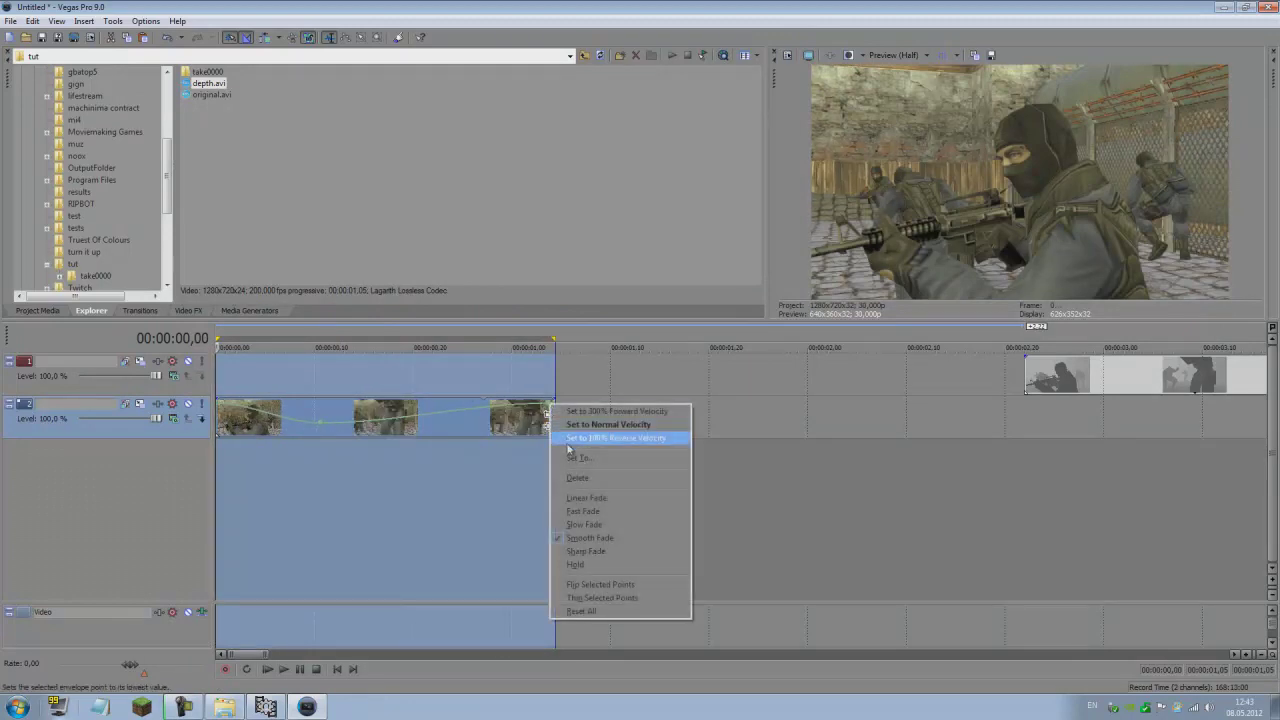
pyautogui.click(580, 478)
pyautogui.moveTo(549, 414); pyautogui.dragTo(552, 424)
pyautogui.click(650, 510)
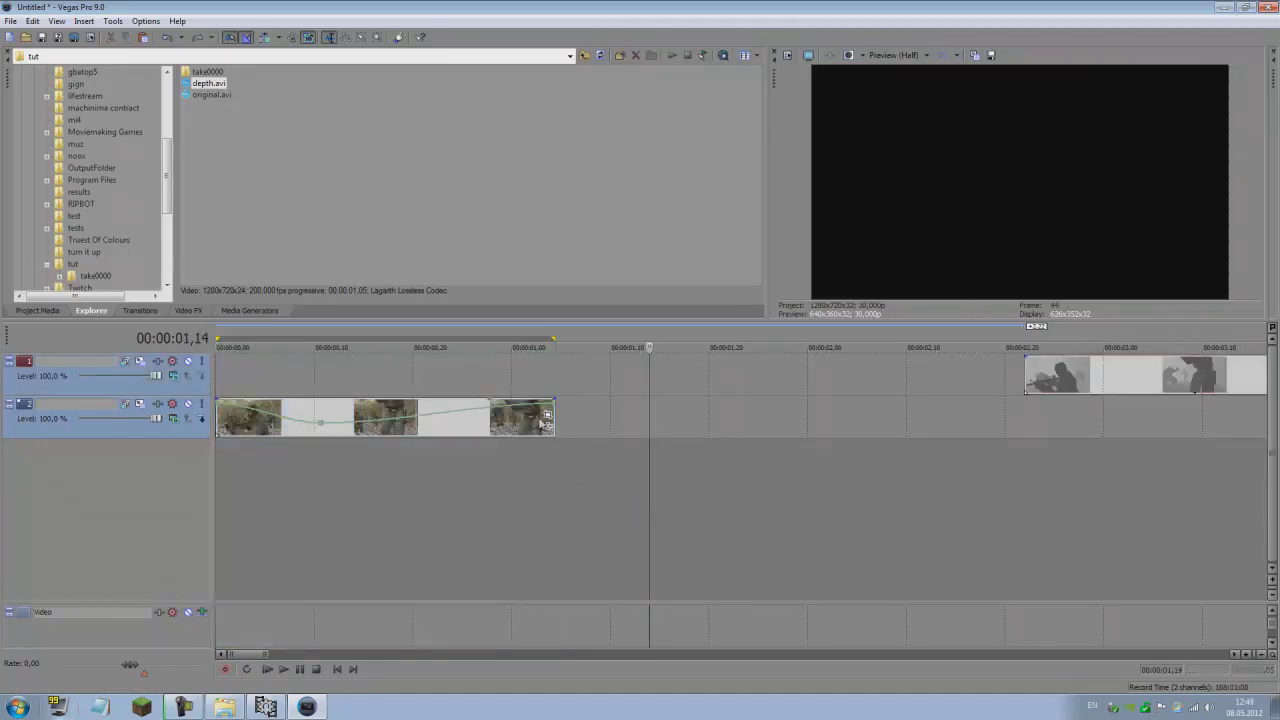
pyautogui.moveTo(556, 410); pyautogui.dragTo(507, 425)
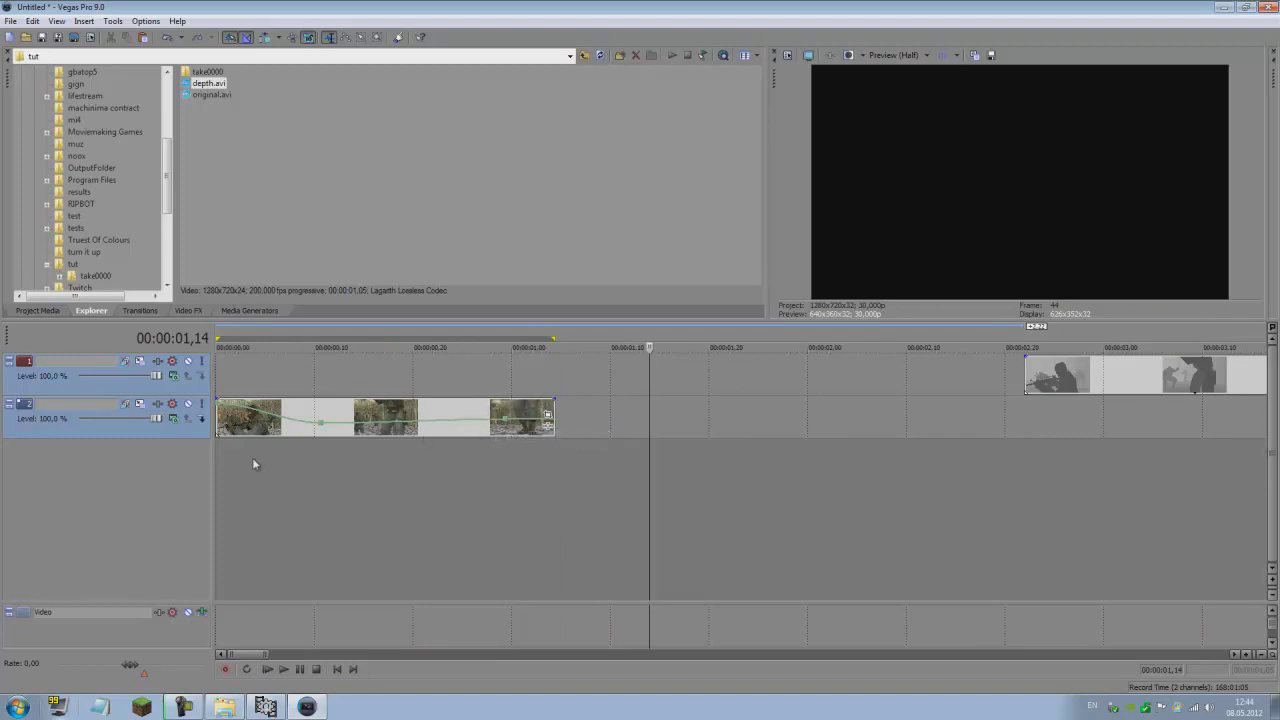
pyautogui.click(222, 479)
pyautogui.press('space')
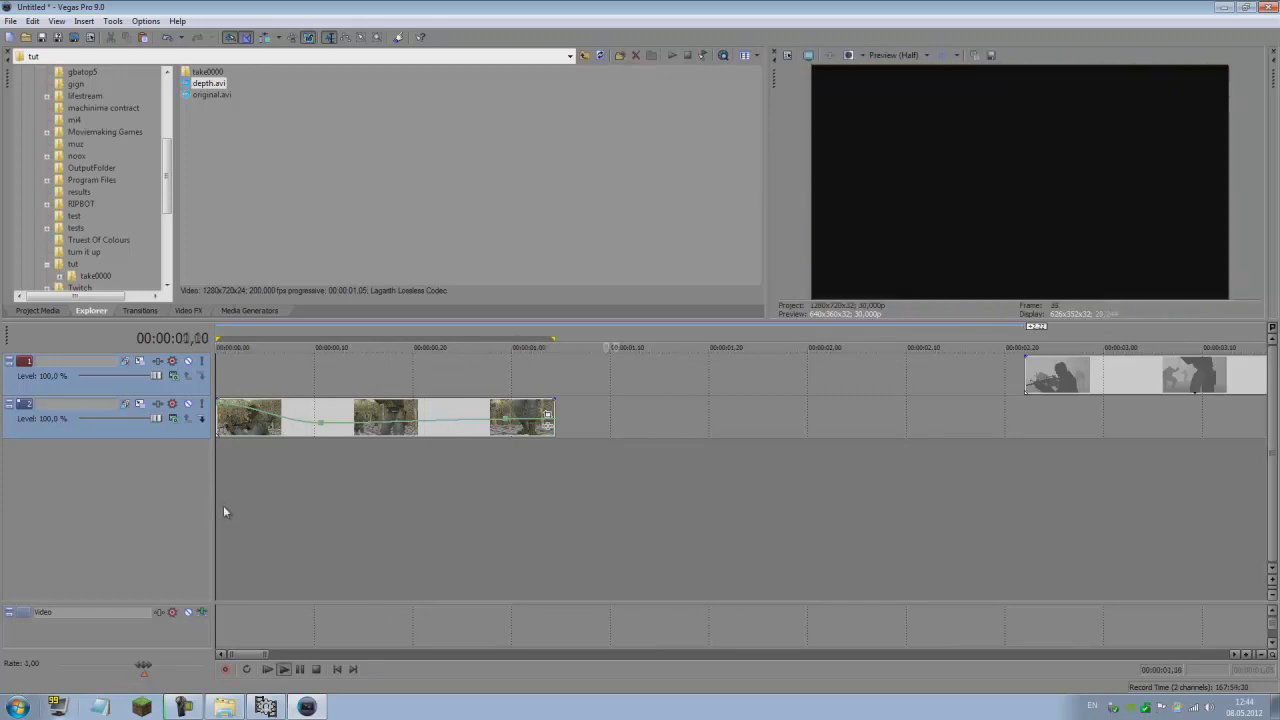
# Move the depth clip to 0:00 directly above the original and play from the start.
pyautogui.press('space')
pyautogui.moveTo(1042, 385); pyautogui.dragTo(232, 380)
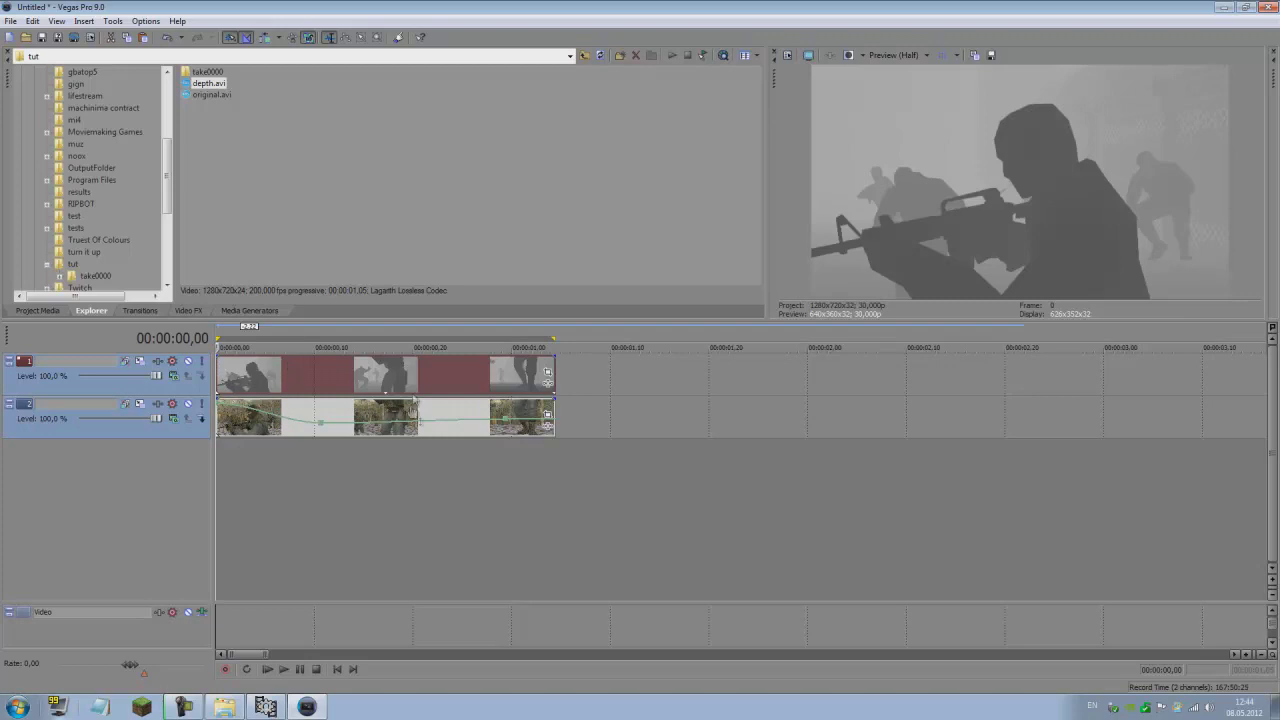
pyautogui.click(351, 506)
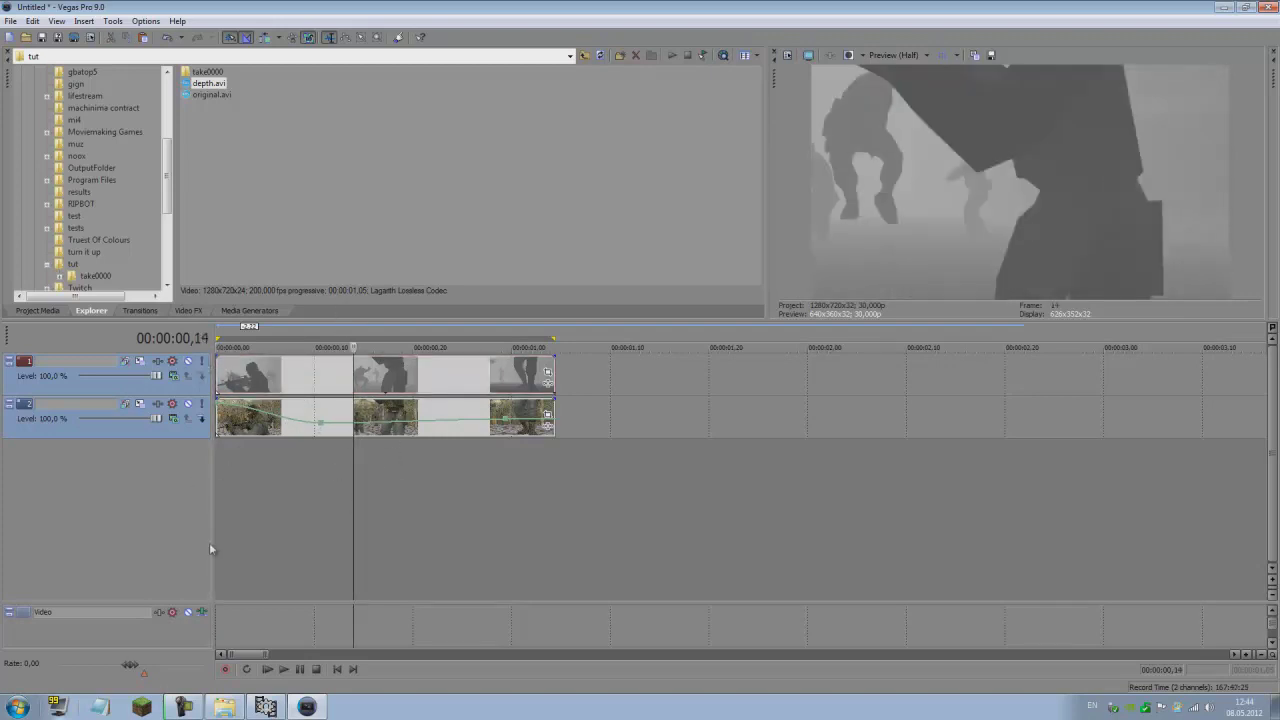
pyautogui.hotkey('shift', 'space')
pyautogui.click(610, 383)
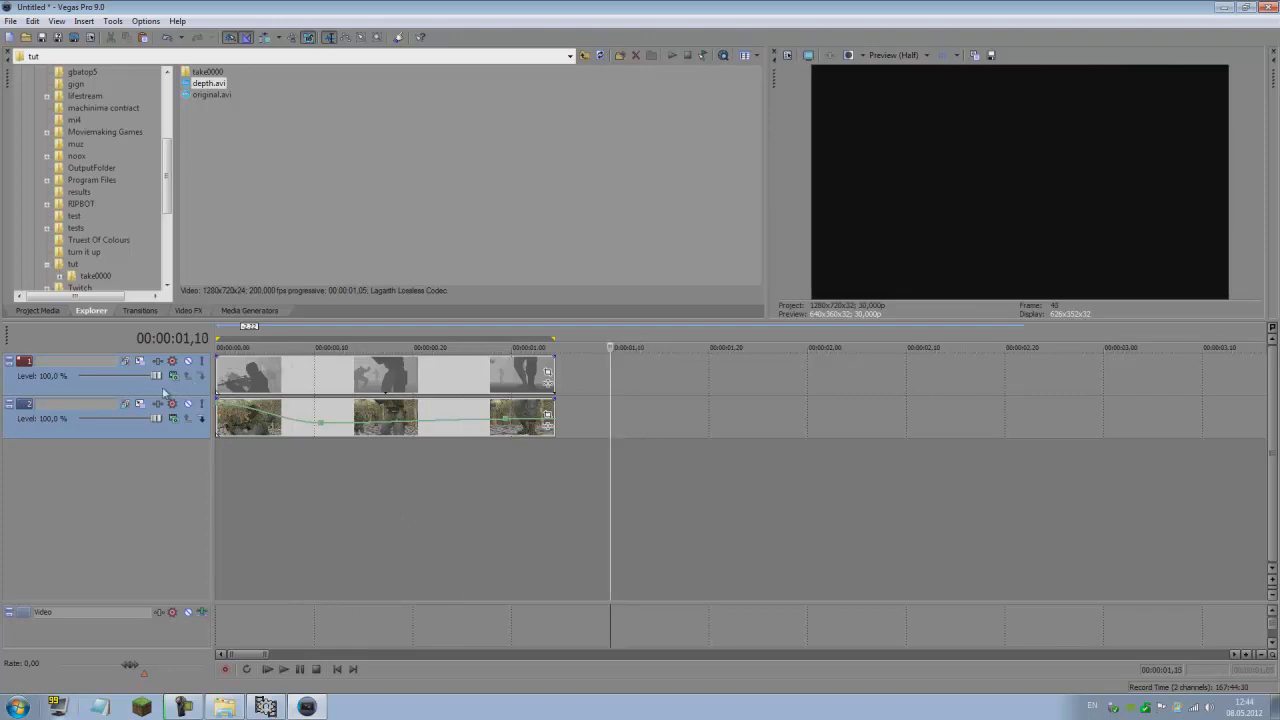
# Compare depth and colour passes at 00,17, 00,23 and 00,03 by toggling track 1's mute.
pyautogui.click(188, 361)
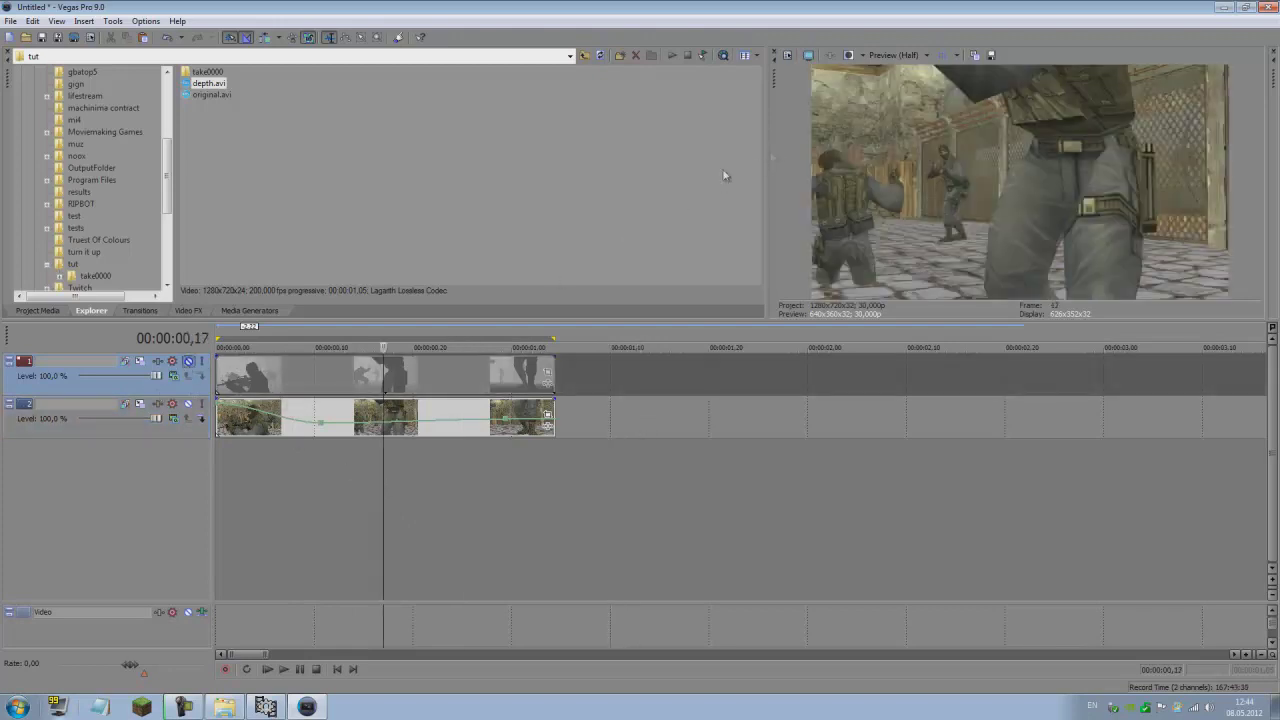
pyautogui.click(188, 362)
pyautogui.click(188, 363)
pyautogui.click(445, 466)
pyautogui.click(189, 363)
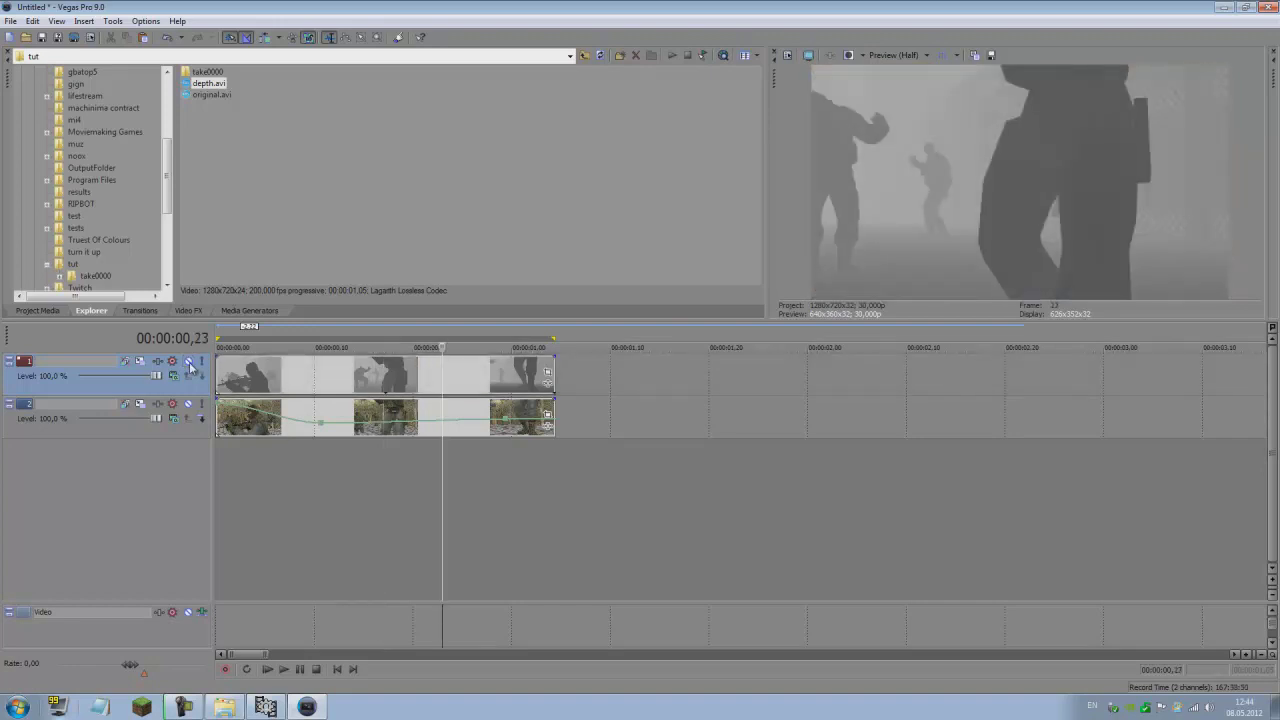
pyautogui.click(189, 363)
pyautogui.click(189, 363)
pyautogui.click(243, 466)
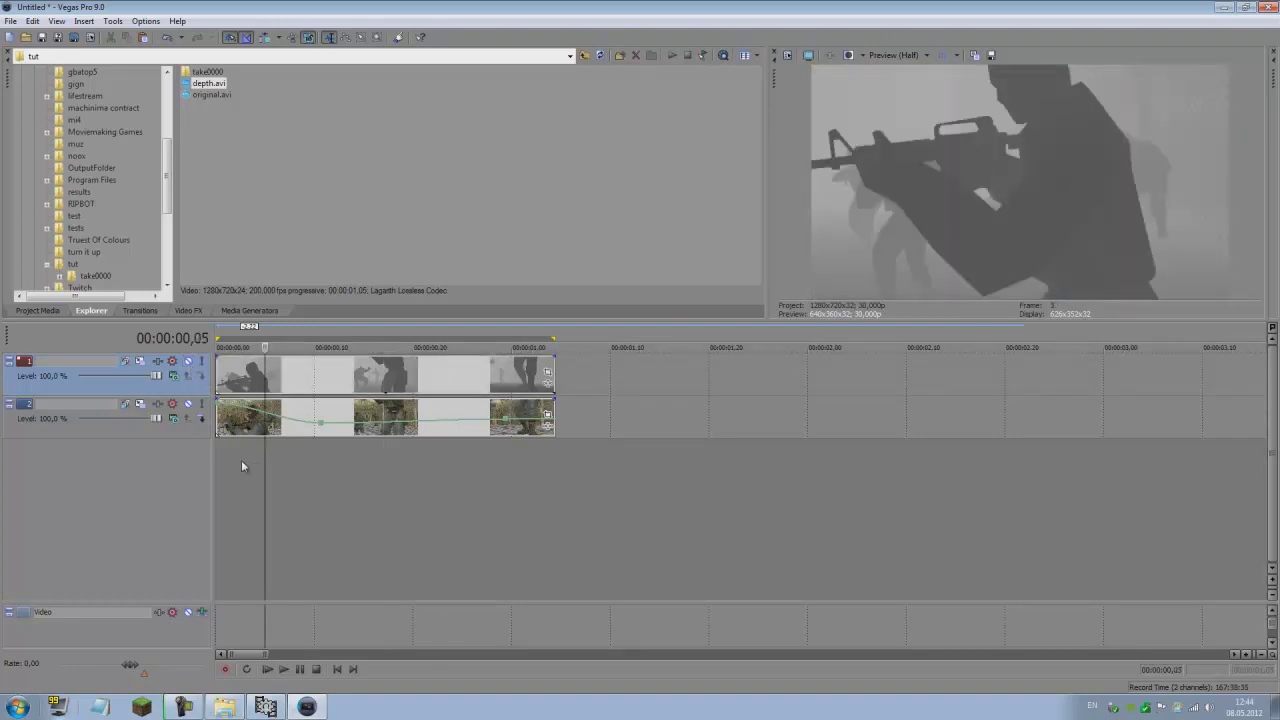
pyautogui.click(189, 362)
pyautogui.click(189, 362)
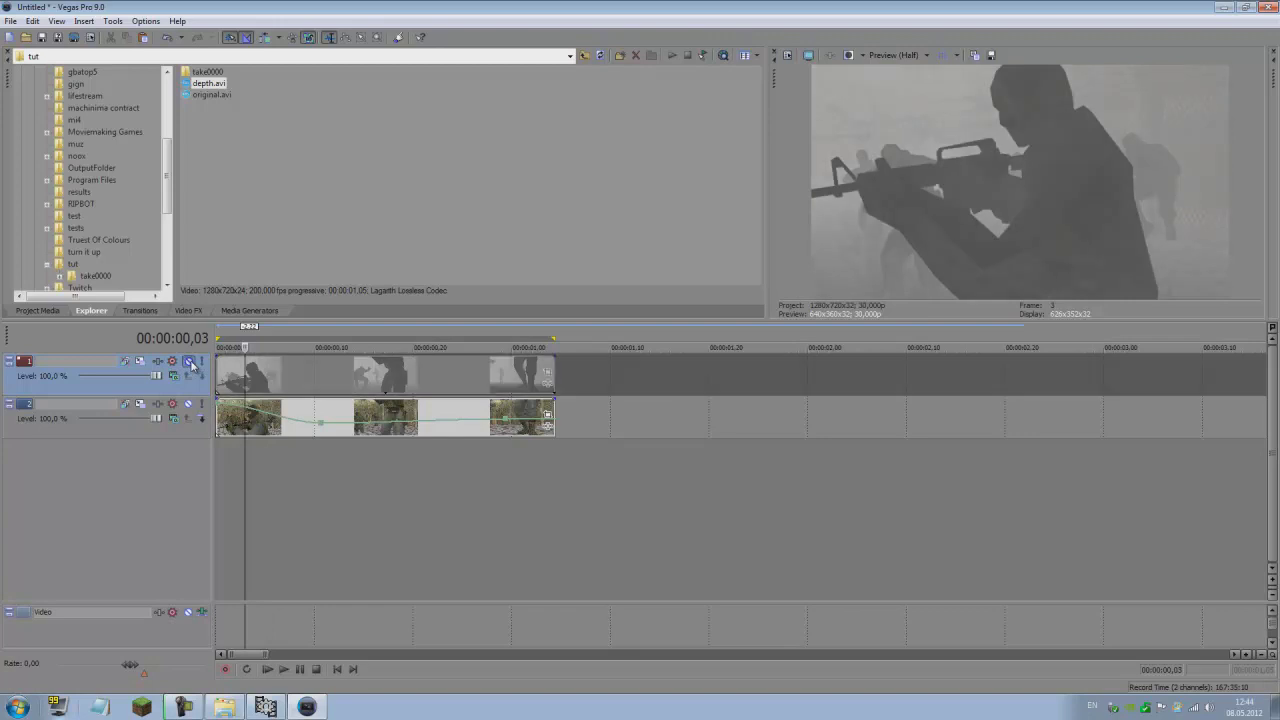
pyautogui.click(189, 362)
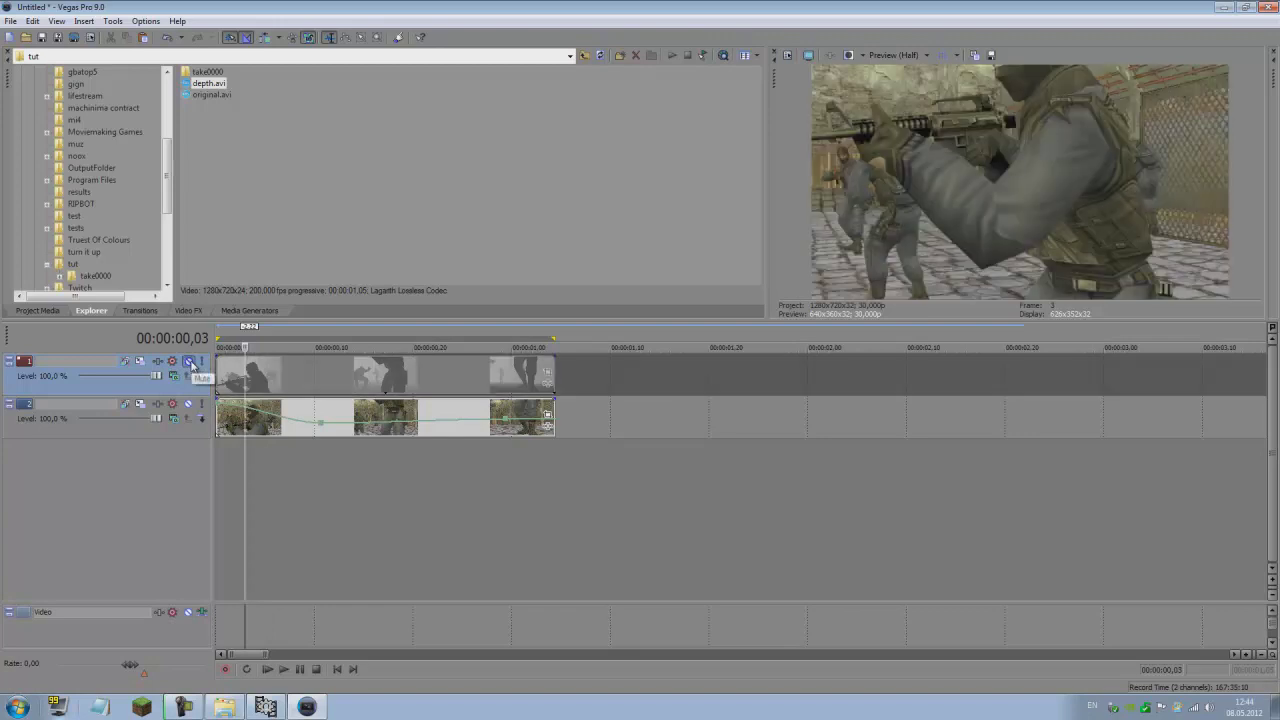
pyautogui.click(226, 463)
pyautogui.press('Right')
pyautogui.press('Right')
pyautogui.press('Right')
pyautogui.press('Right')
pyautogui.press('Right')
pyautogui.press('Right')
pyautogui.press('Right')
pyautogui.press('Right')
pyautogui.press('Right')
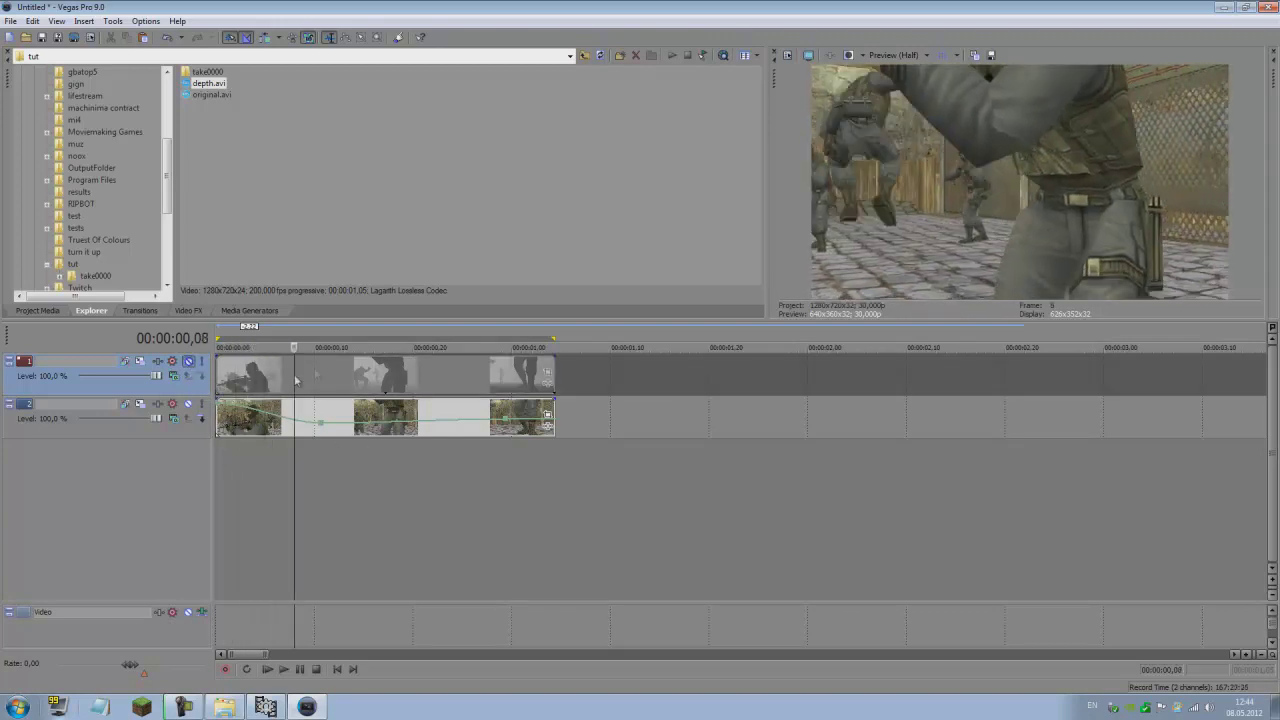
# Copy the original clip and paste its event attributes, including the velocity envelope, onto the depth clip.
pyautogui.rightClick(266, 424)
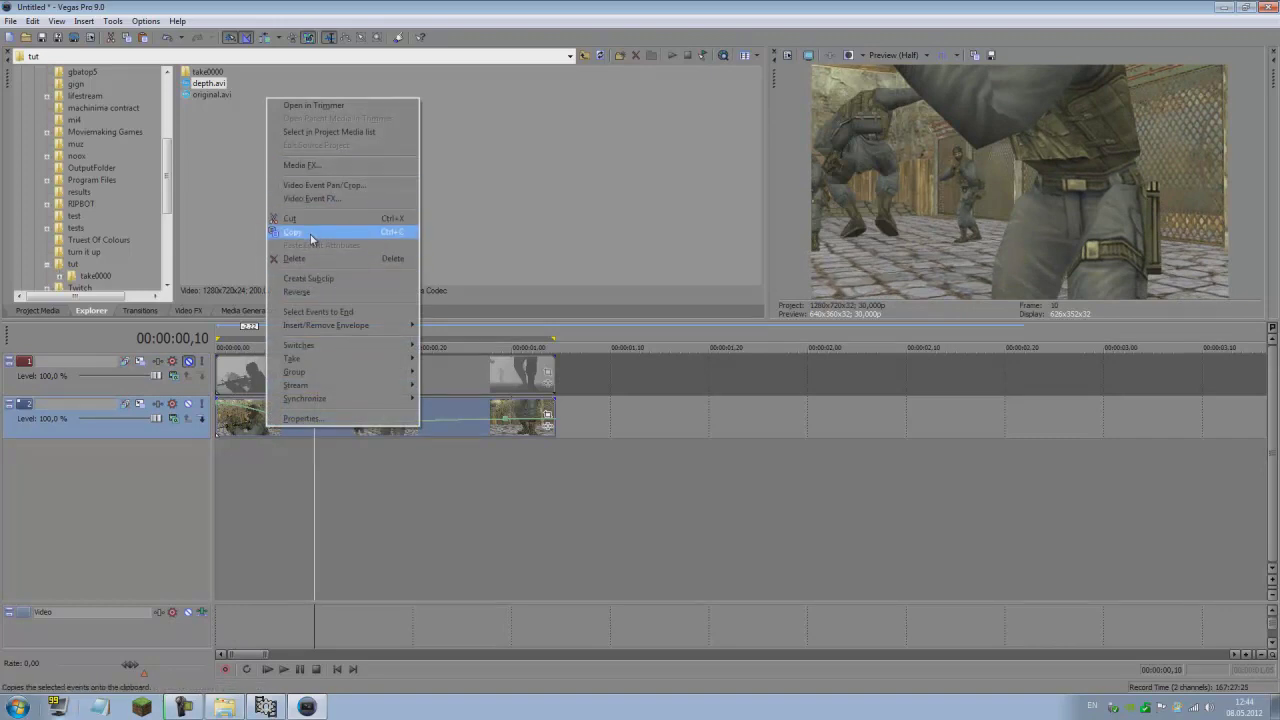
pyautogui.click(311, 238)
pyautogui.rightClick(230, 419)
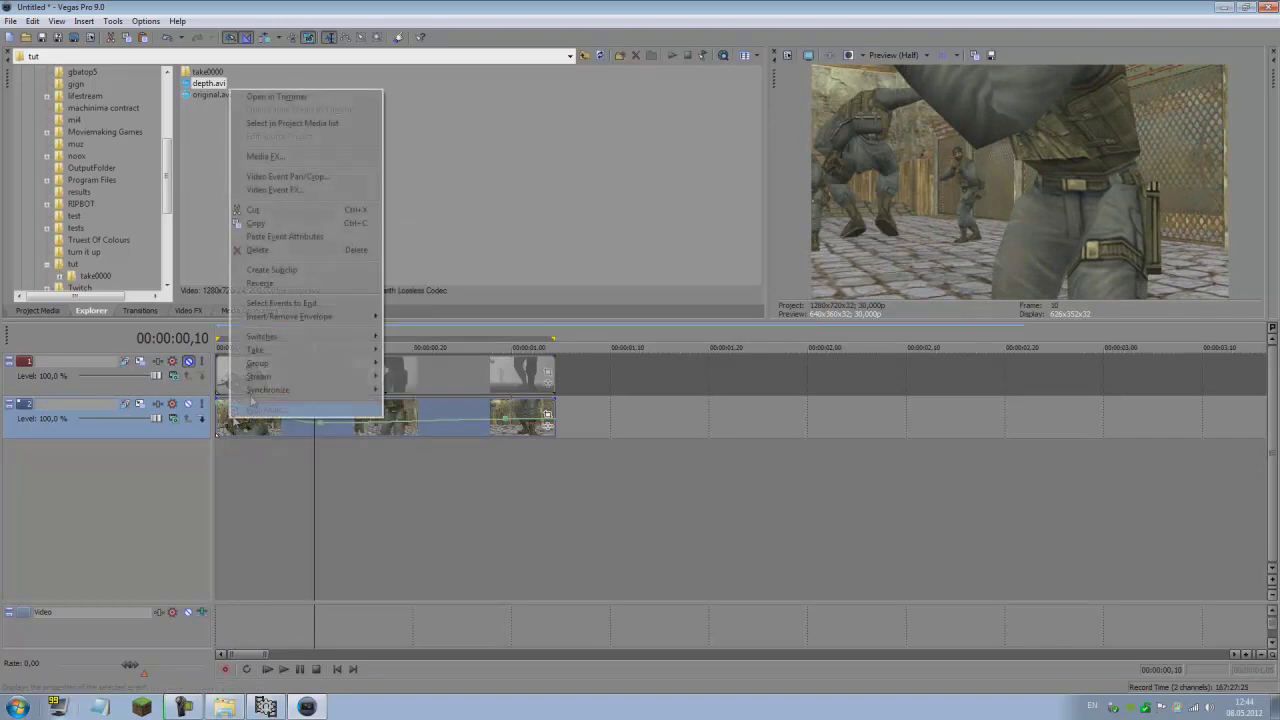
pyautogui.click(271, 228)
pyautogui.rightClick(294, 364)
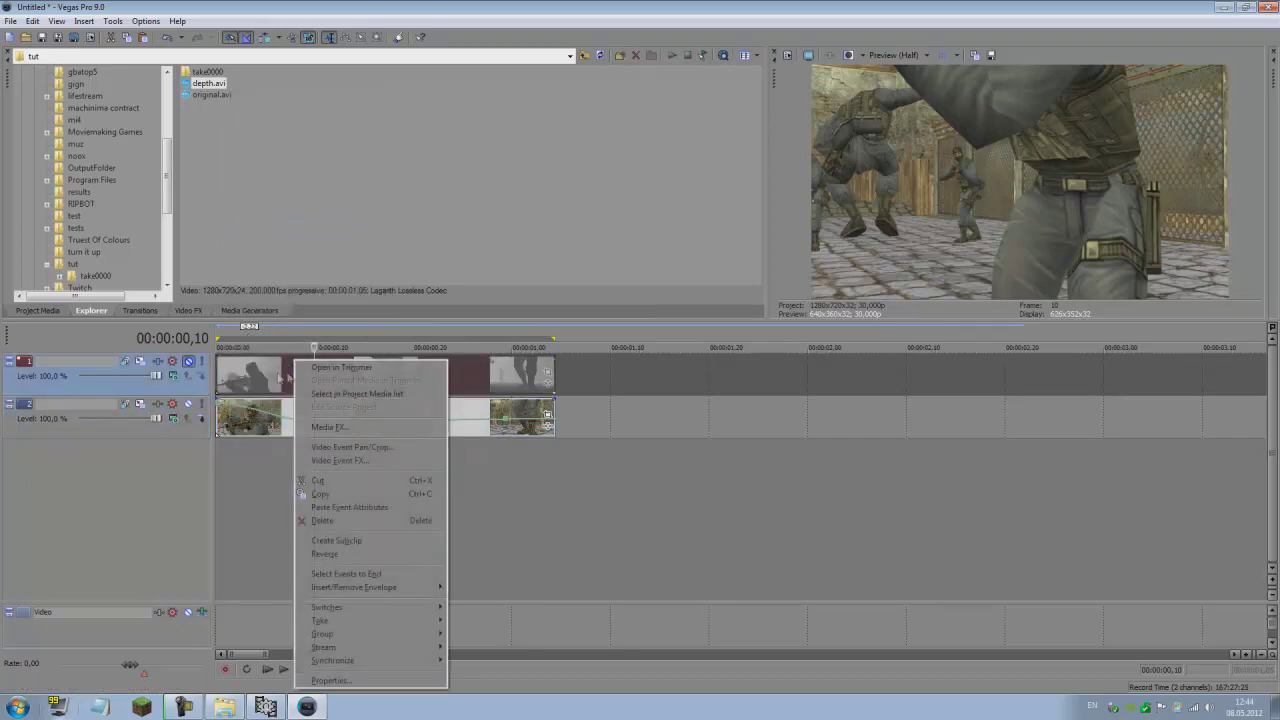
pyautogui.click(330, 507)
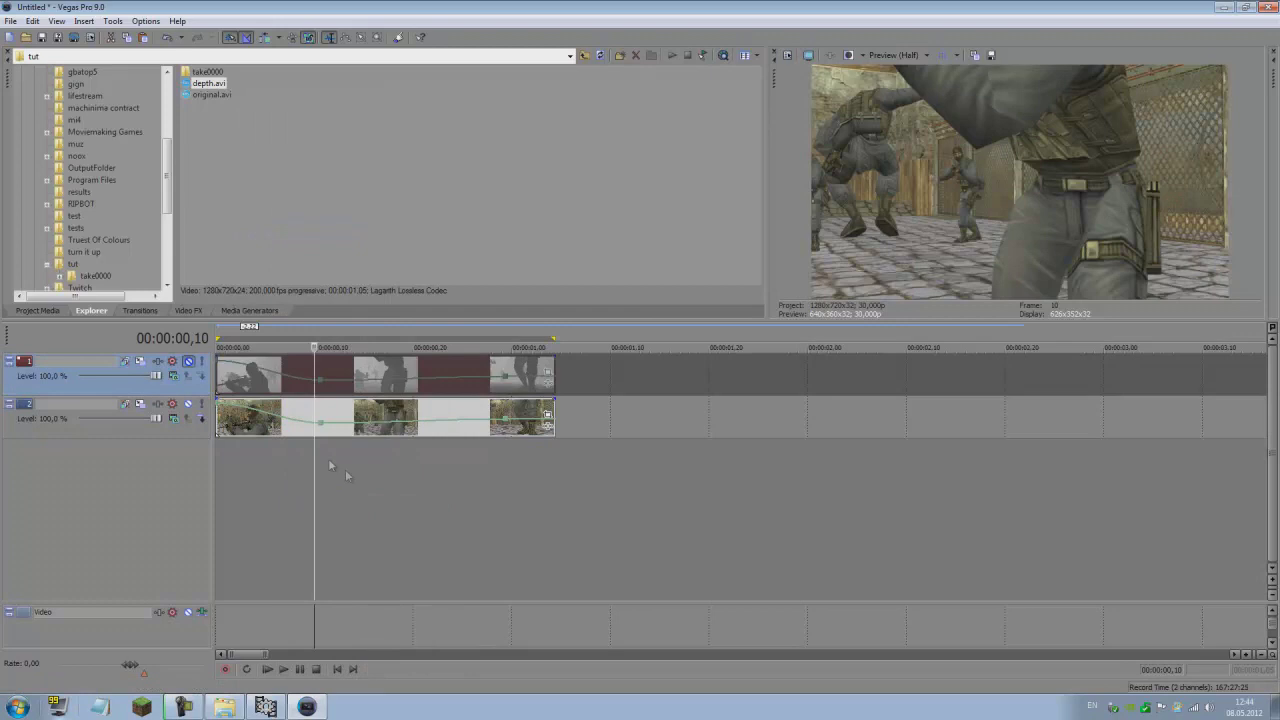
# Check the synced speed ramp by playing and toggling the depth track's mute at several frames.
pyautogui.click(189, 361)
pyautogui.click(189, 361)
pyautogui.press('Right')
pyautogui.press('space')
pyautogui.click(189, 361)
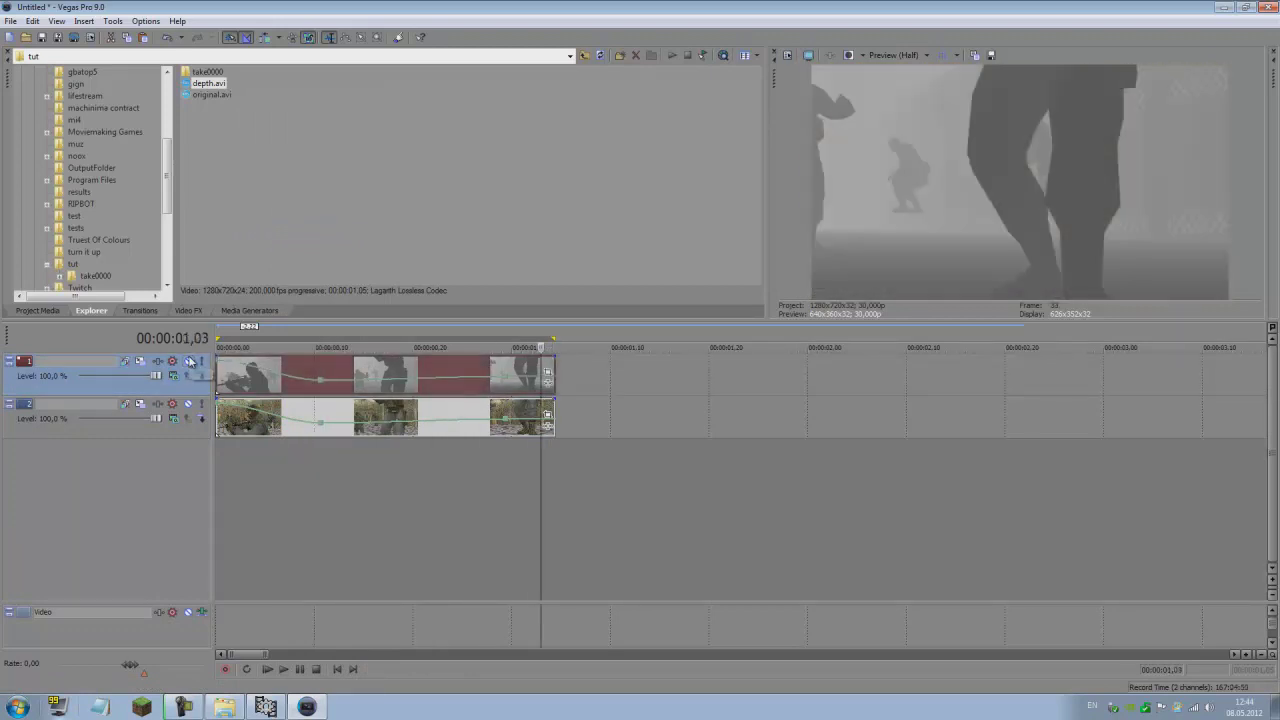
pyautogui.click(189, 361)
pyautogui.click(254, 463)
pyautogui.click(189, 361)
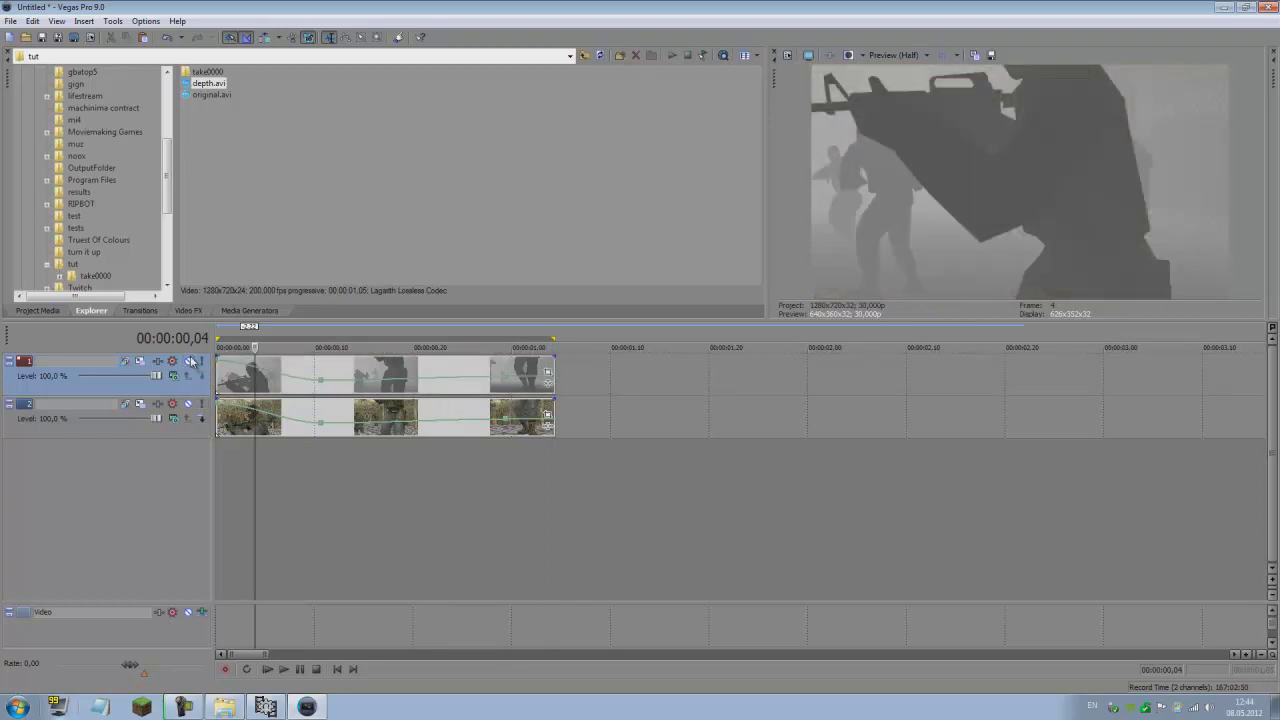
pyautogui.click(189, 361)
pyautogui.click(189, 361)
pyautogui.click(383, 443)
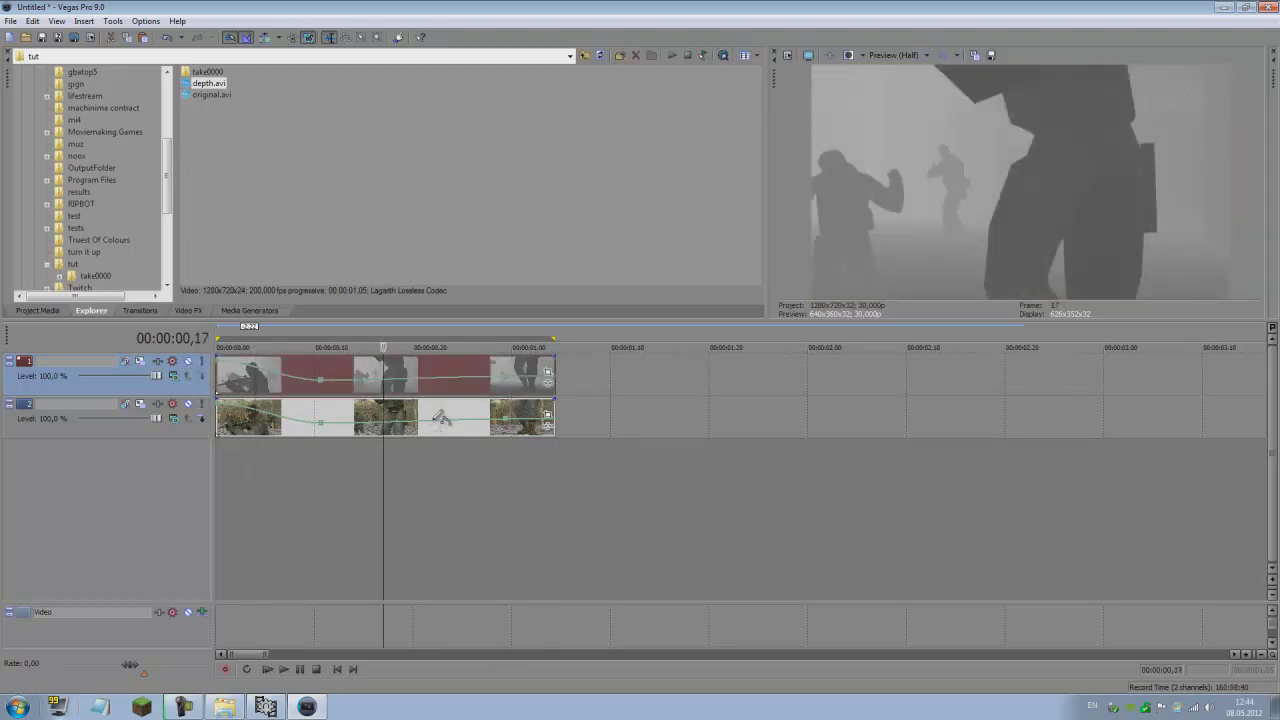
pyautogui.rightClick(381, 414)
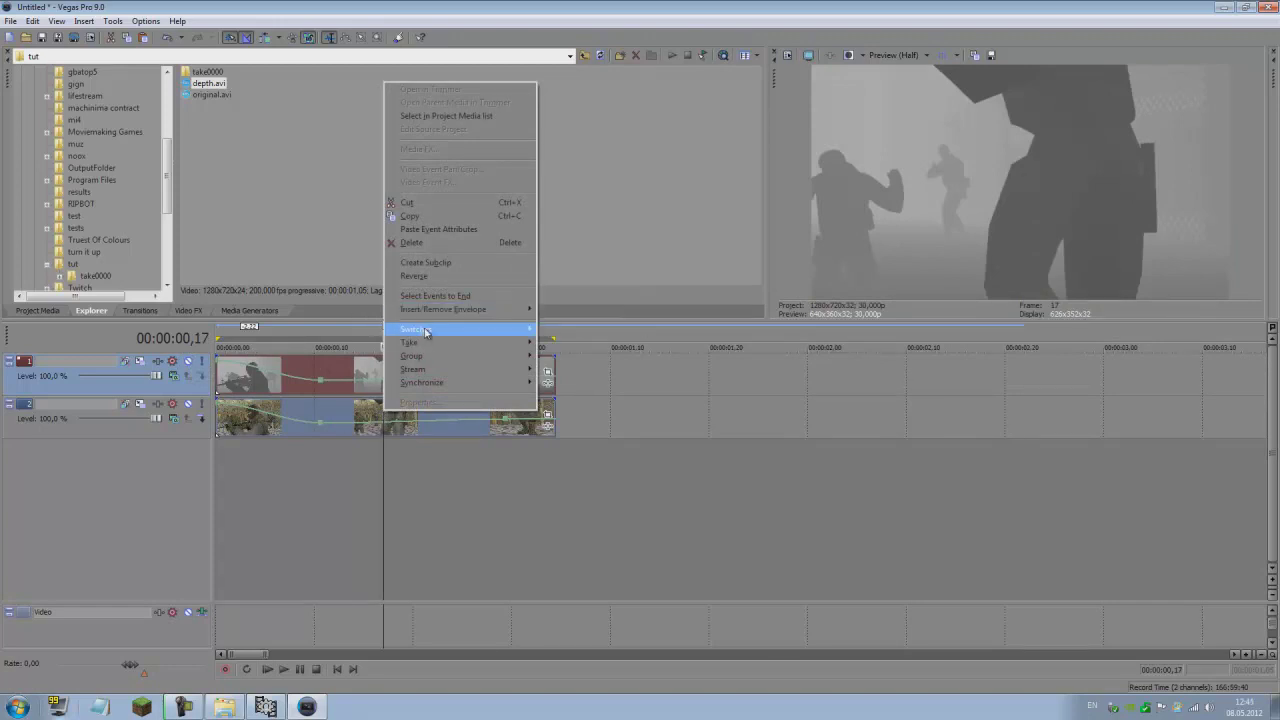
# Apply Switches > Disable Resample to the selected clip events and deselect them.
pyautogui.moveTo(492, 333)
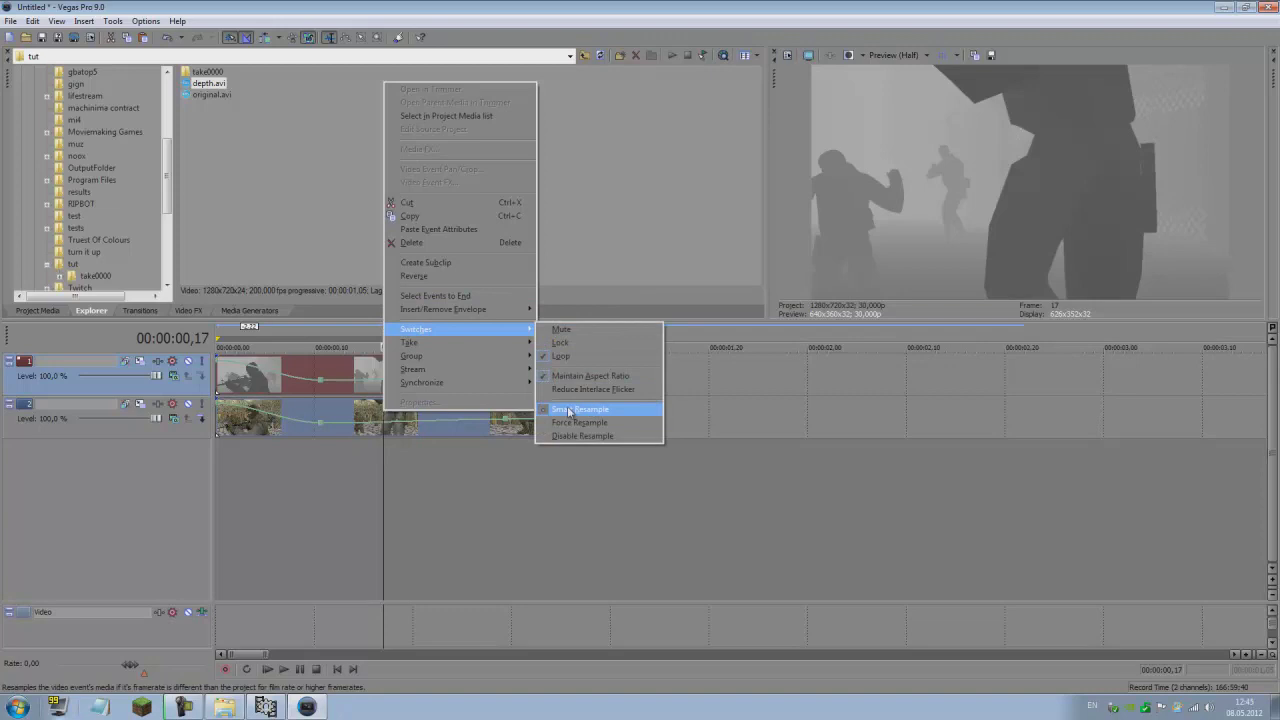
pyautogui.click(587, 437)
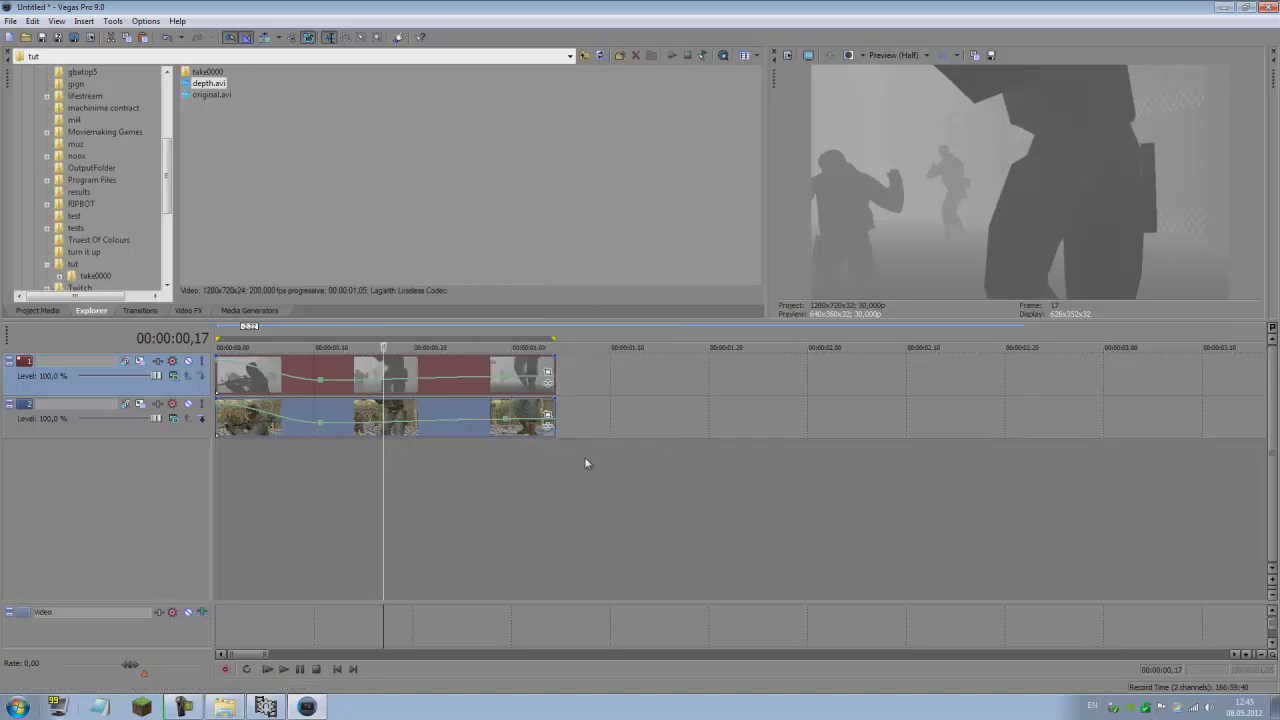
pyautogui.click(584, 456)
# Mark a time range from 01,02 back to 00,02 on the timeline.
pyautogui.click(534, 456)
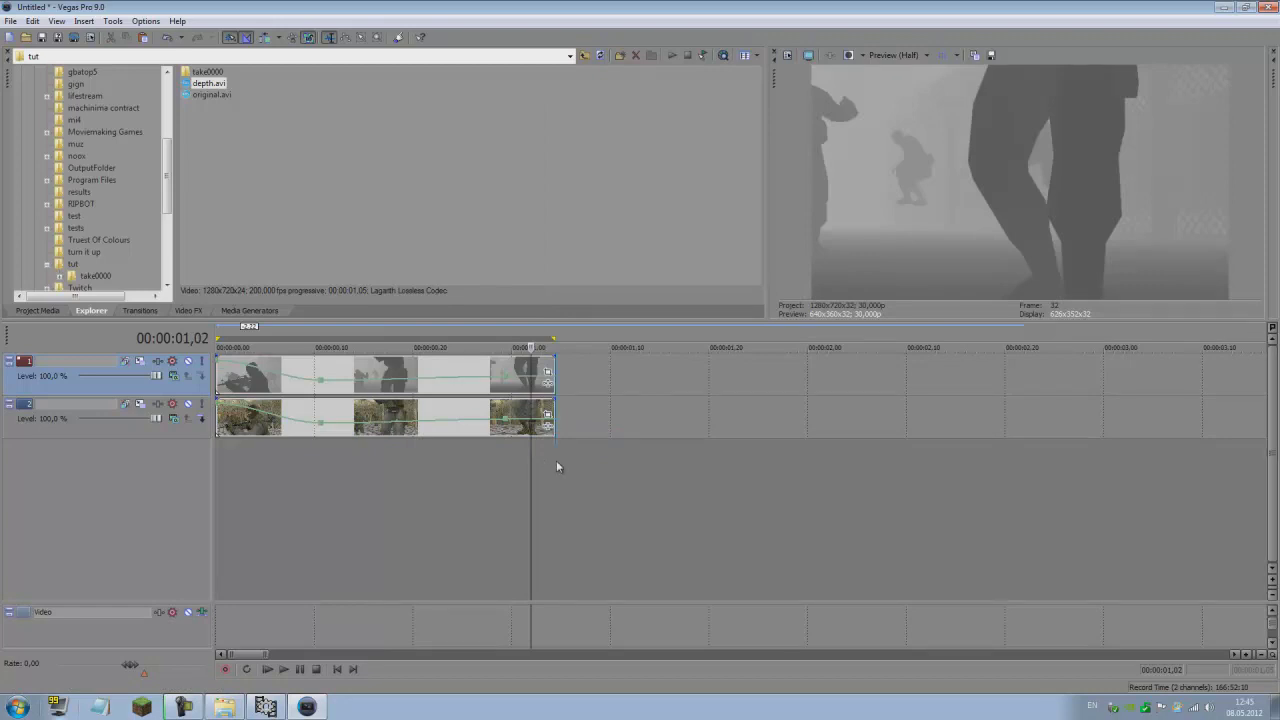
pyautogui.click(549, 462)
pyautogui.click(546, 465)
pyautogui.moveTo(546, 465); pyautogui.dragTo(486, 470)
# Select the whole clip length and choose Video for Windows AVI in Render As.
pyautogui.click(481, 478)
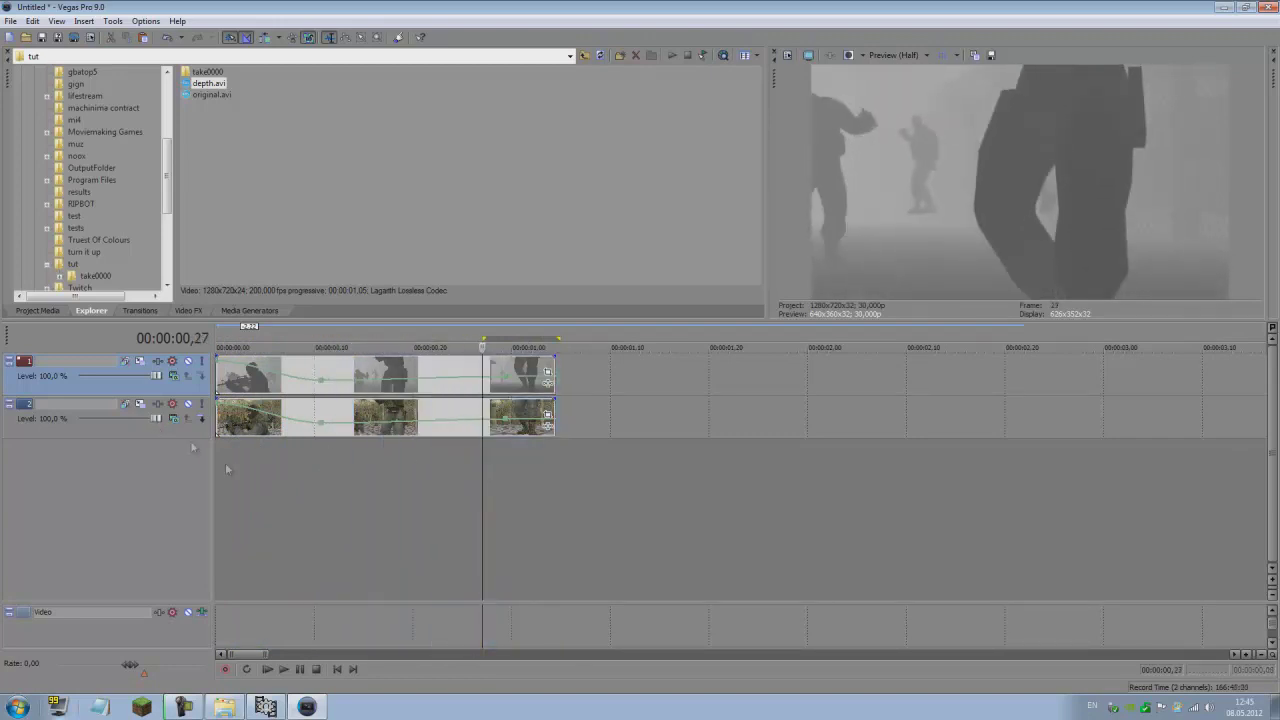
pyautogui.moveTo(562, 497); pyautogui.dragTo(216, 497)
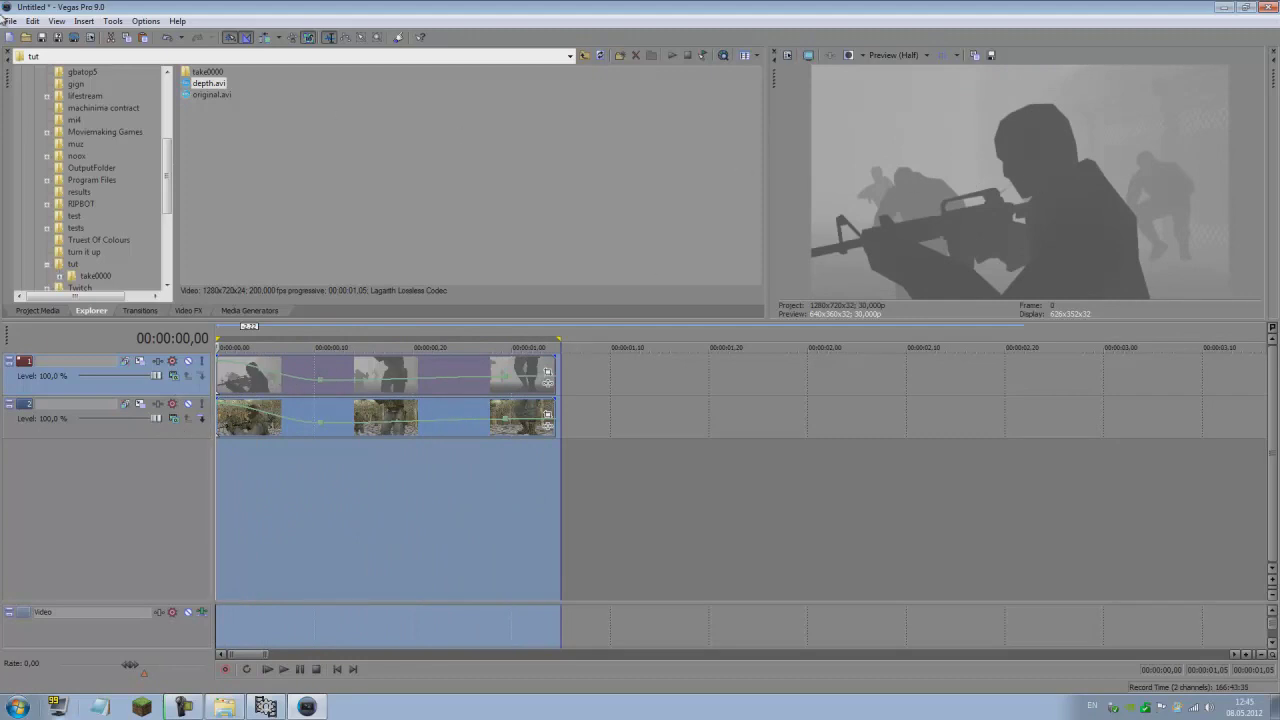
pyautogui.click(10, 20)
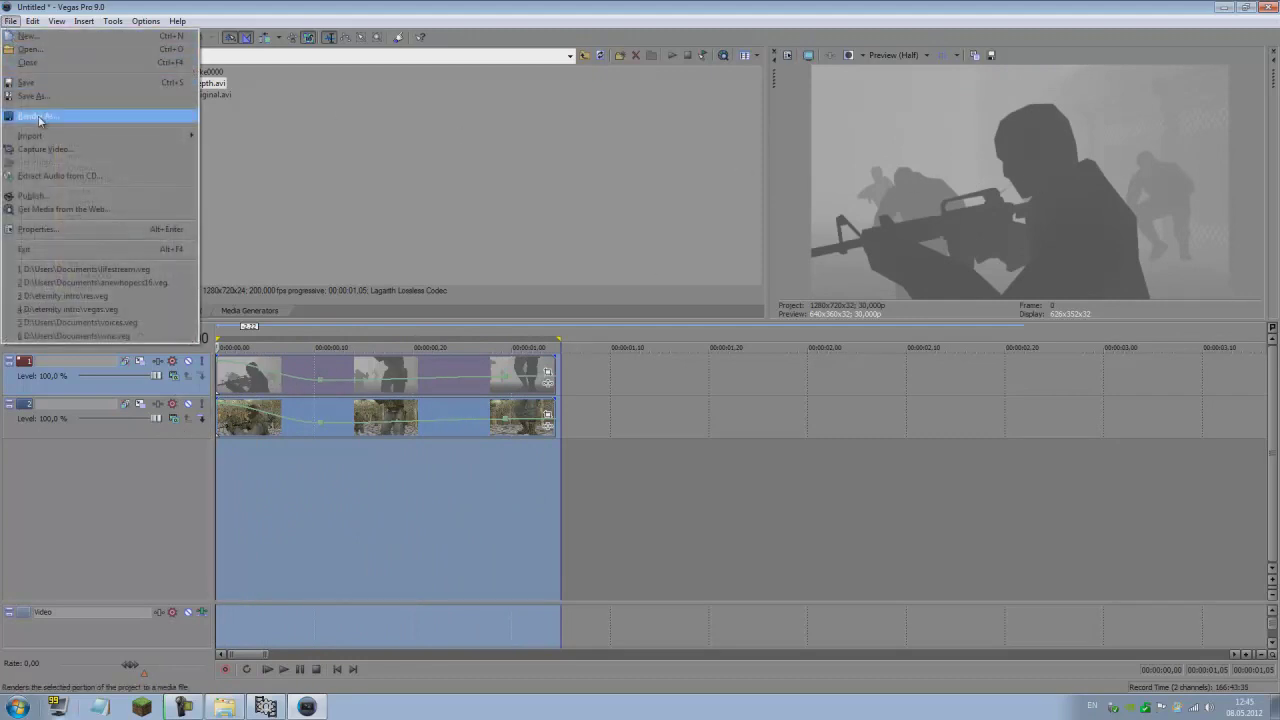
pyautogui.click(31, 117)
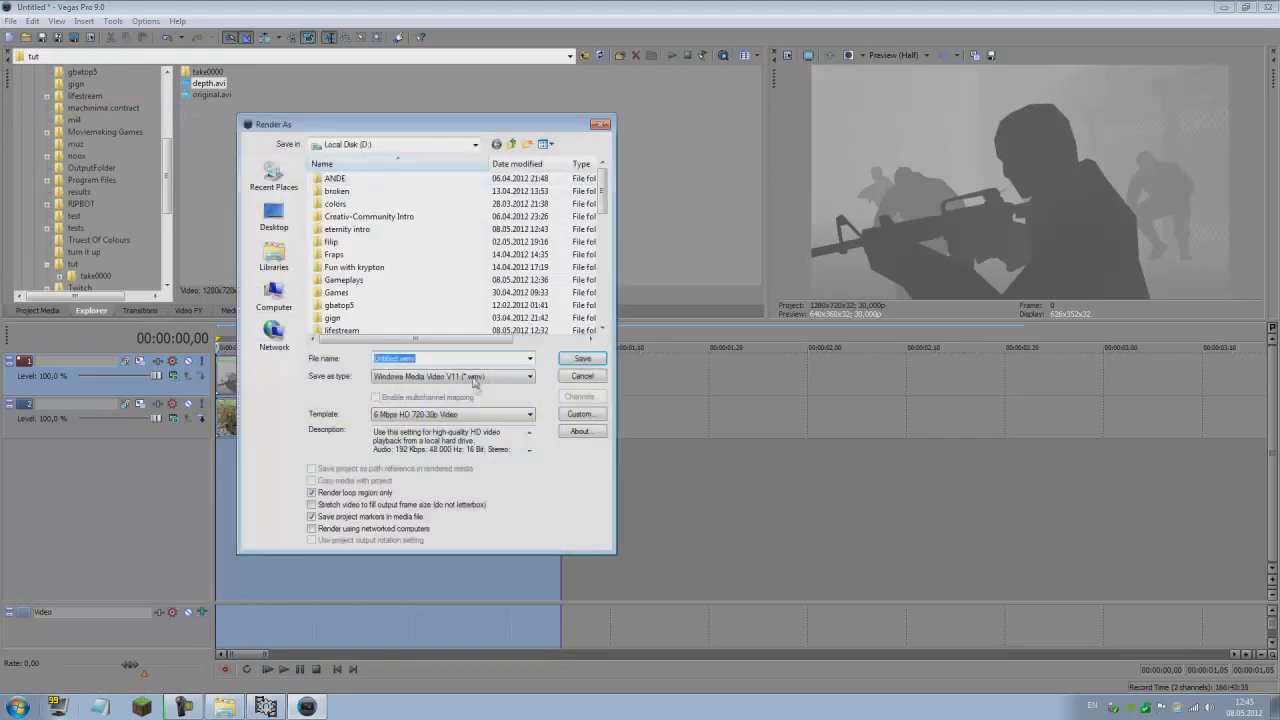
pyautogui.click(477, 377)
pyautogui.click(457, 459)
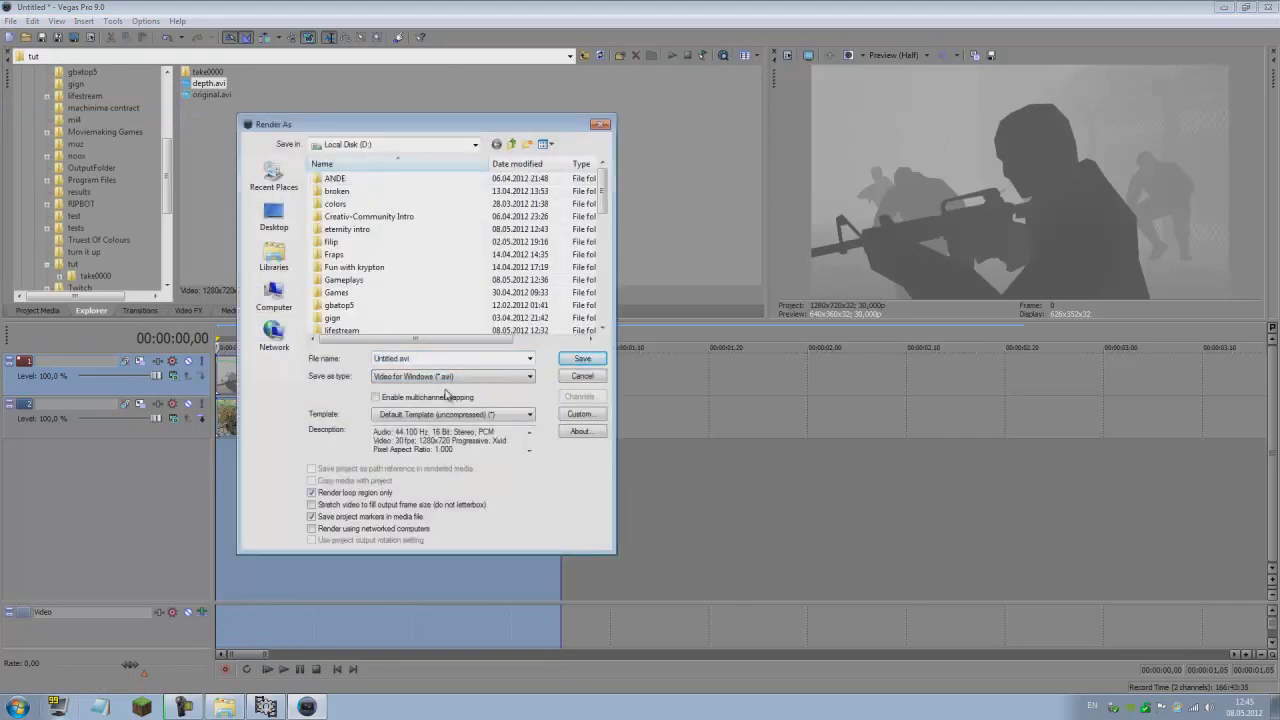
# Customize the render: HDV 720 (1280x720), 100 fps, uncompressed video, audio excluded.
pyautogui.click(577, 414)
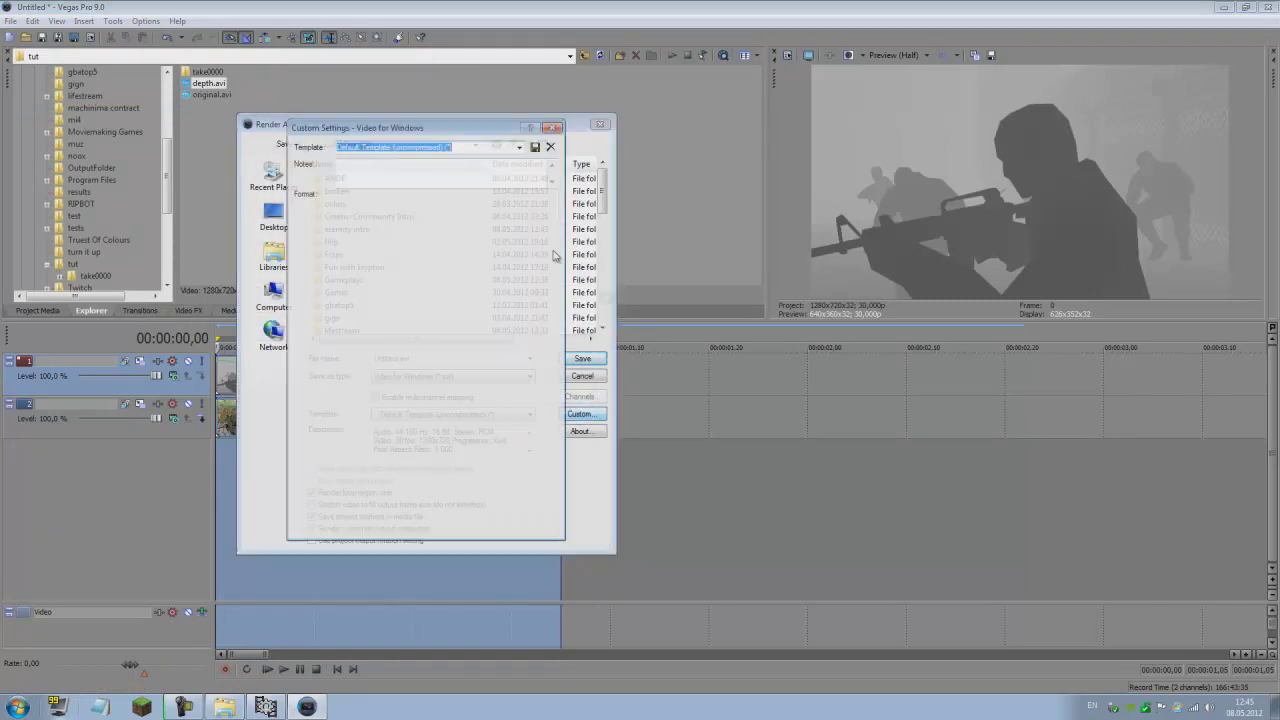
pyautogui.click(430, 260)
pyautogui.click(437, 296)
pyautogui.doubleClick(437, 296)
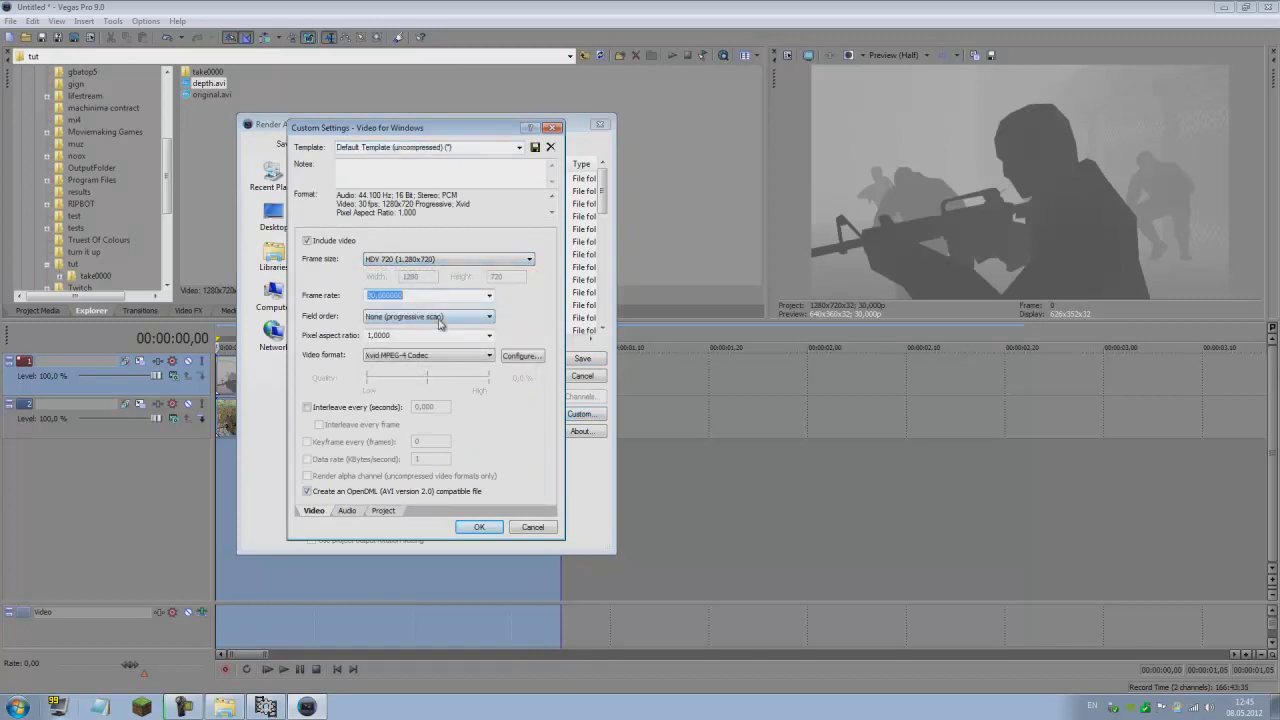
pyautogui.write('100')
pyautogui.press('Tab')
pyautogui.press('Tab')
pyautogui.click(410, 355)
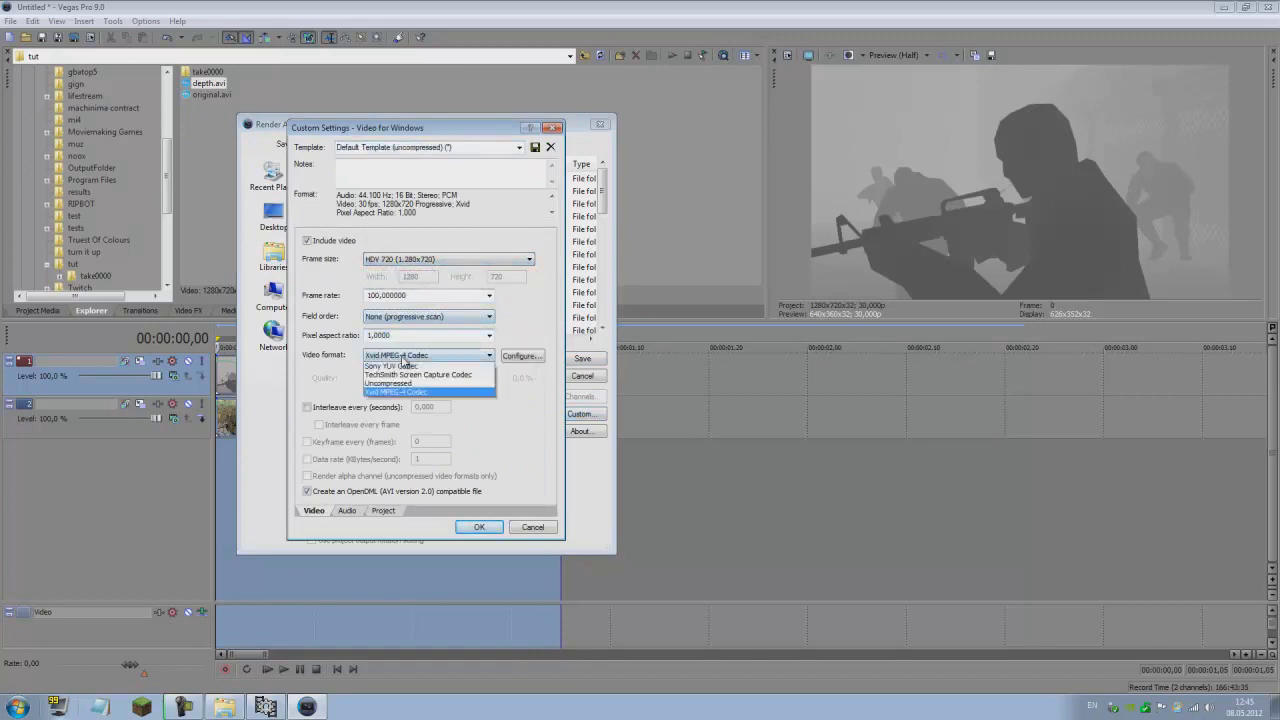
pyautogui.click(415, 480)
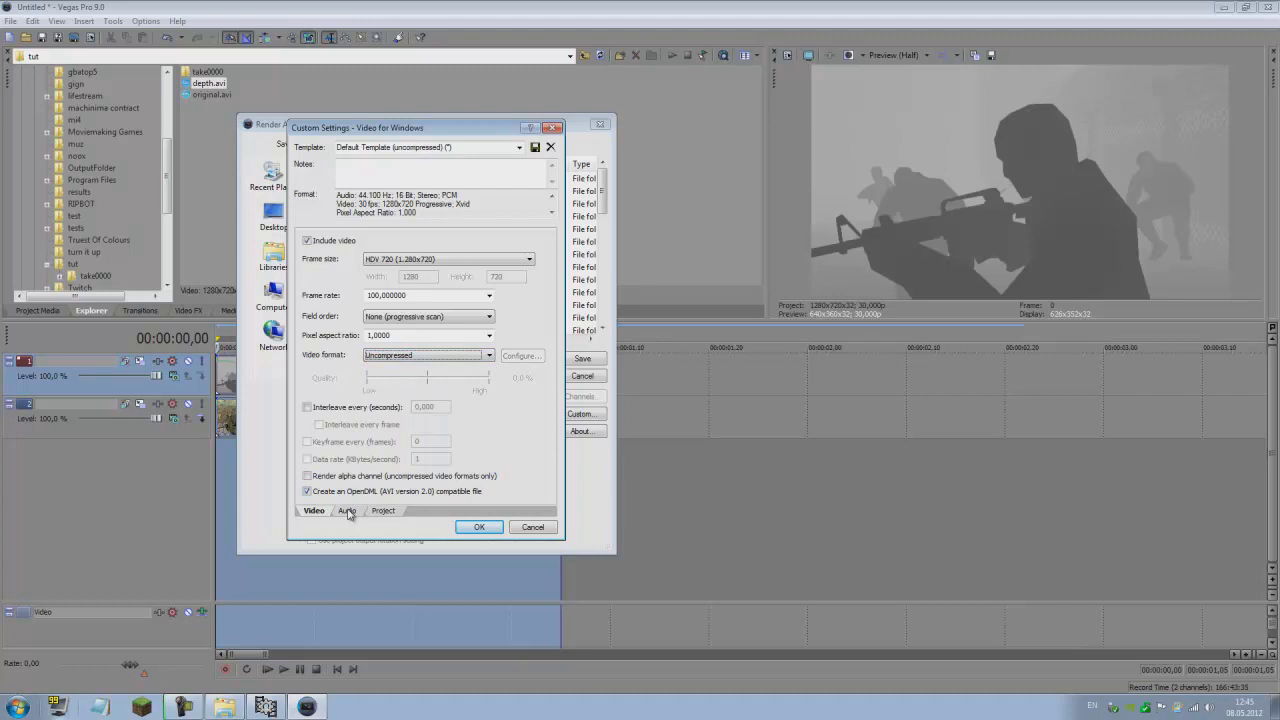
pyautogui.click(347, 511)
pyautogui.click(330, 242)
pyautogui.click(383, 511)
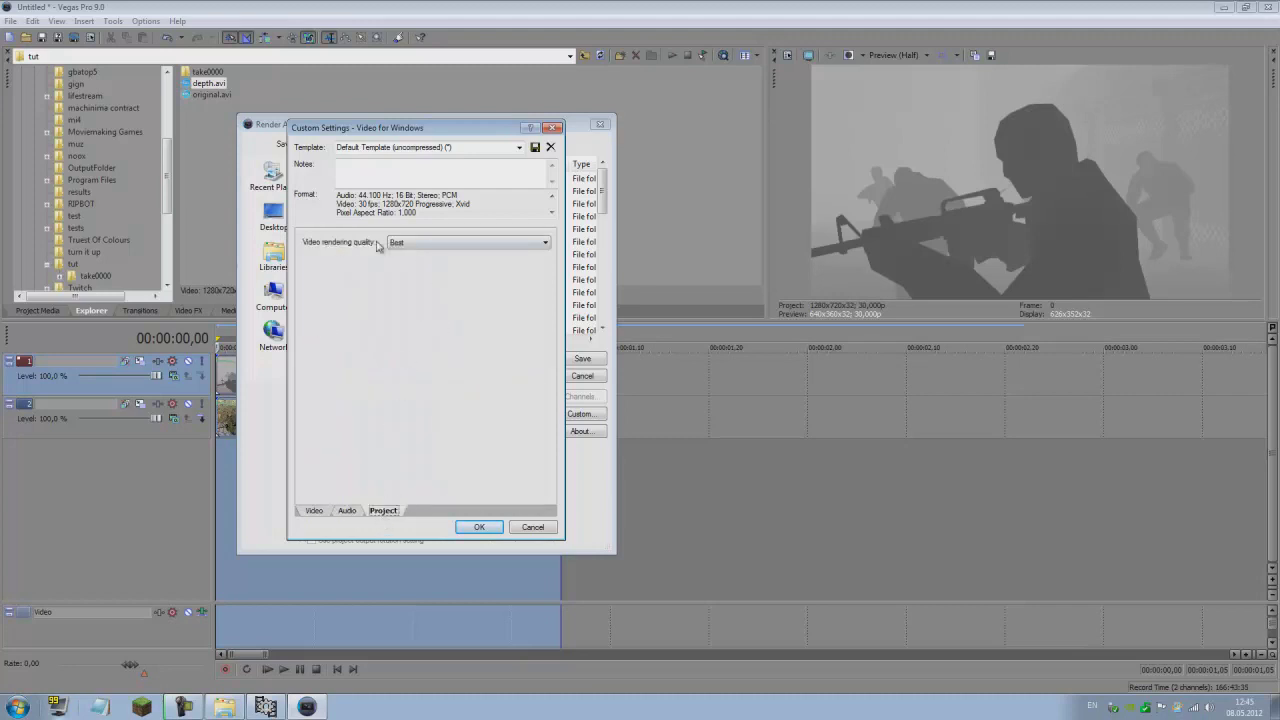
pyautogui.click(476, 527)
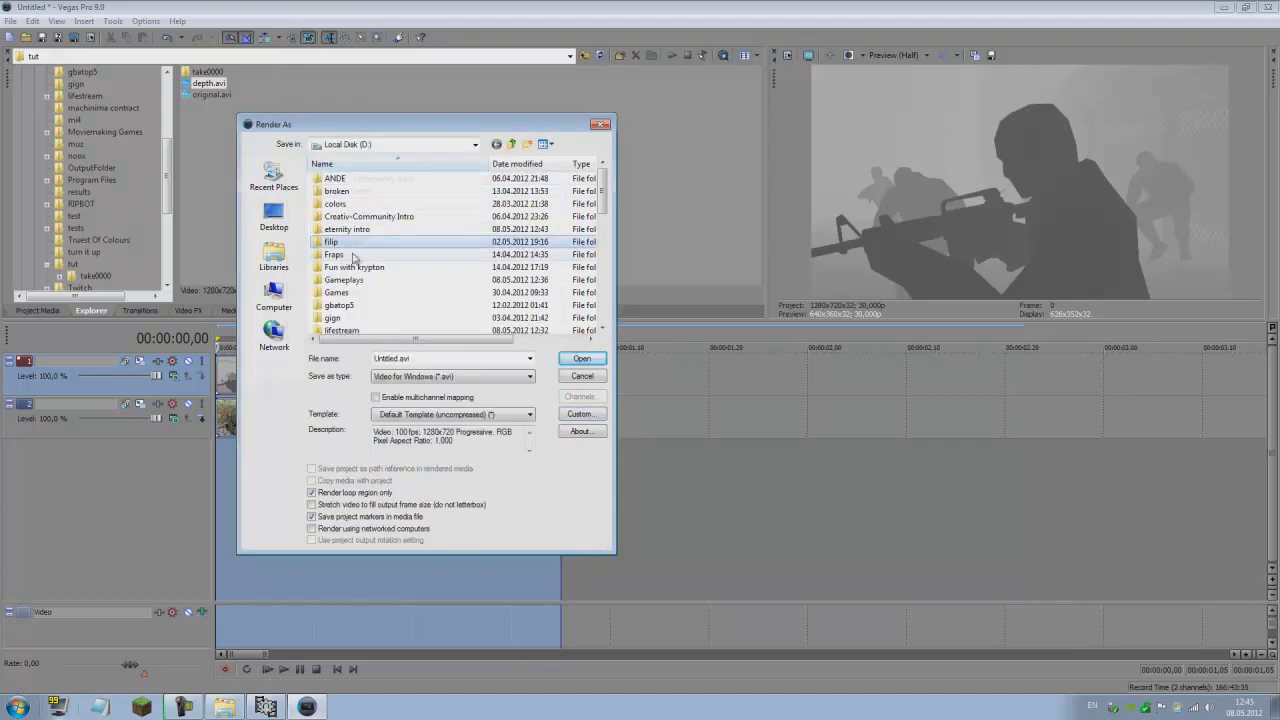
# Create an aftereffects folder inside tut, render depth.avi into it, and select the top-track depth clips.
pyautogui.scroll(-5, 352, 290)
pyautogui.scroll(-3, 352, 295)
pyautogui.doubleClick(340, 304)
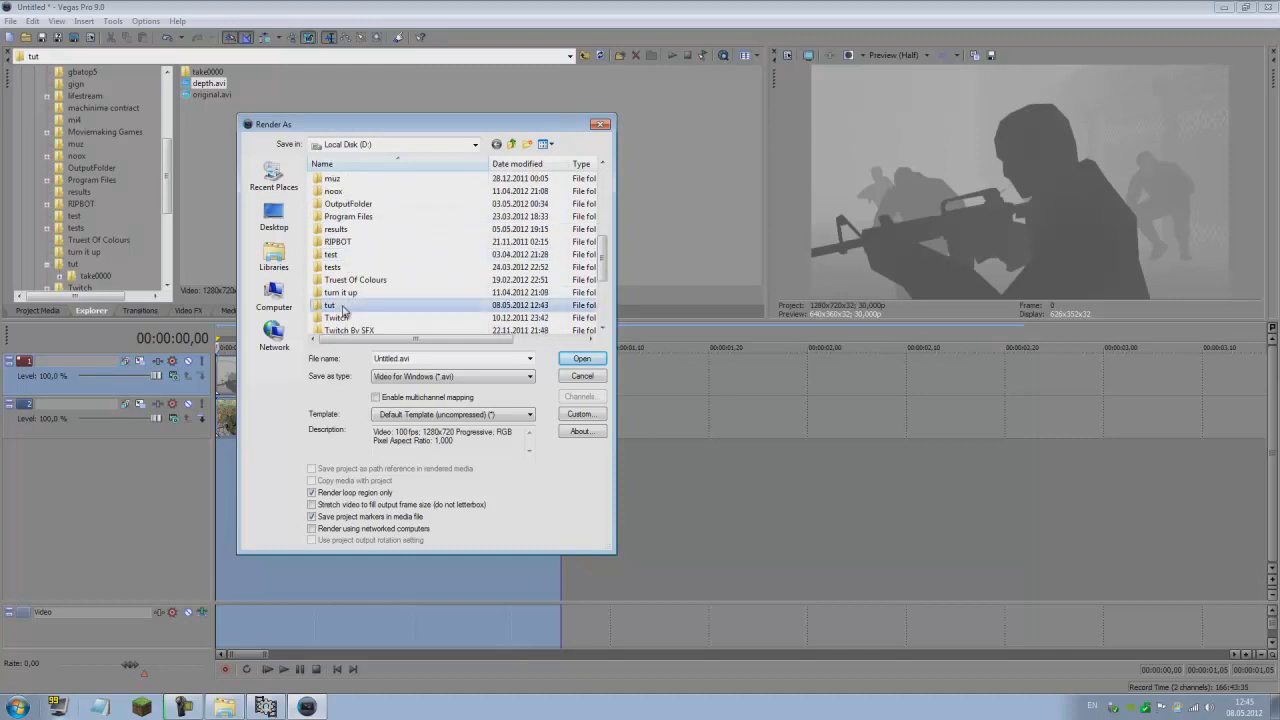
pyautogui.write('a')
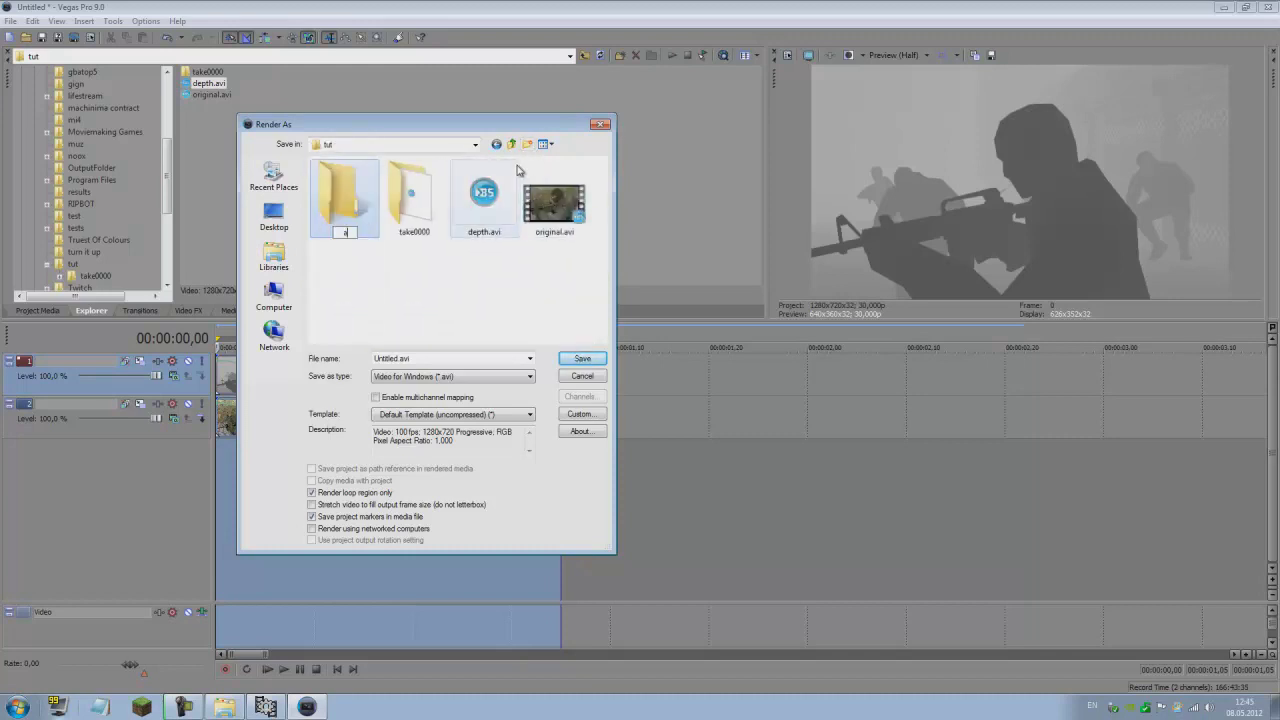
pyautogui.write('ftereffects')
pyautogui.press('Return')
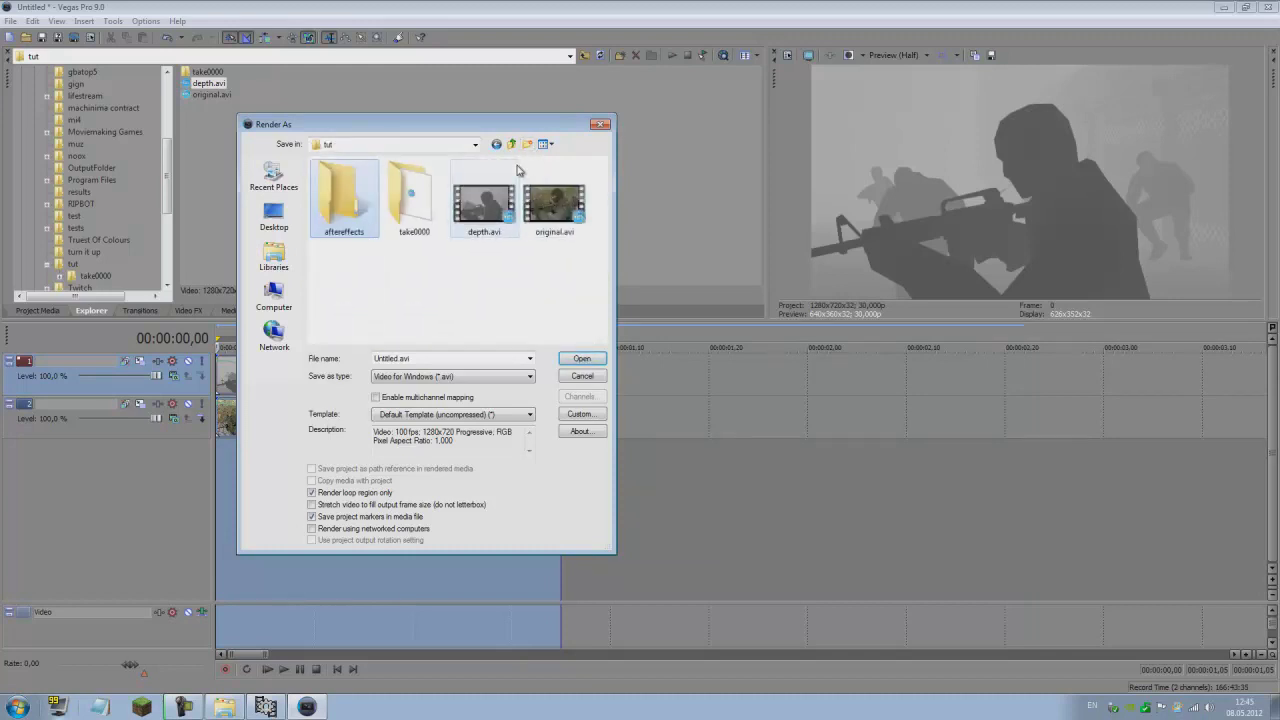
pyautogui.press('Return')
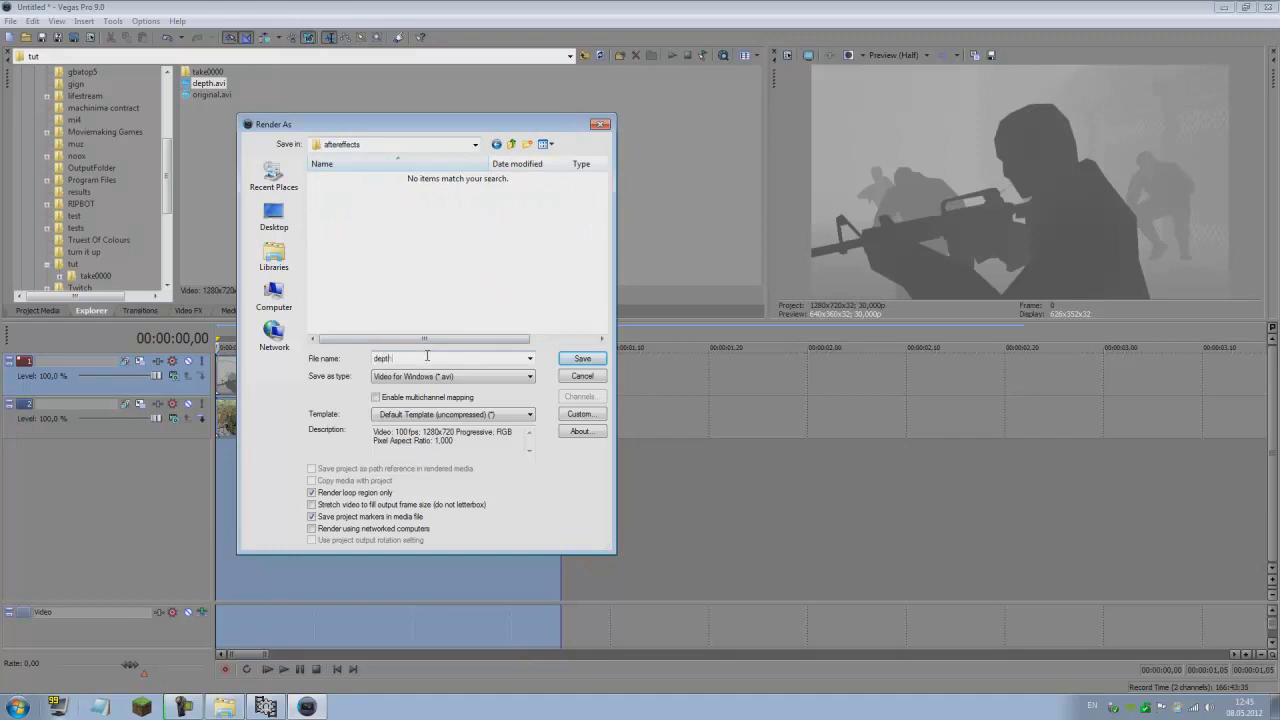
pyautogui.press('Return')
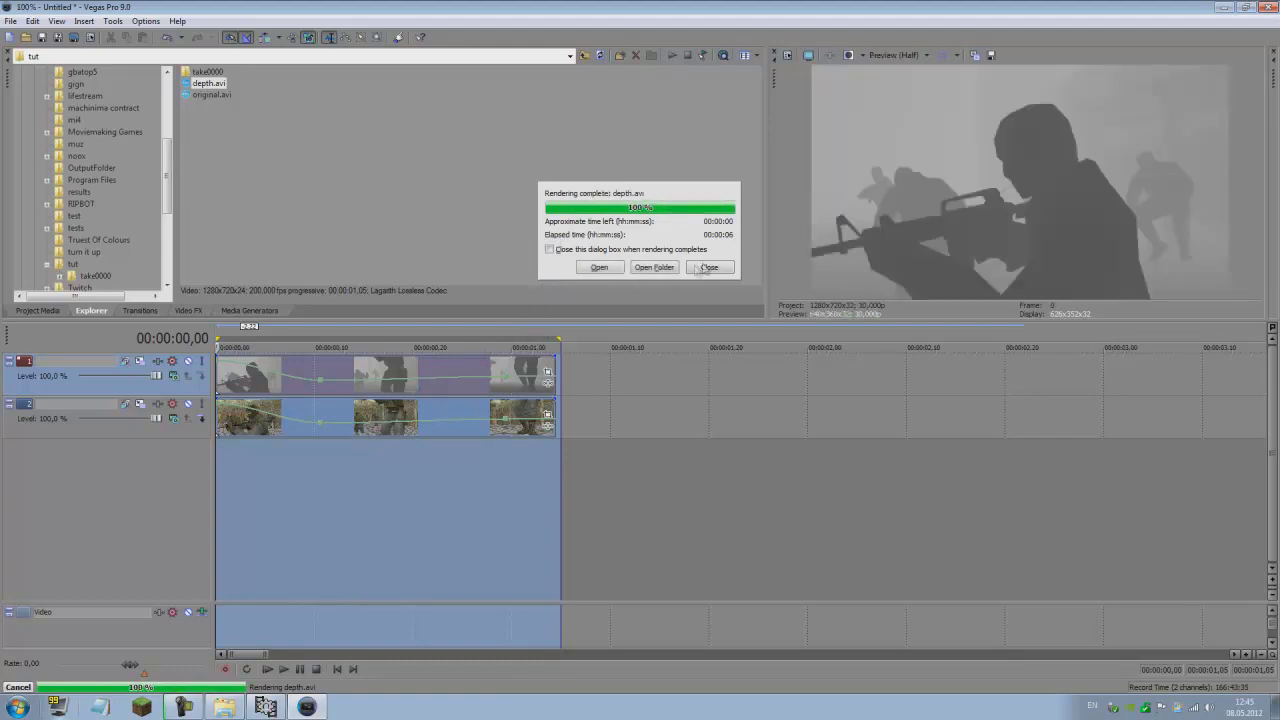
pyautogui.click(708, 267)
pyautogui.click(353, 368)
# Delete the depth clips and render the full range as original.avi into the aftereffects folder.
pyautogui.press('Delete')
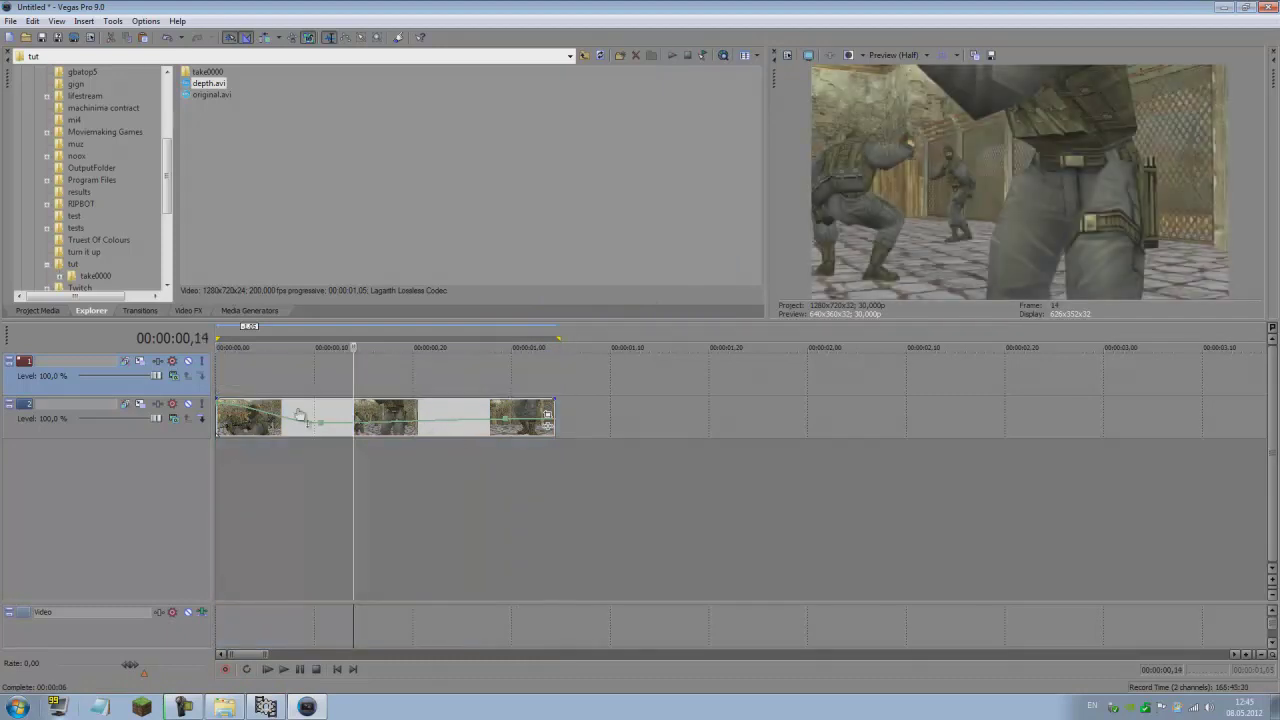
pyautogui.moveTo(561, 468); pyautogui.dragTo(216, 340)
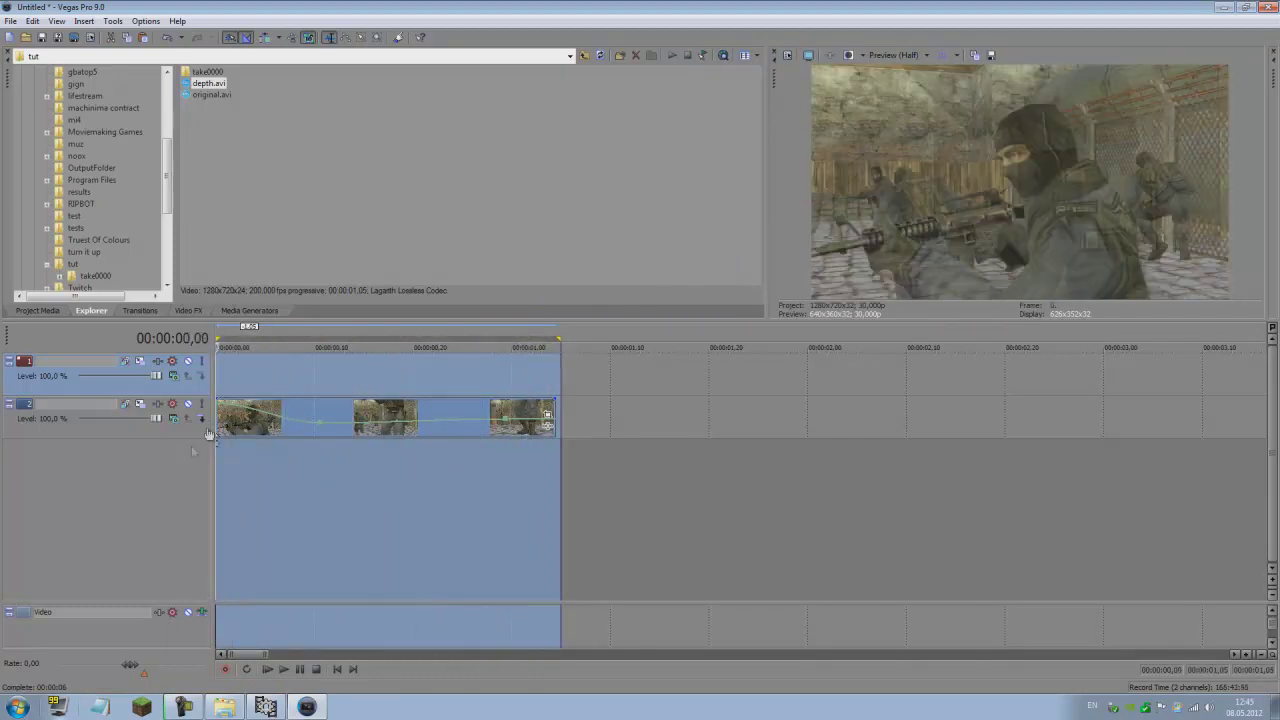
pyautogui.click(10, 20)
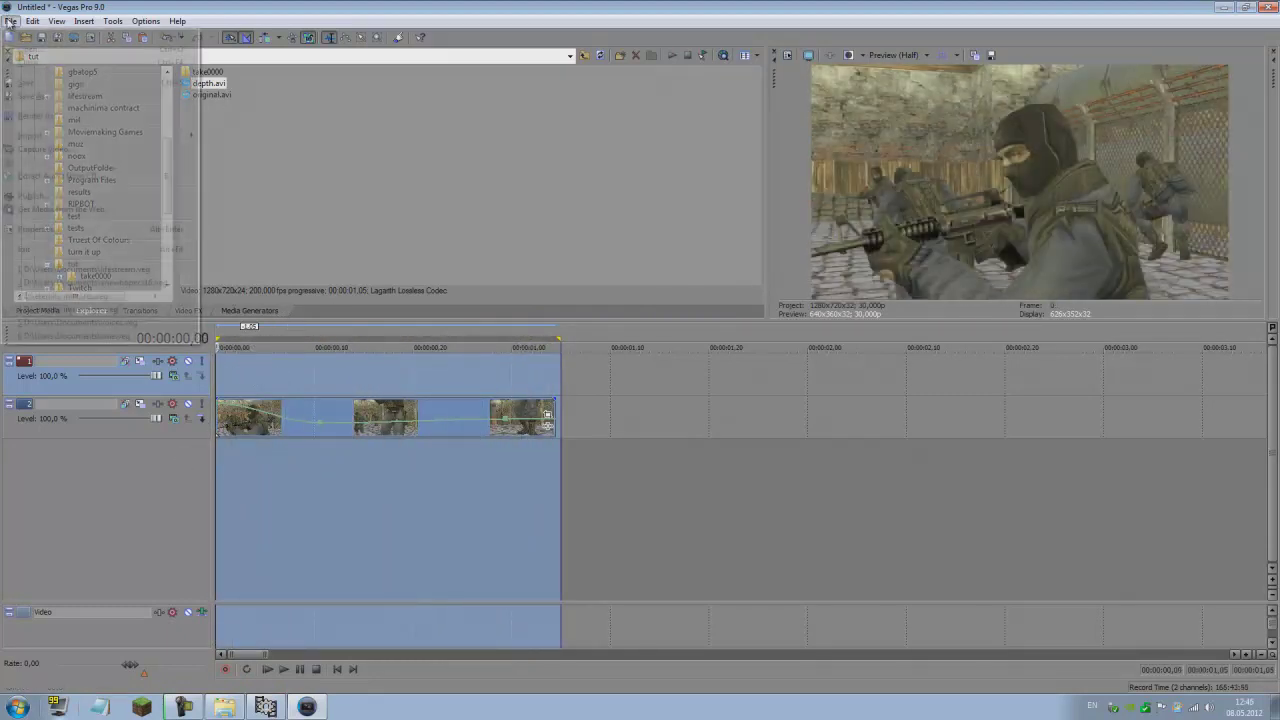
pyautogui.click(40, 117)
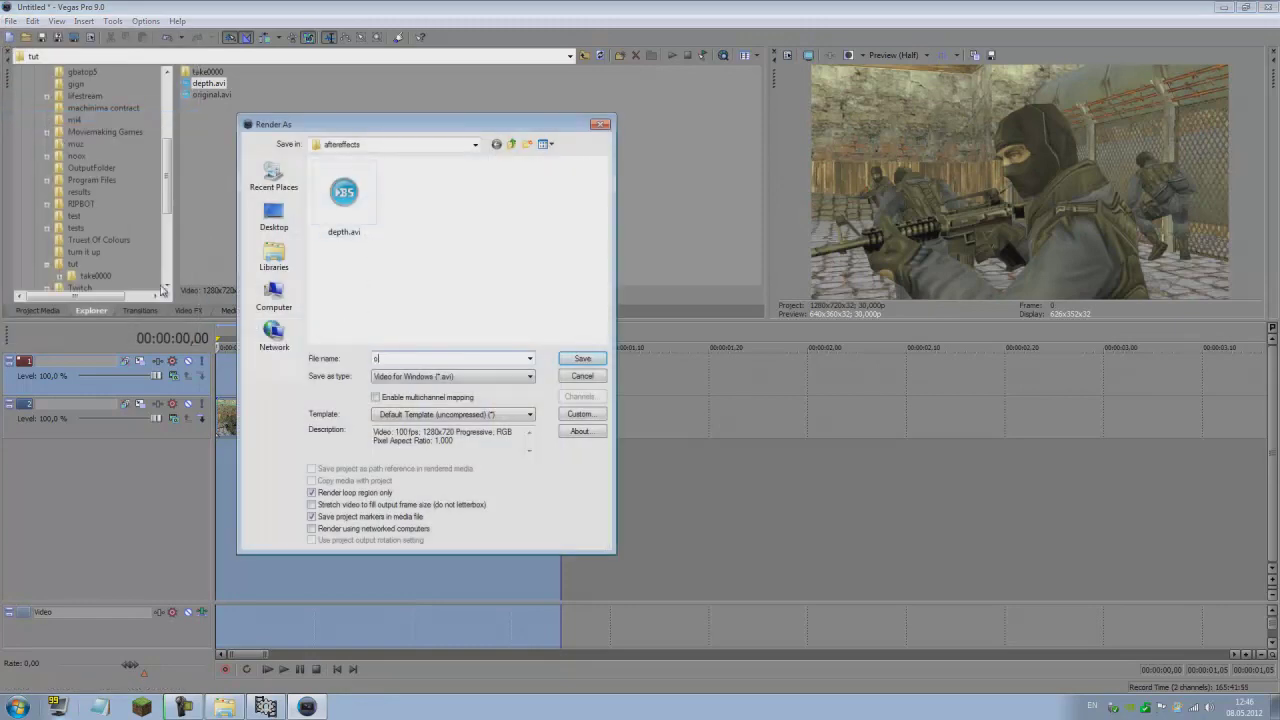
pyautogui.write('original')
pyautogui.press('Return')
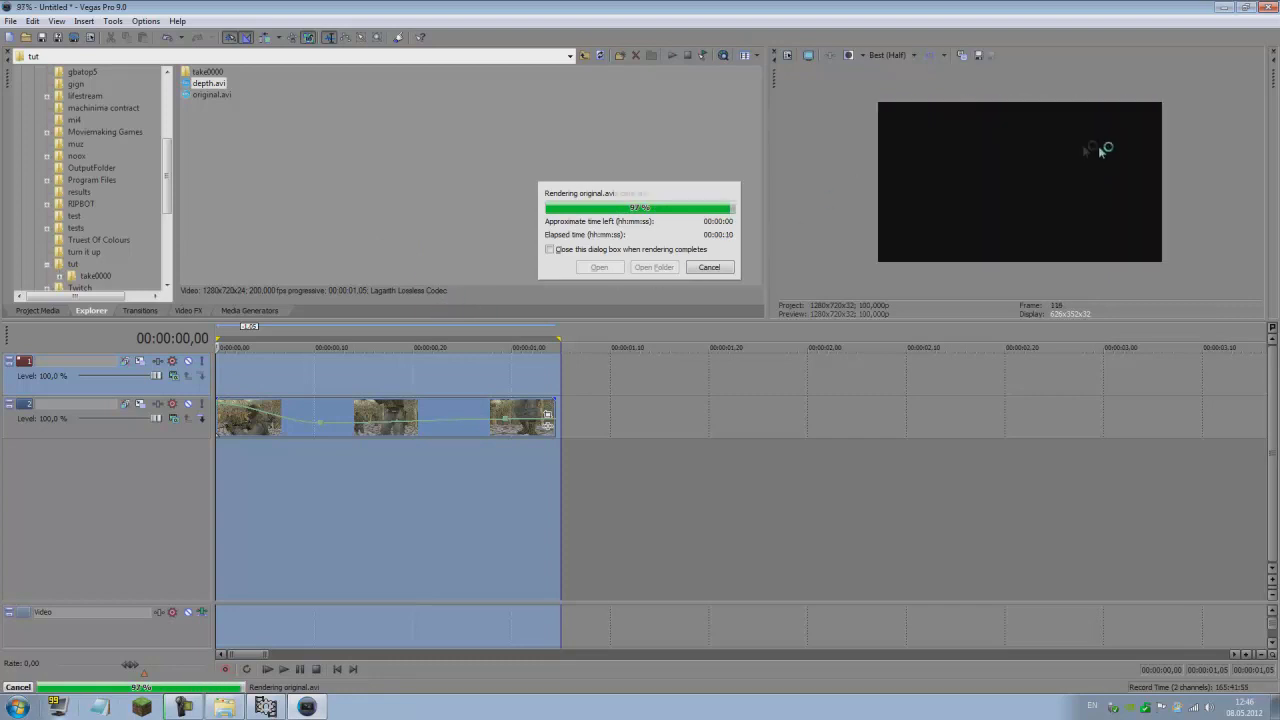
pyautogui.click(708, 268)
# Start Adobe After Effects CS5 from the Windows Start menu.
pyautogui.click(18, 706)
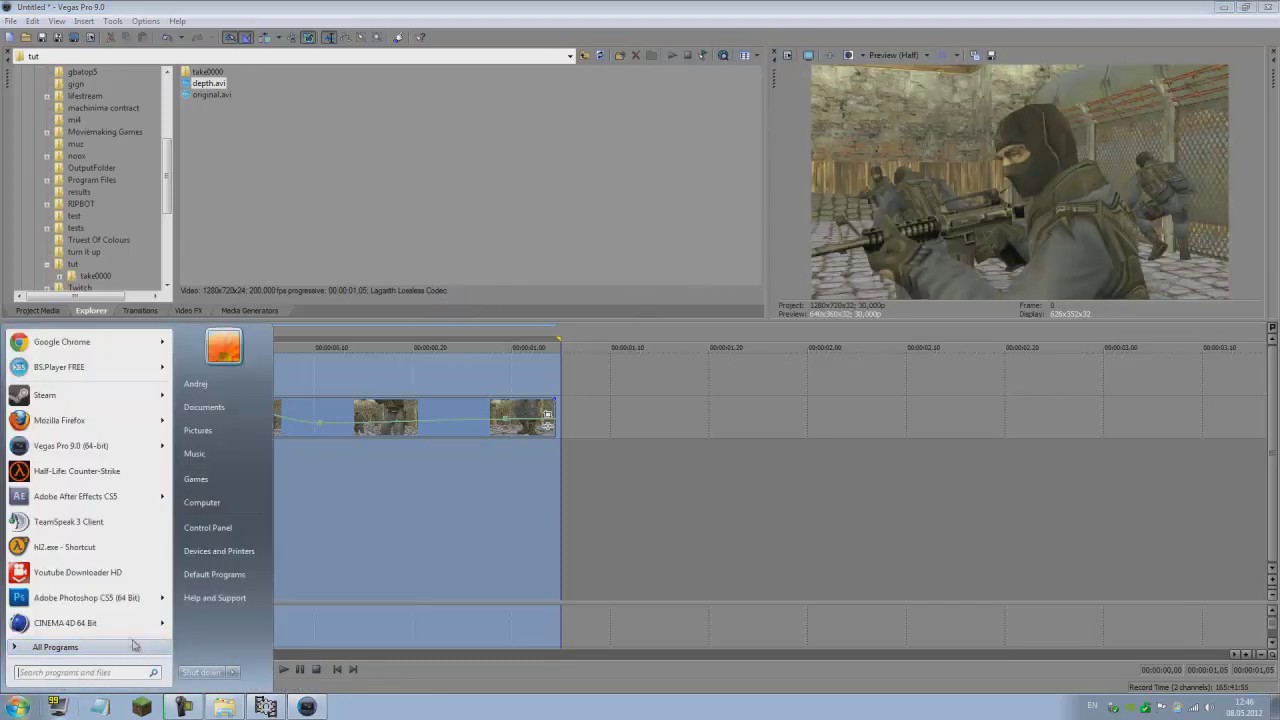
pyautogui.click(78, 504)
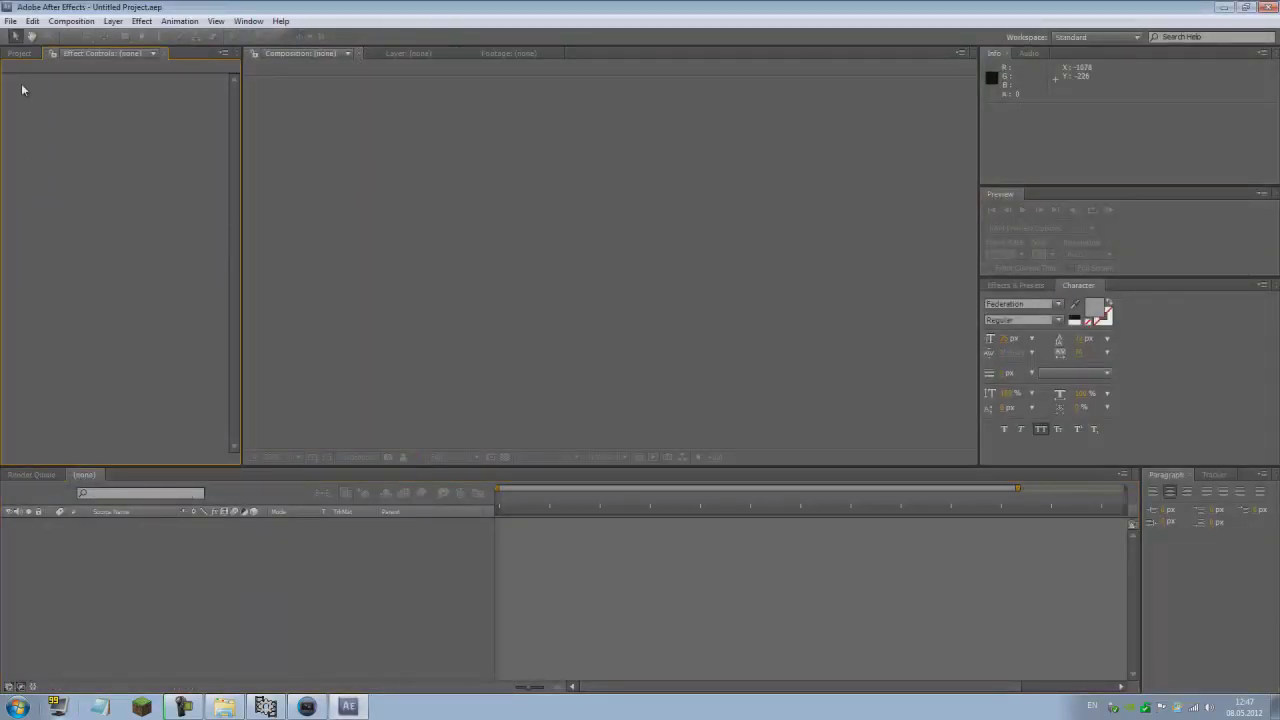
# Open the Import File dialog and browse to the tut folder on drive D.
pyautogui.rightClick(75, 217)
pyautogui.moveTo(126, 274)
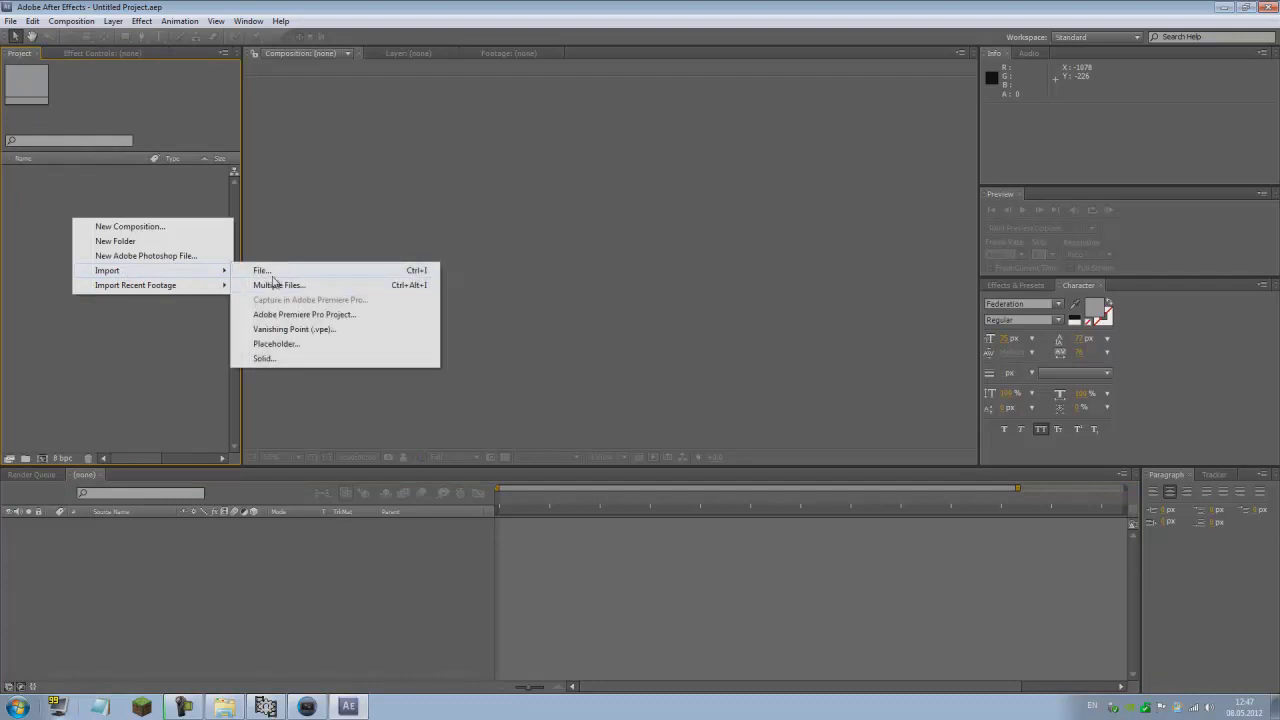
pyautogui.click(256, 268)
pyautogui.click(38, 212)
pyautogui.doubleClick(150, 128)
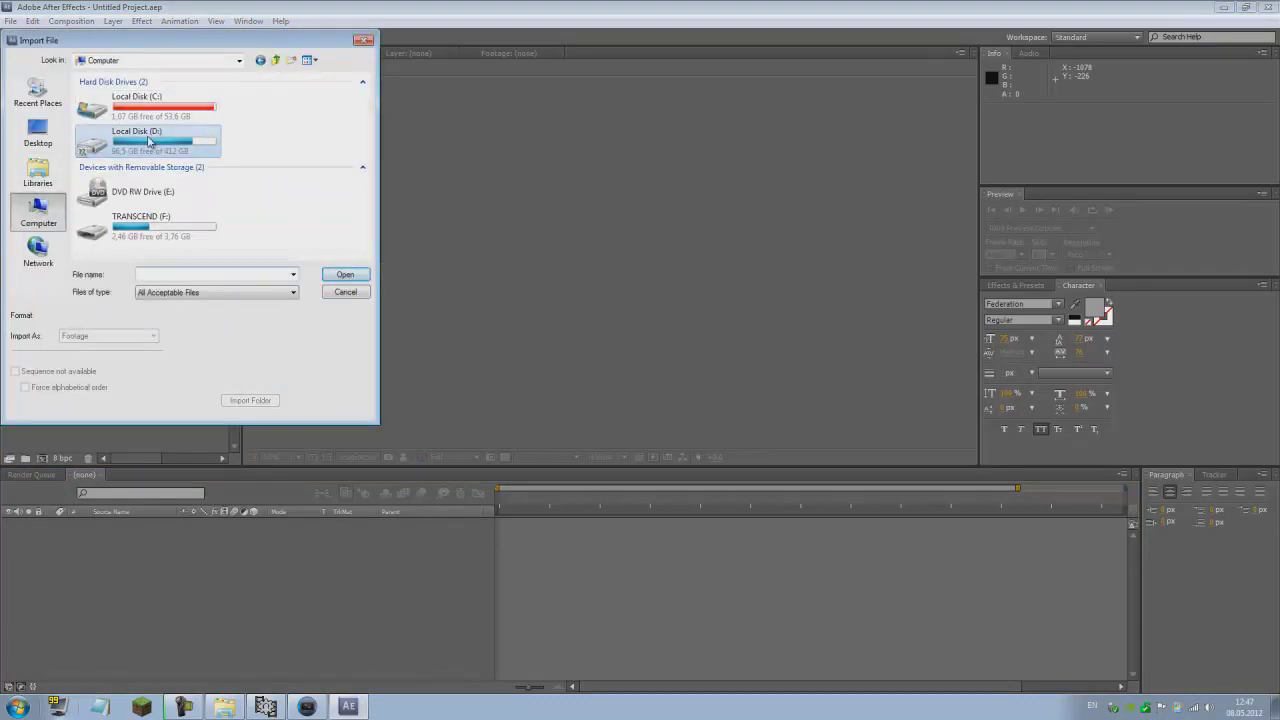
pyautogui.scroll(-4, 146, 200)
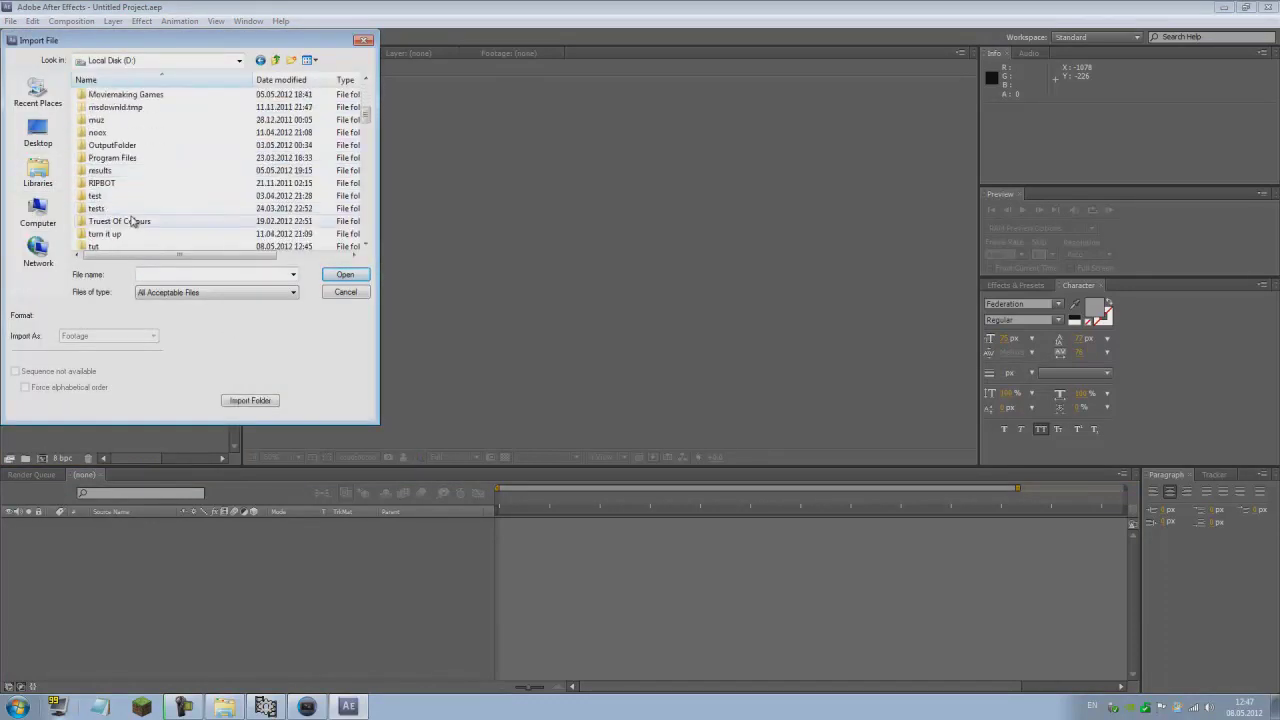
pyautogui.click(106, 247)
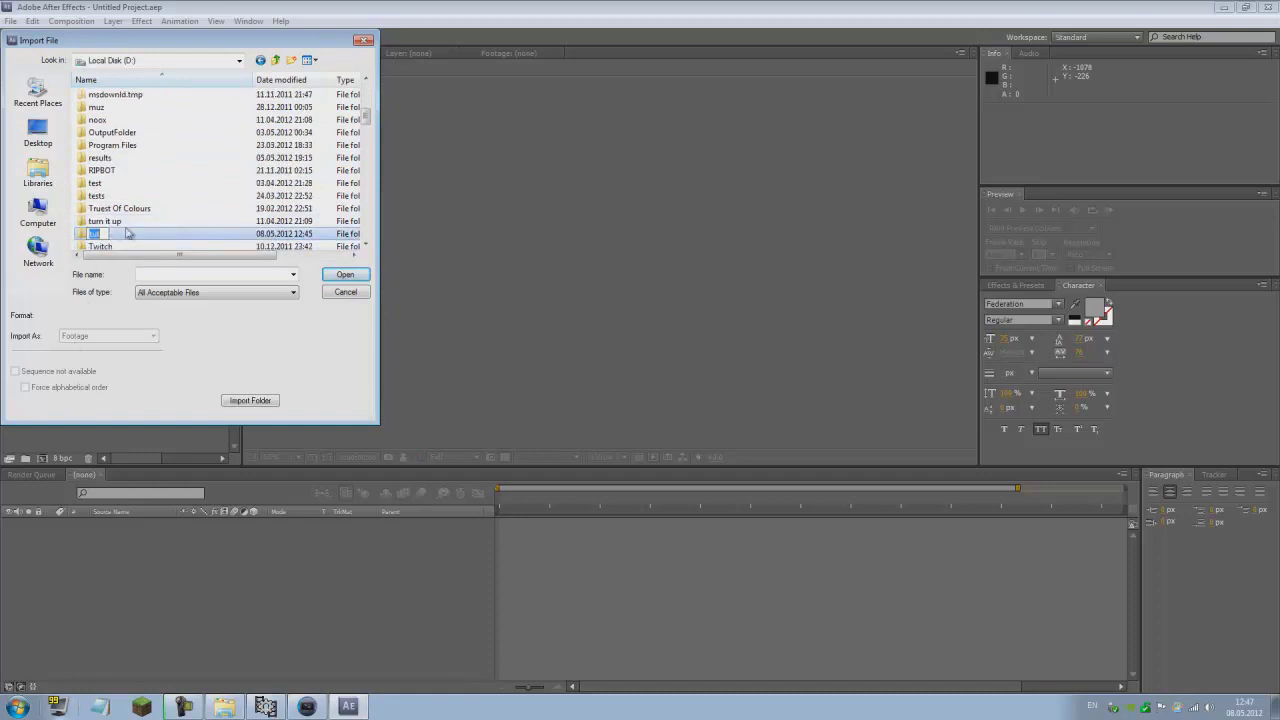
pyautogui.doubleClick(137, 234)
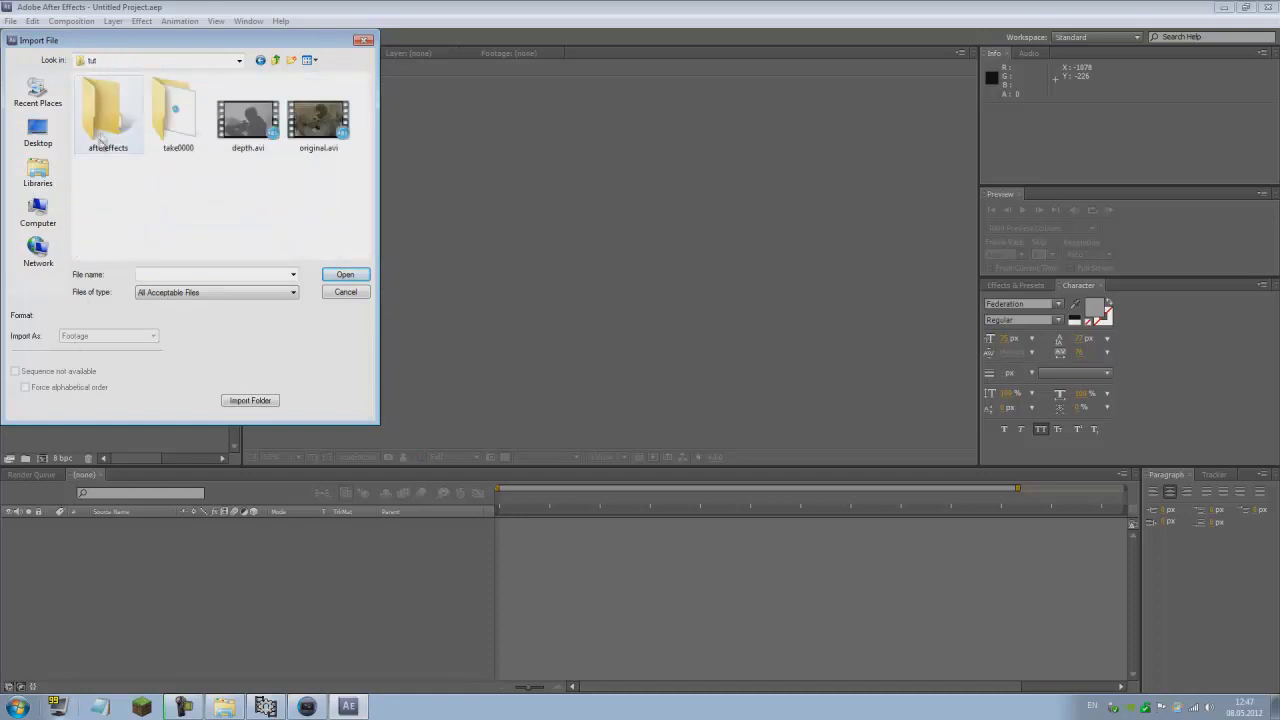
# Import depth.avi and original.avi together into the project.
pyautogui.click(106, 125)
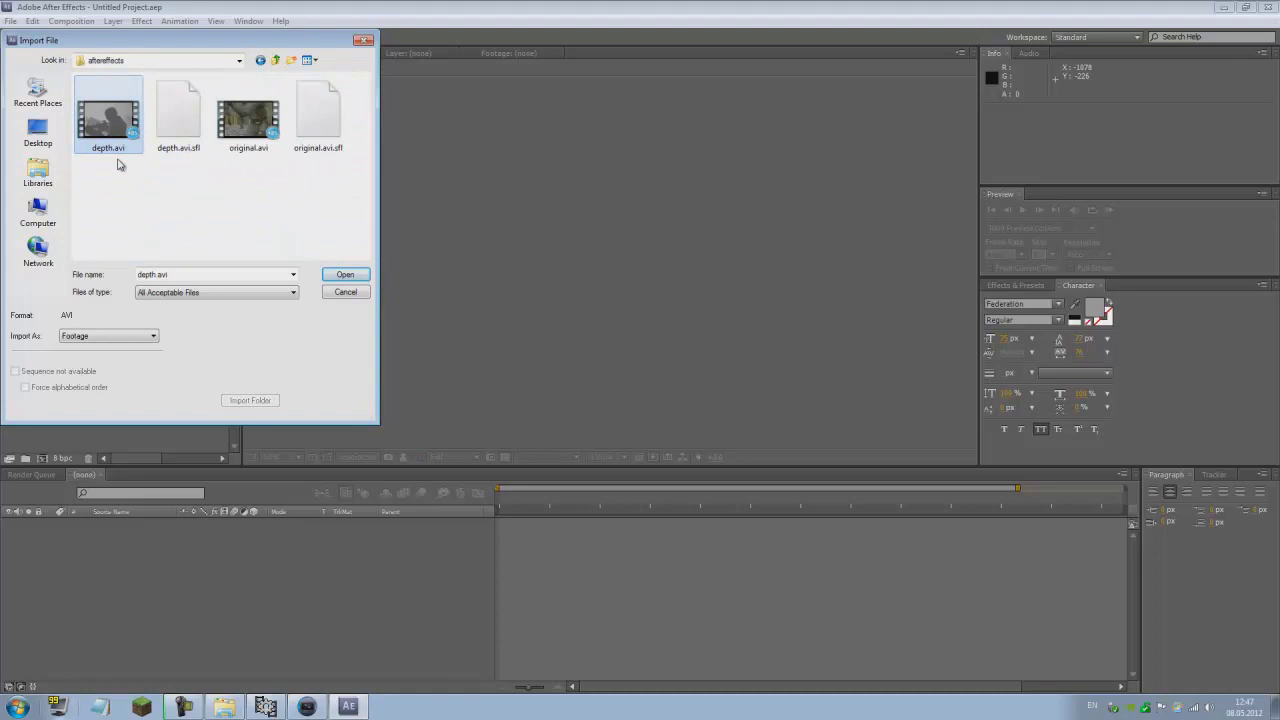
pyautogui.click(244, 138)
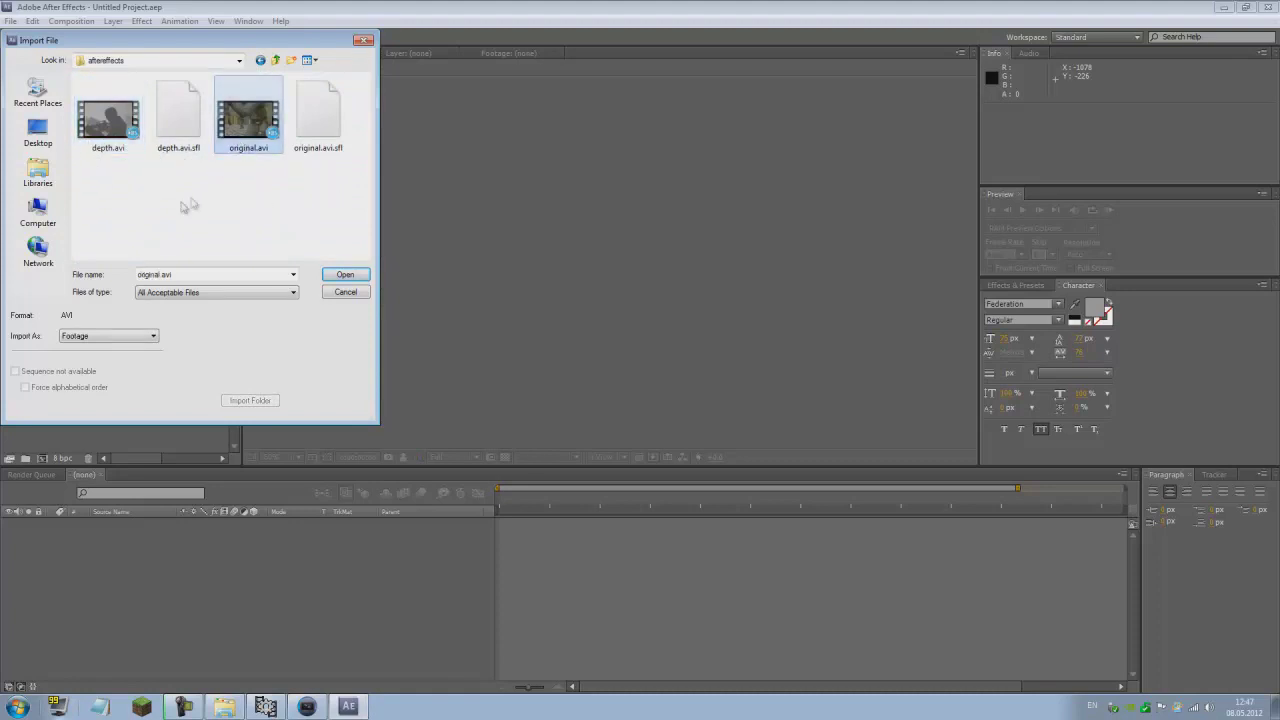
pyautogui.keyDown('ctrl'); pyautogui.click(108, 118); pyautogui.keyUp('ctrl')
pyautogui.click(345, 274)
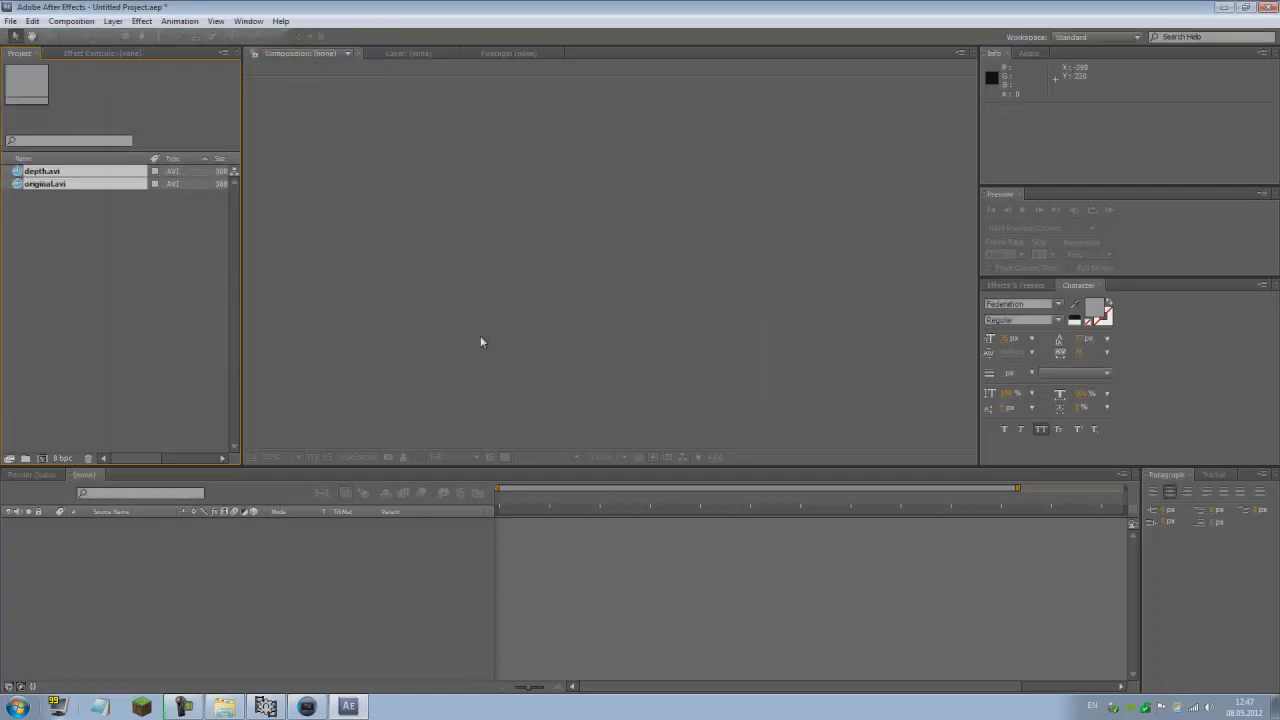
# Create a single composition named original from depth.avi and original.avi.
pyautogui.click(102, 246)
pyautogui.click(113, 184)
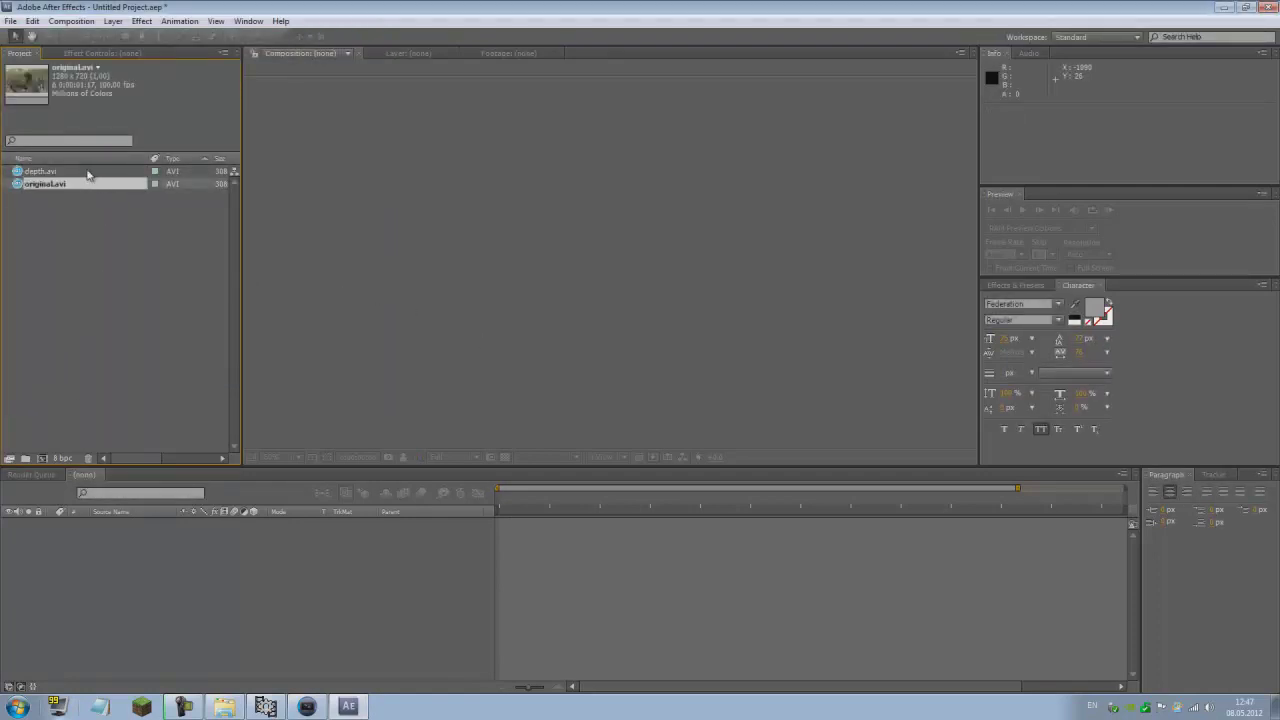
pyautogui.keyDown('shift'); pyautogui.click(100, 171); pyautogui.keyUp('shift')
pyautogui.moveTo(103, 186); pyautogui.dragTo(234, 601)
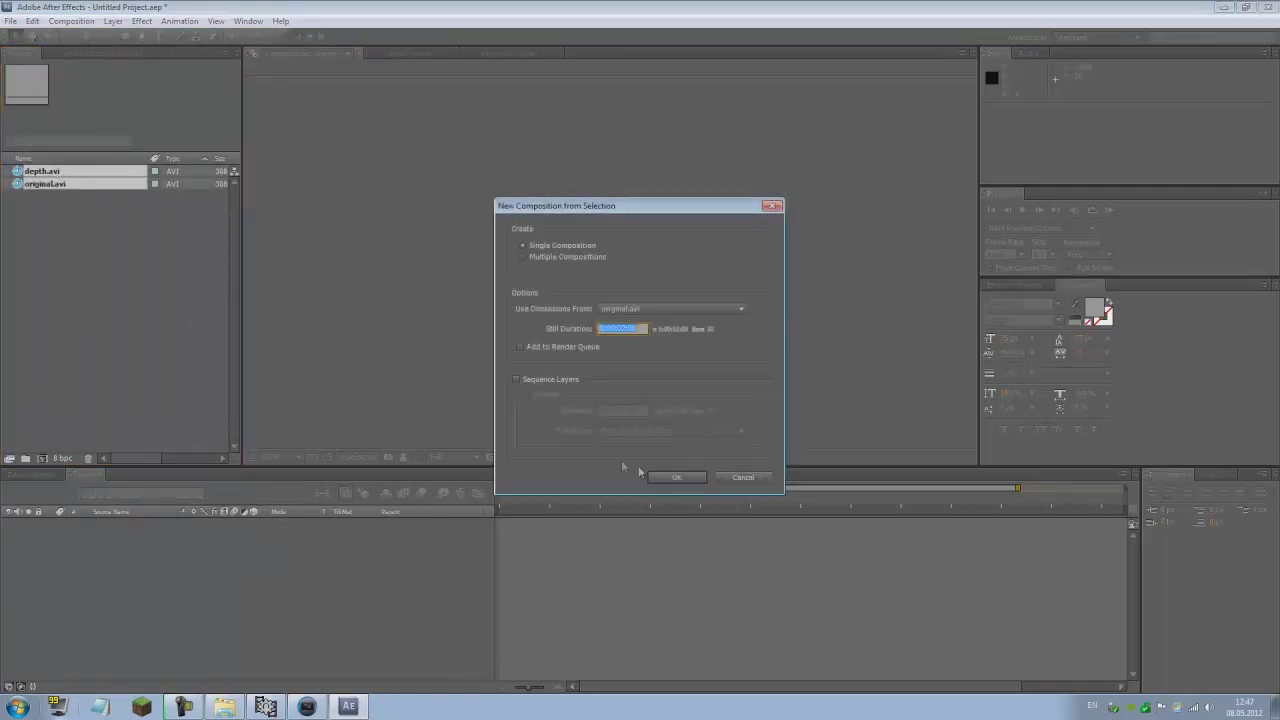
pyautogui.click(672, 474)
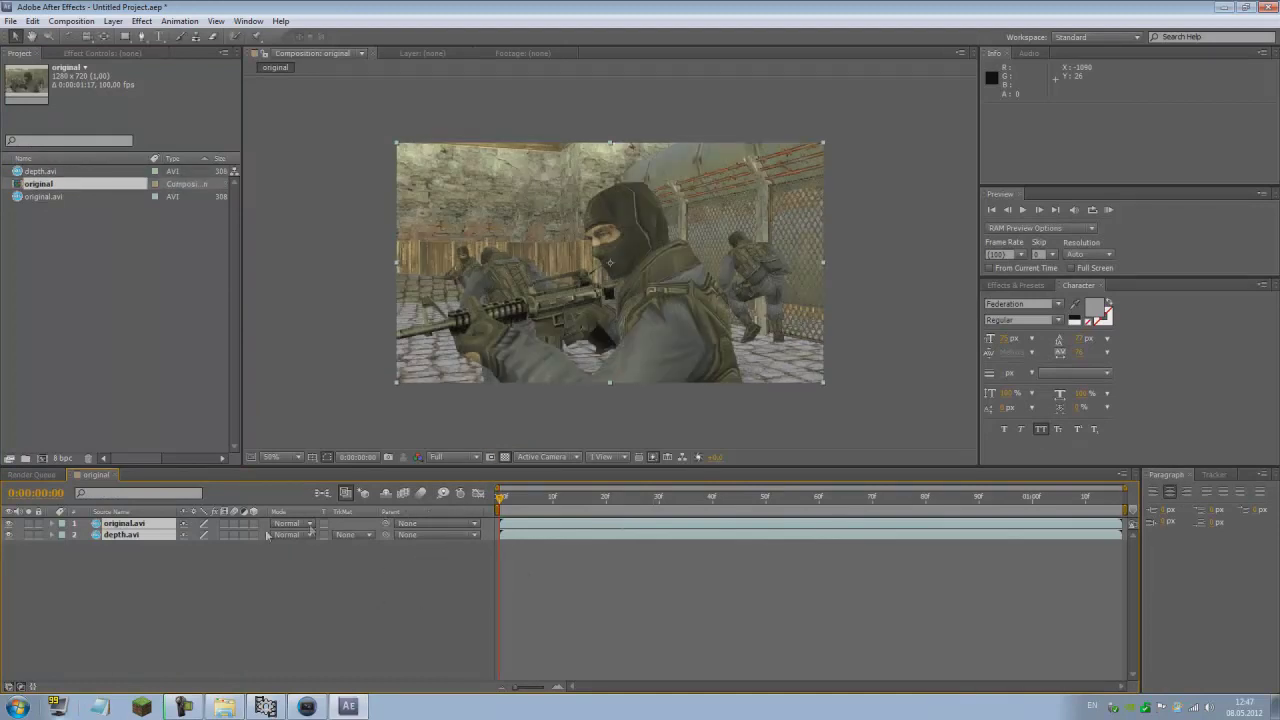
# Move original.avi below depth.avi in the layer stack and select the depth.avi layer.
pyautogui.click(153, 575)
pyautogui.moveTo(120, 523); pyautogui.dragTo(172, 550)
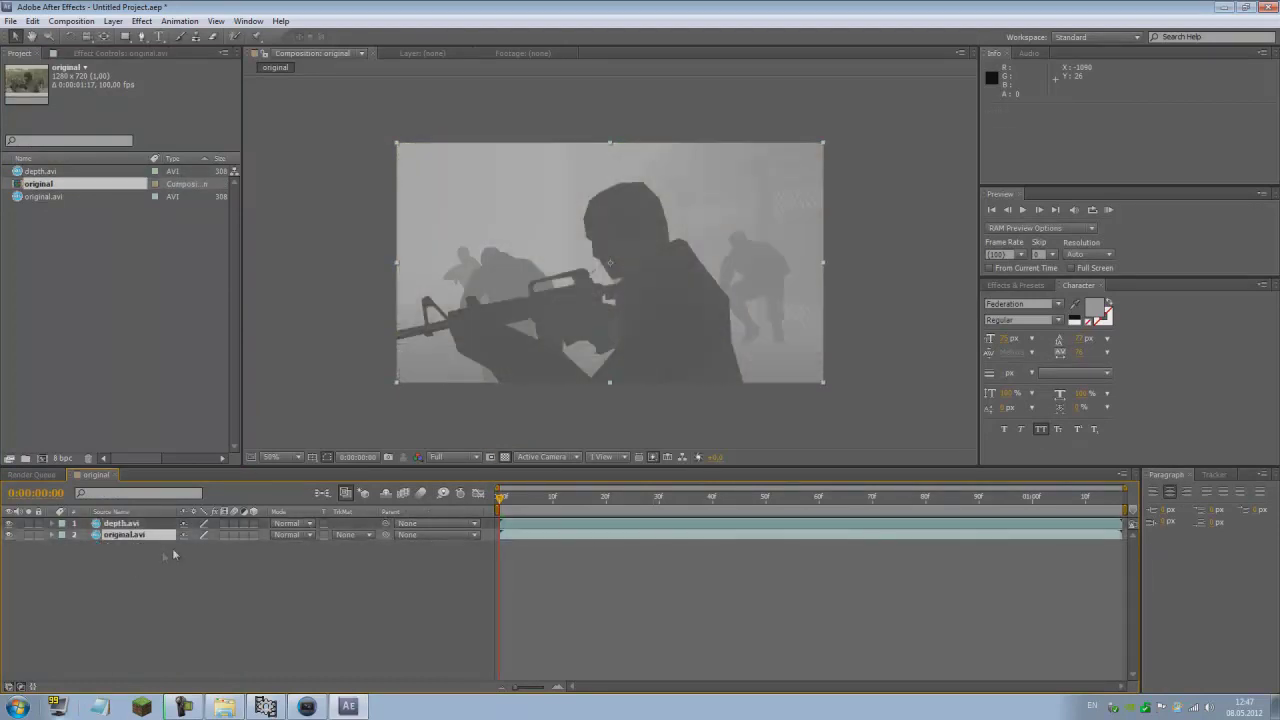
pyautogui.moveTo(501, 500); pyautogui.dragTo(745, 498)
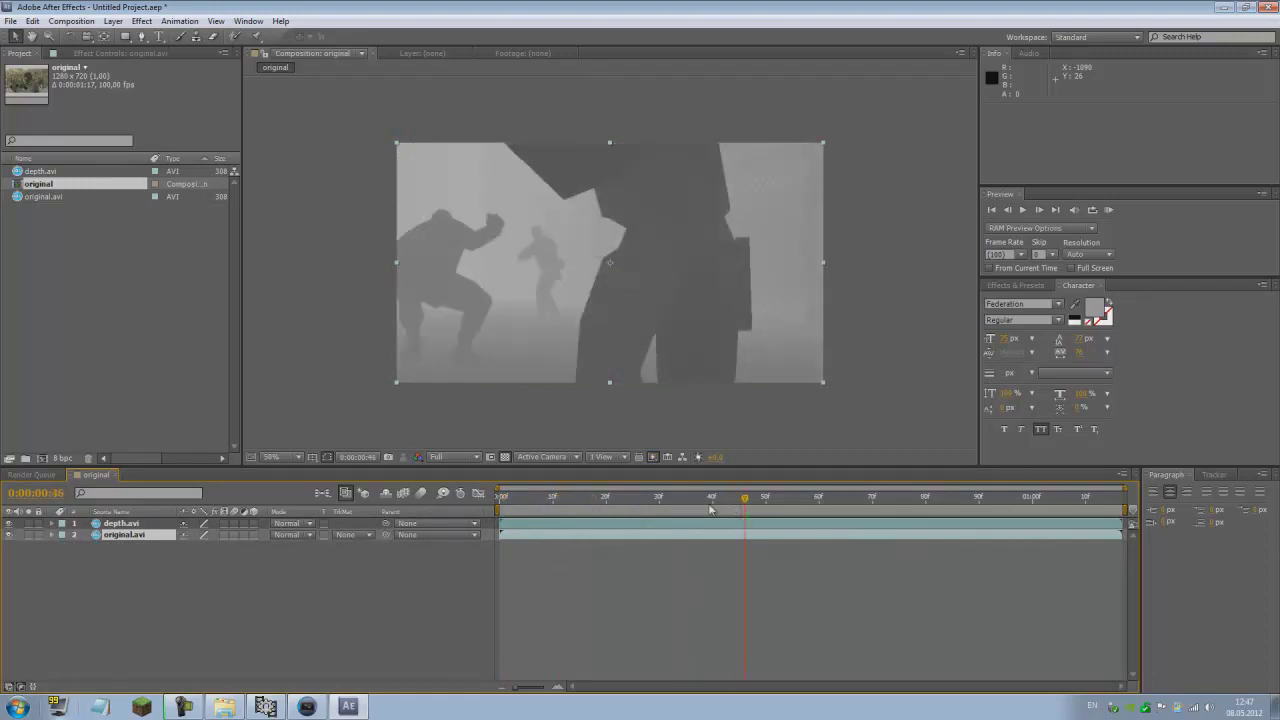
pyautogui.click(125, 523)
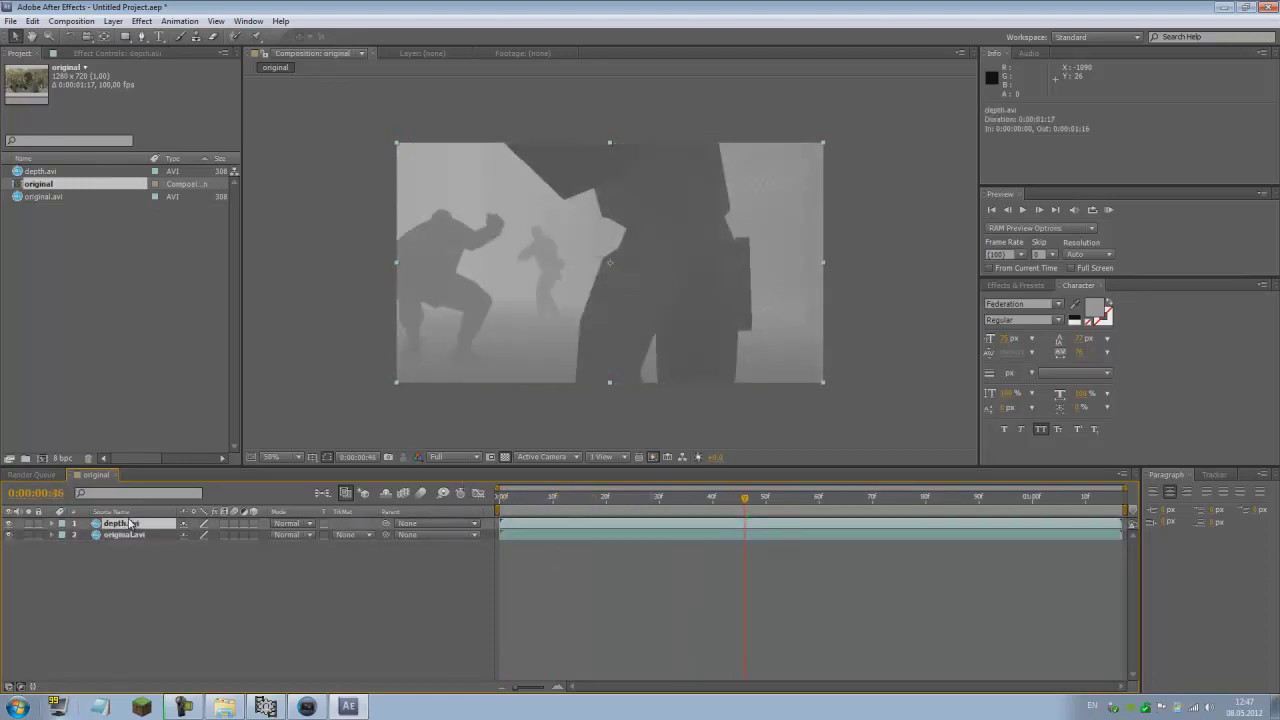
pyautogui.click(141, 22)
# Apply Levels to depth.avi with Input Black about 94 and Input White about 170.
pyautogui.moveTo(295, 146)
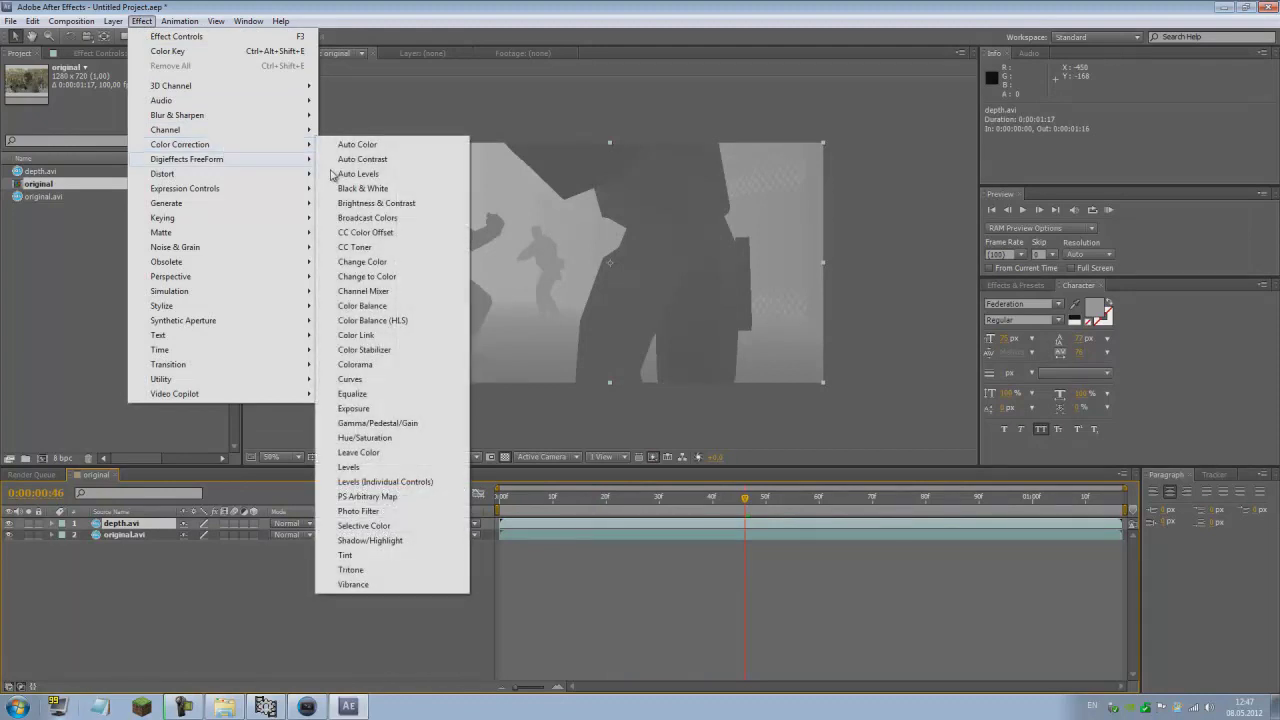
pyautogui.click(349, 467)
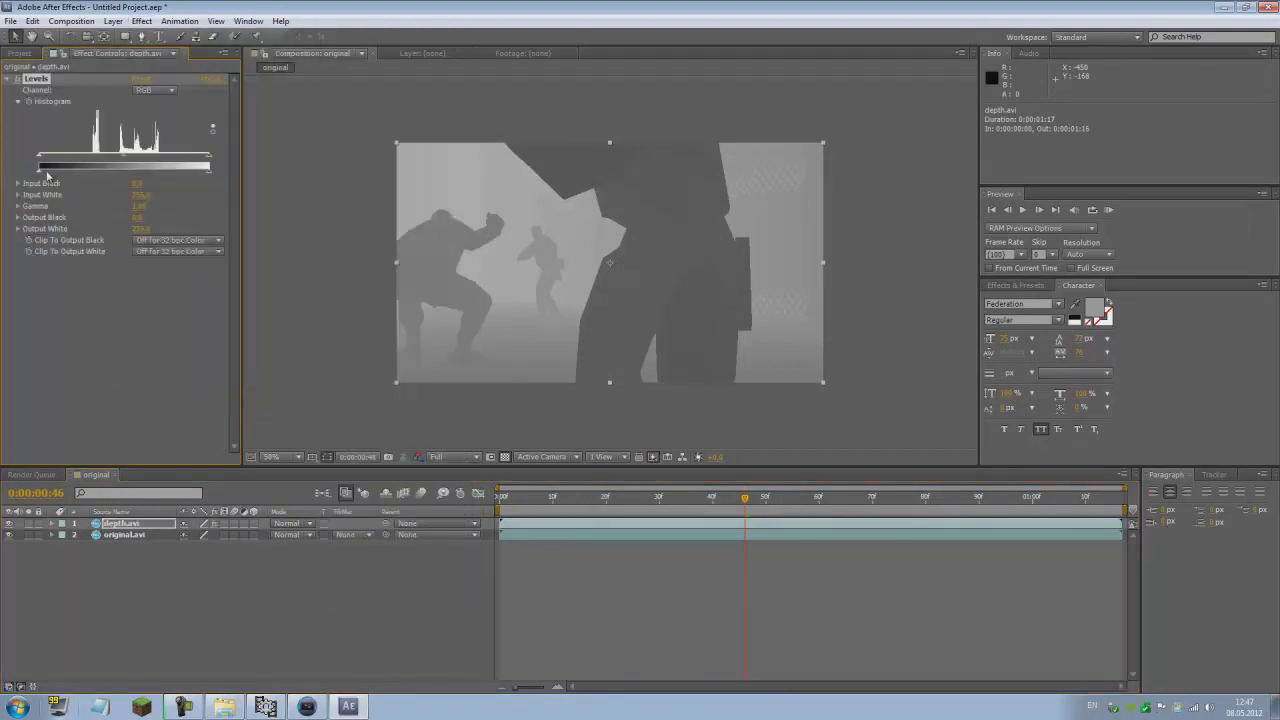
pyautogui.moveTo(40, 160); pyautogui.dragTo(86, 156)
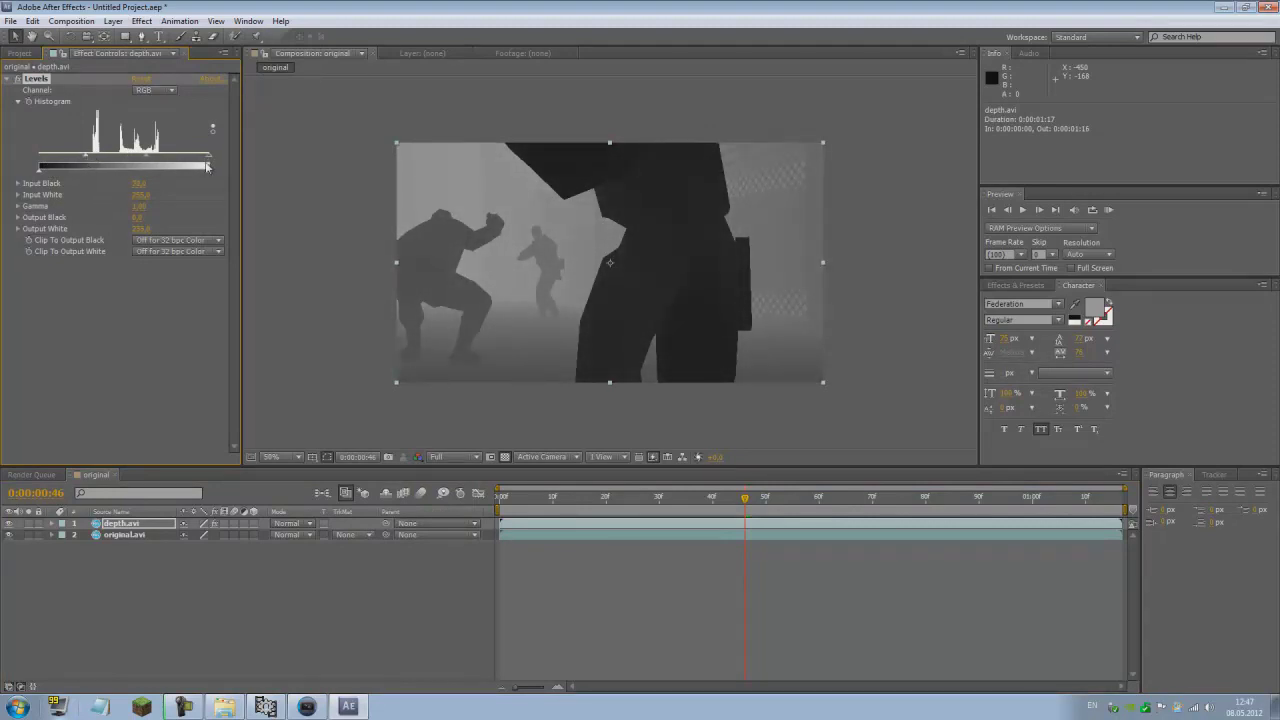
pyautogui.moveTo(210, 160); pyautogui.dragTo(153, 163)
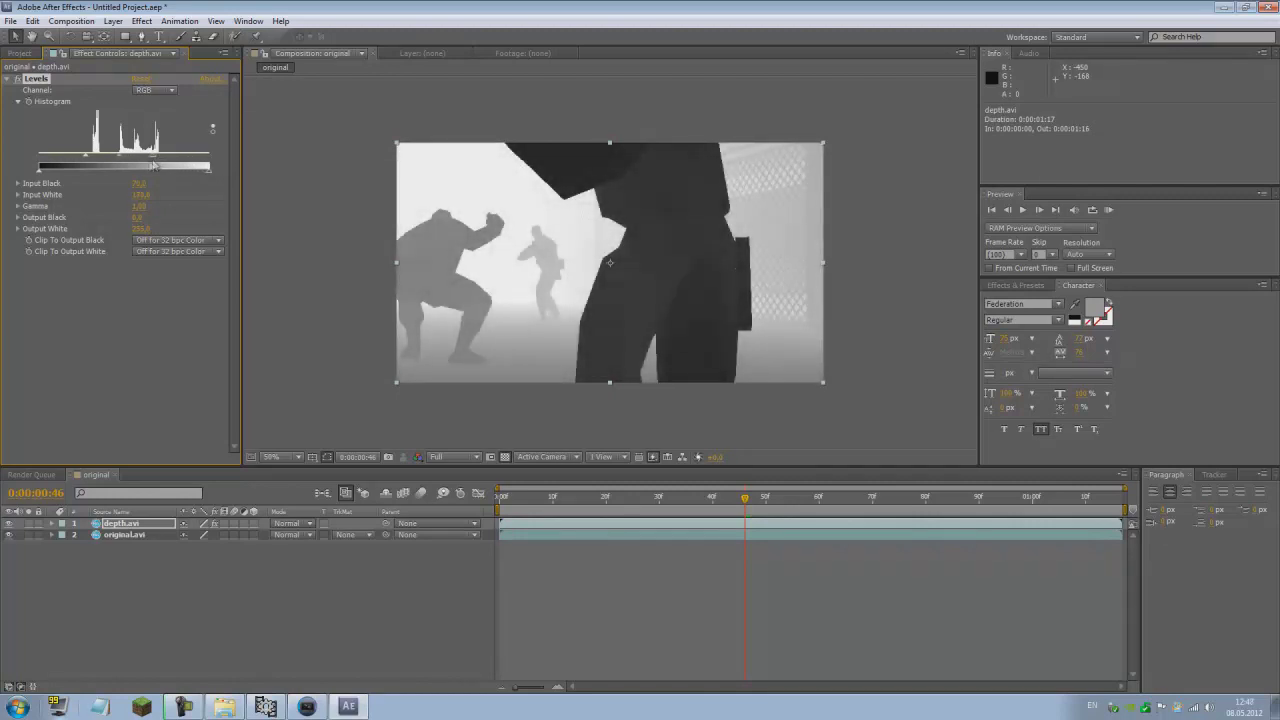
pyautogui.moveTo(96, 160); pyautogui.dragTo(100, 157)
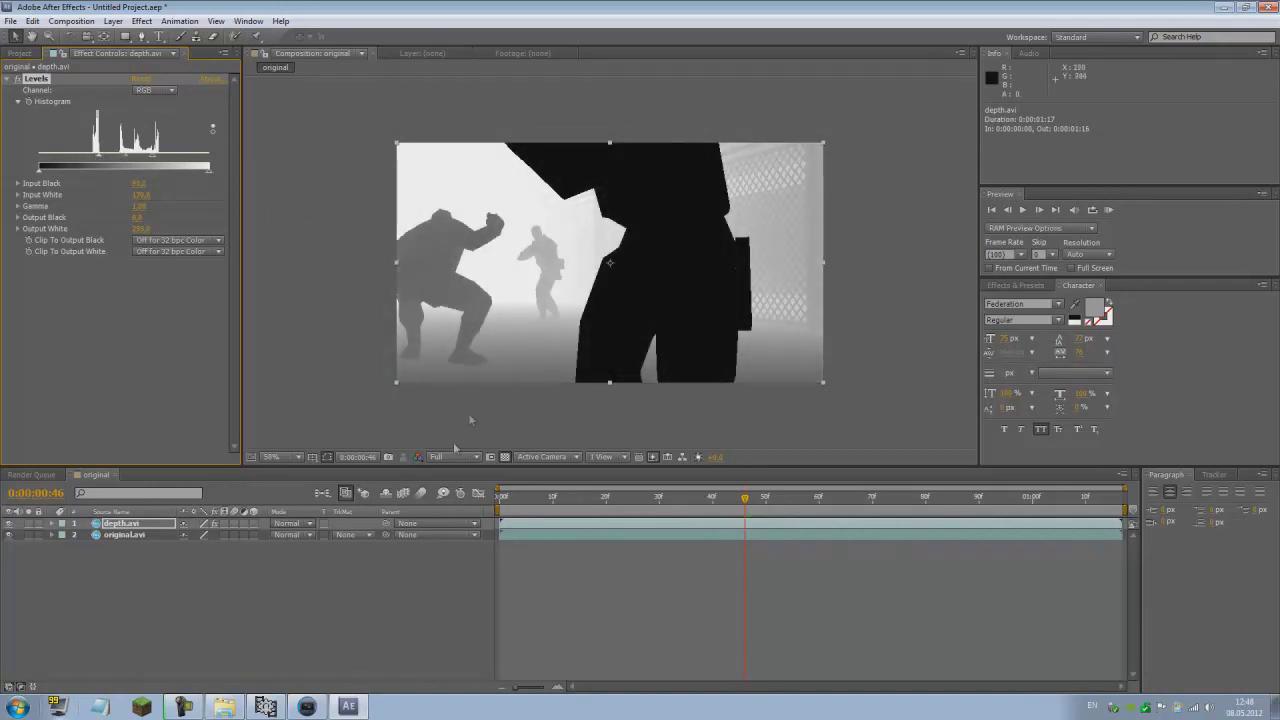
pyautogui.click(117, 533)
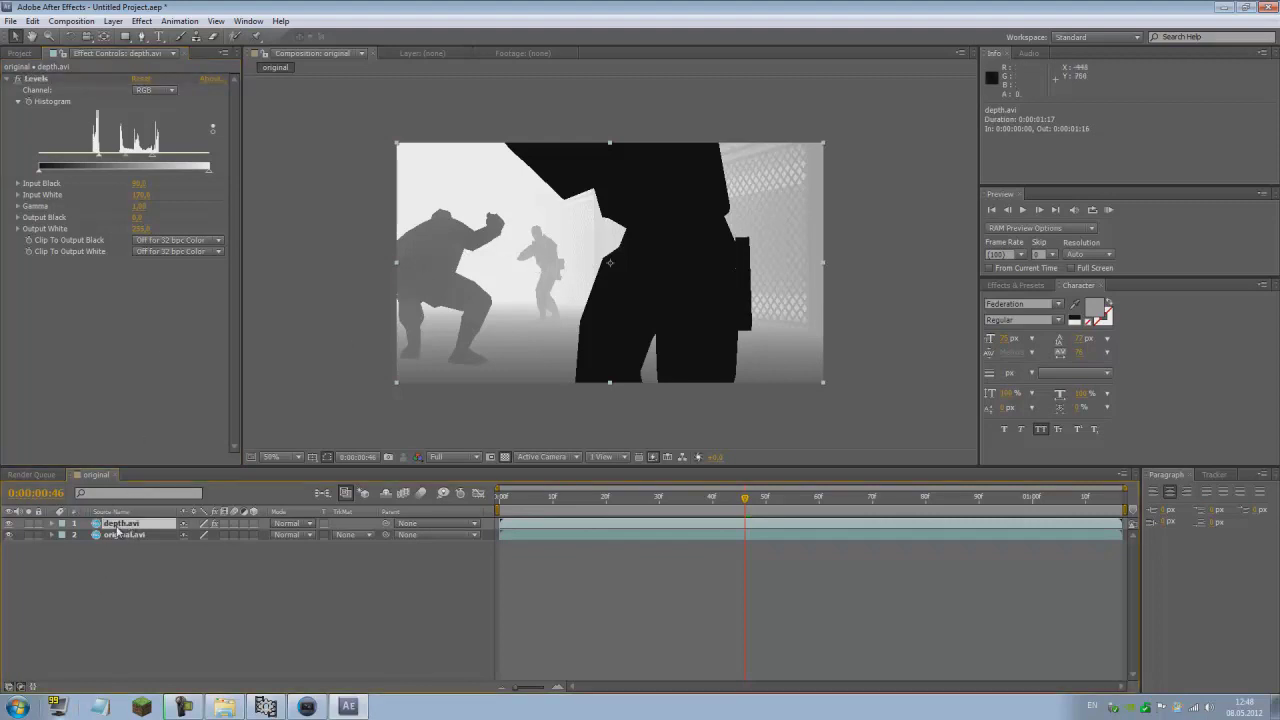
pyautogui.click(61, 22)
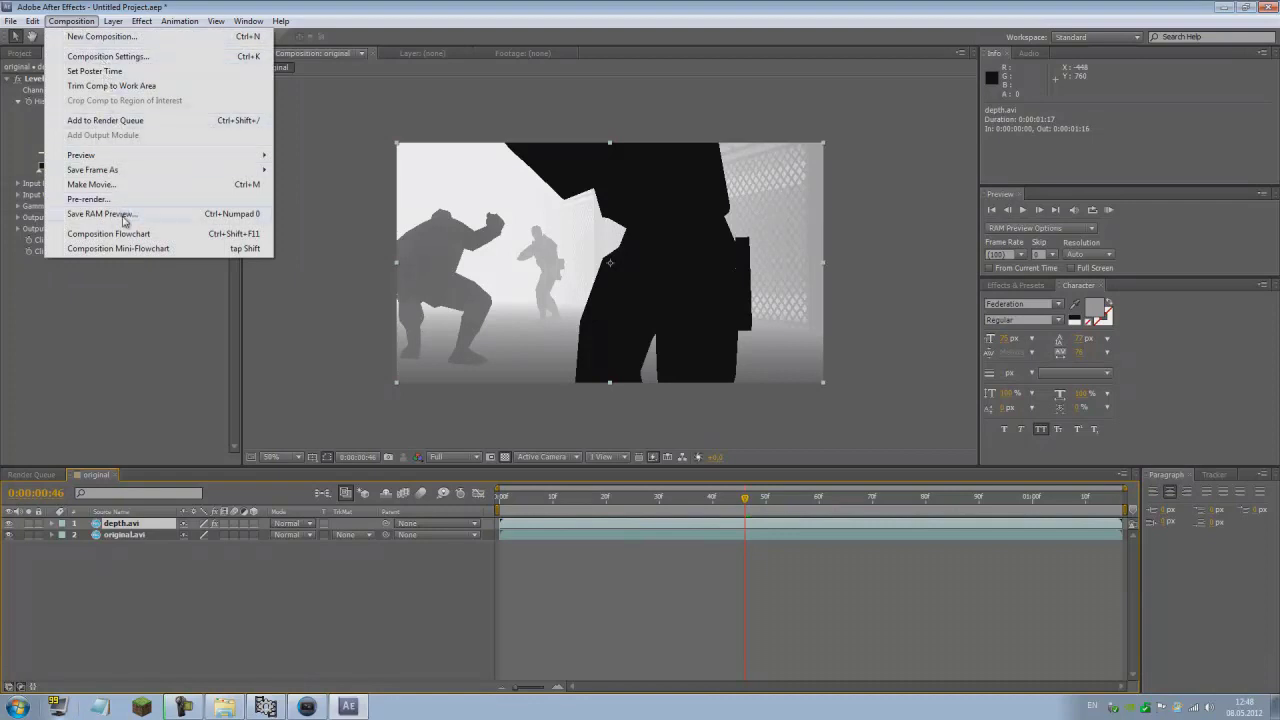
# Pre-compose depth.avi into depth.avi Comp 1, moving all attributes, then return to the original comp.
pyautogui.click(133, 492)
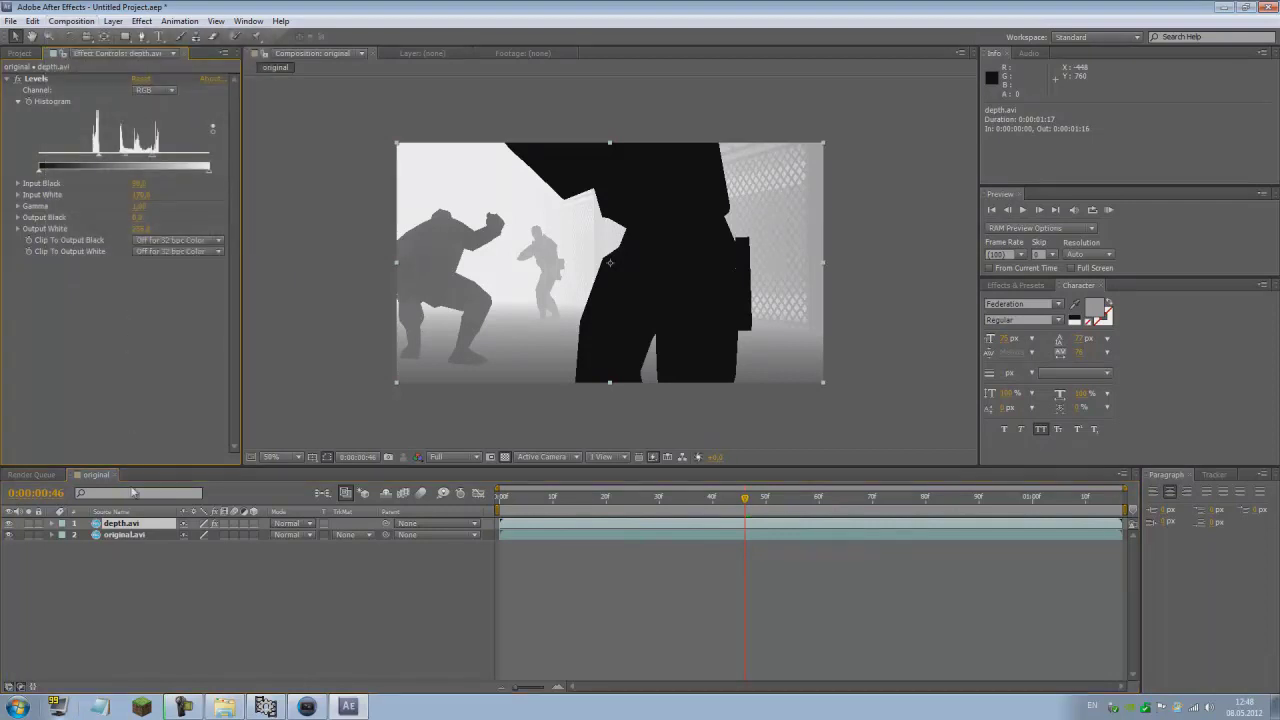
pyautogui.click(74, 24)
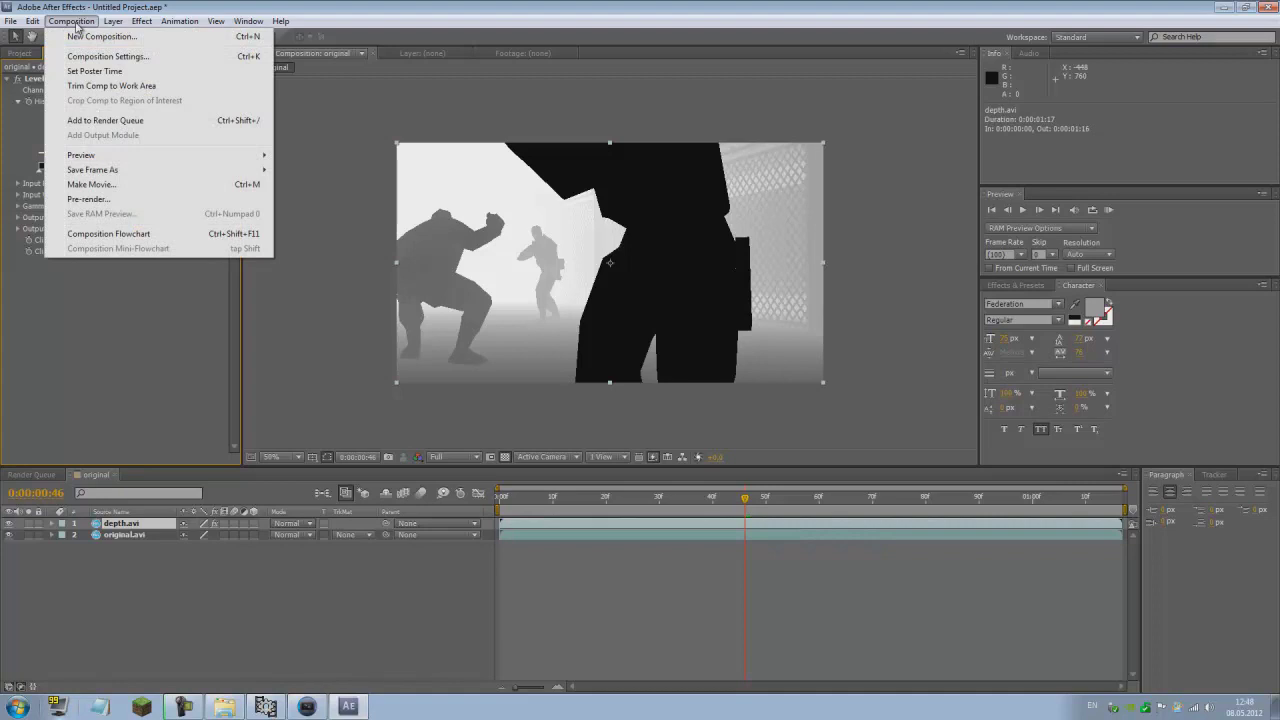
pyautogui.click(118, 523)
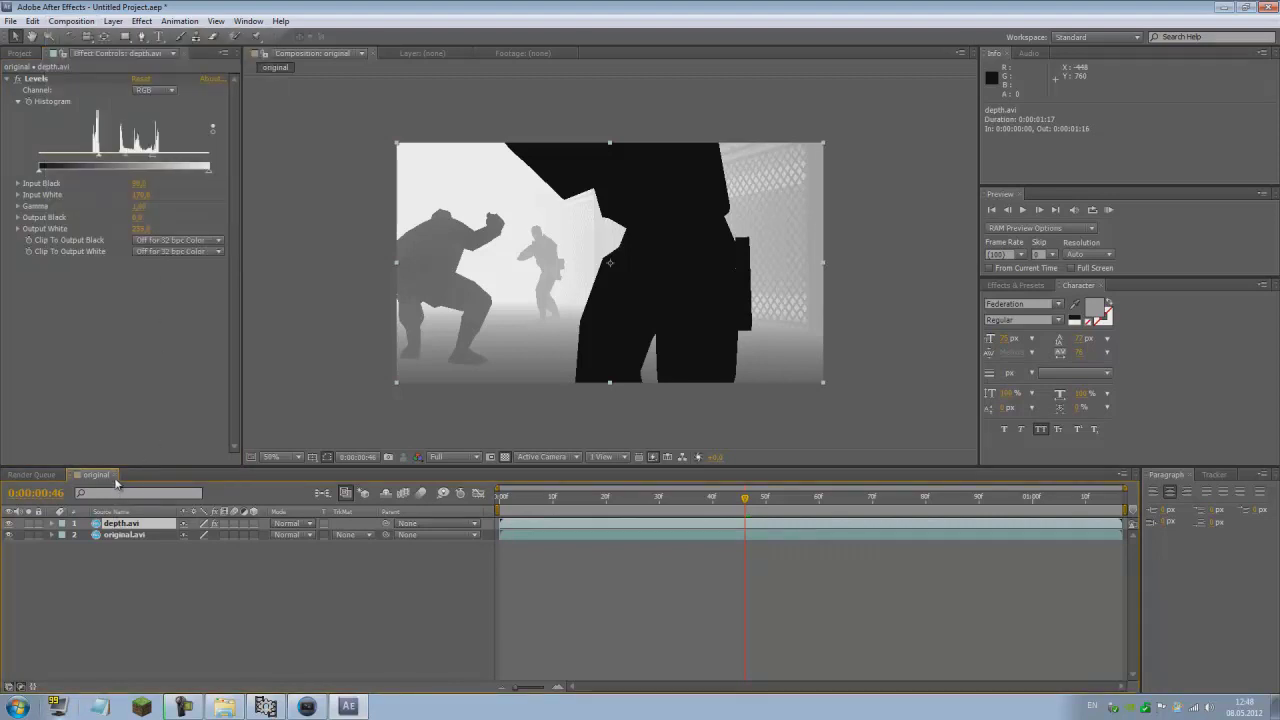
pyautogui.hotkey('ctrl', 'shift', 'c')
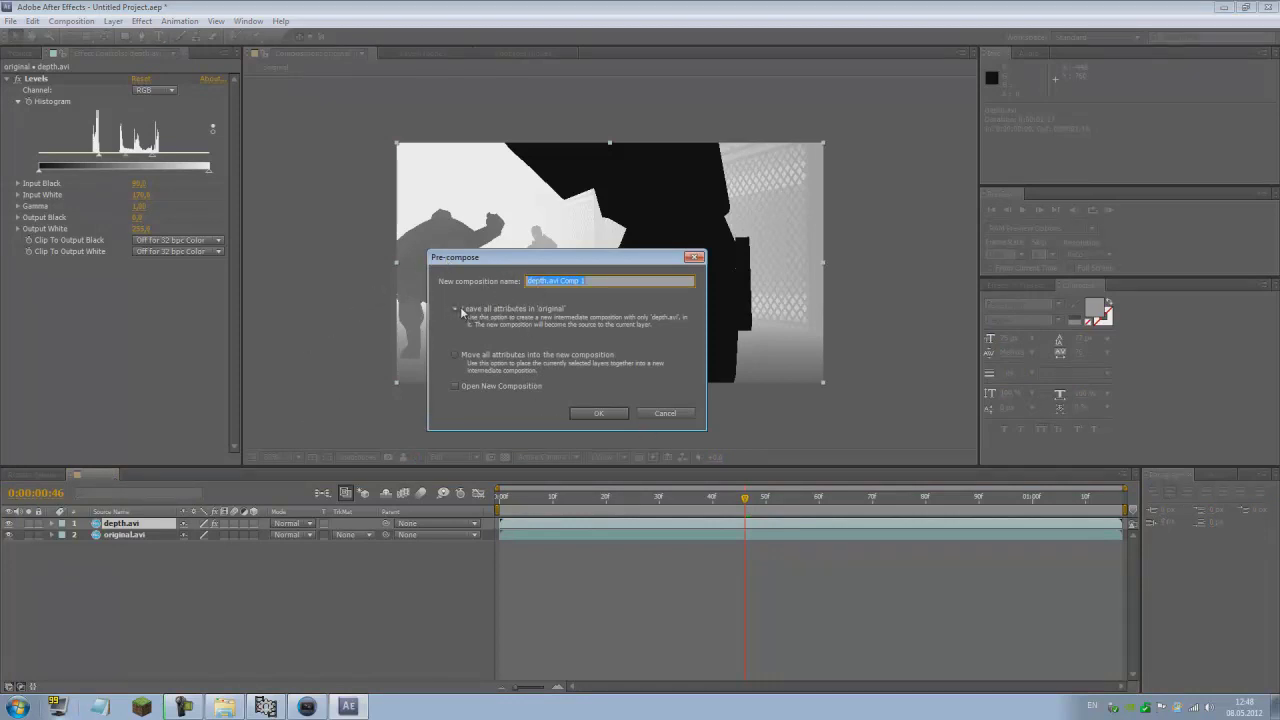
pyautogui.click(494, 313)
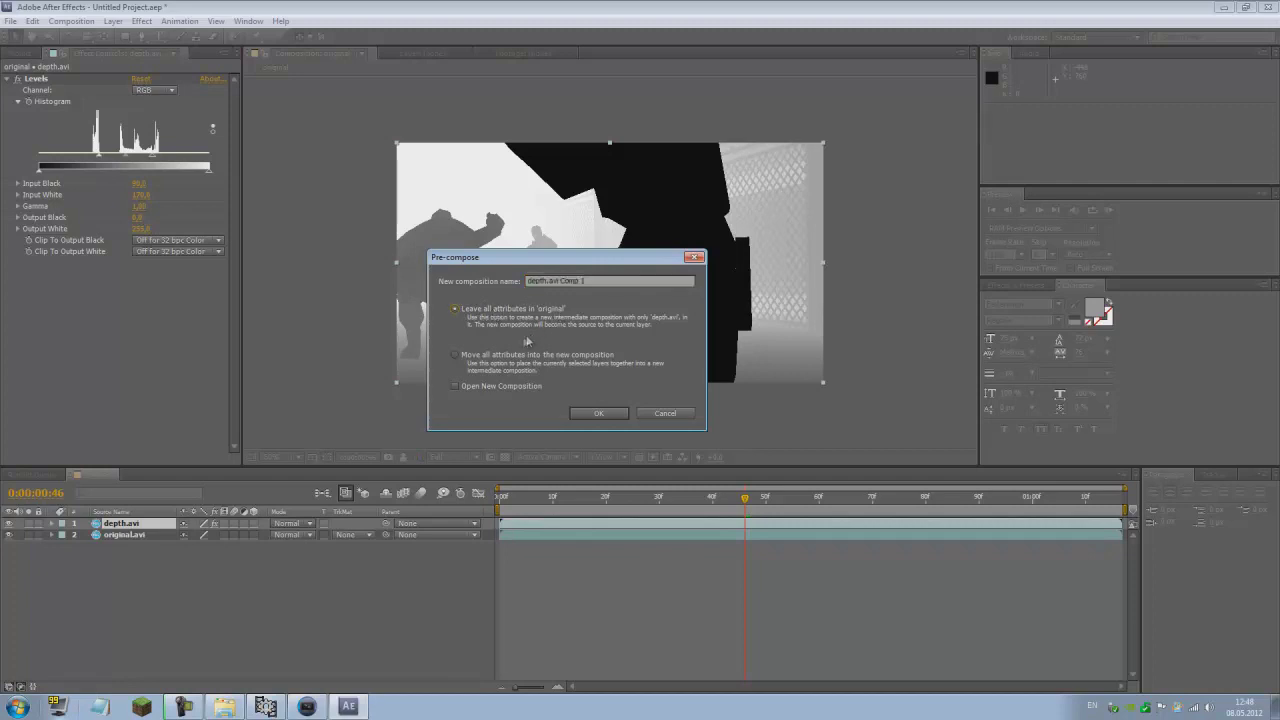
pyautogui.click(472, 357)
pyautogui.click(590, 412)
pyautogui.doubleClick(160, 523)
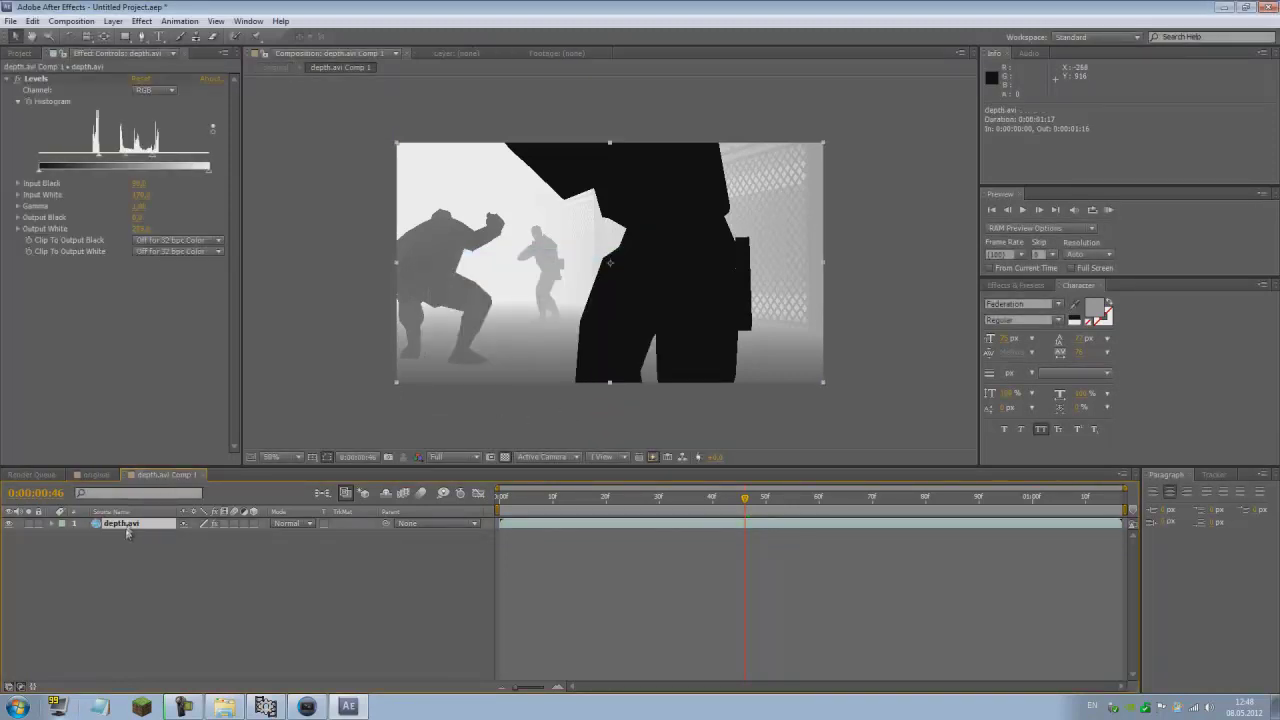
pyautogui.click(98, 476)
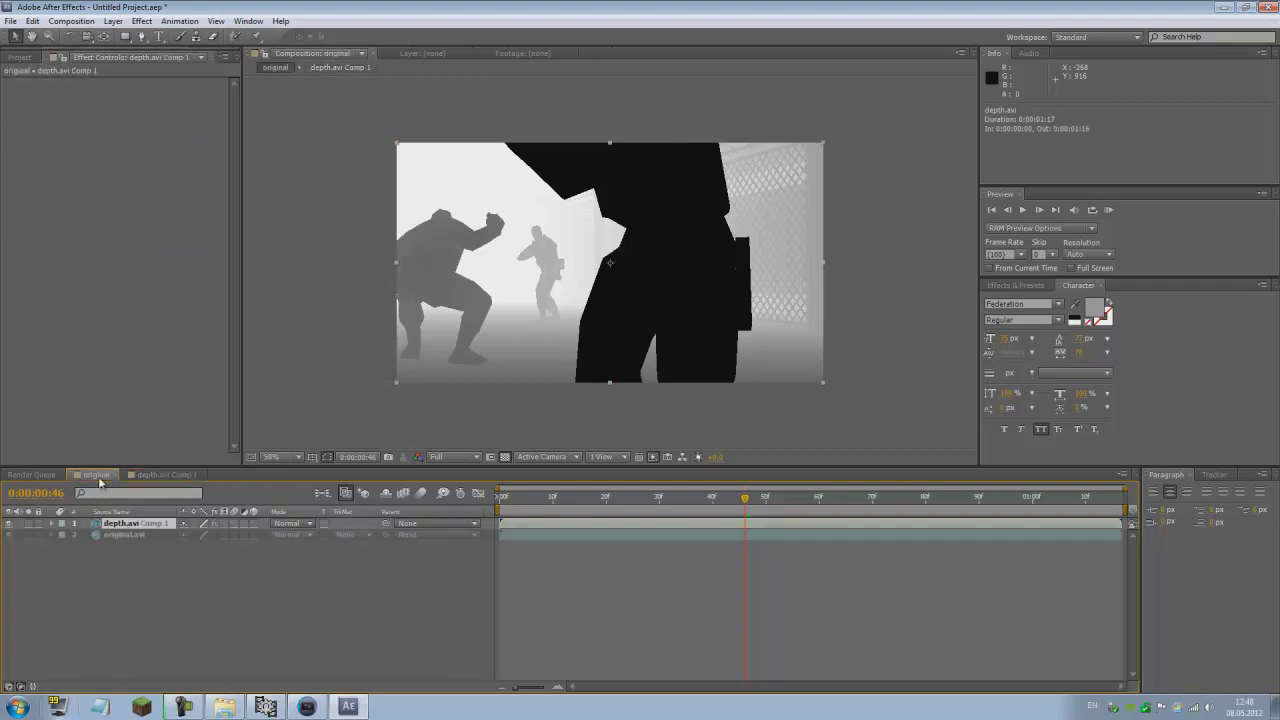
# Apply Lens Blur to original.avi, using depth.avi Comp 1 as the Depth Map Layer.
pyautogui.click(135, 534)
pyautogui.keyDown('shift'); pyautogui.click(148, 534); pyautogui.keyUp('shift')
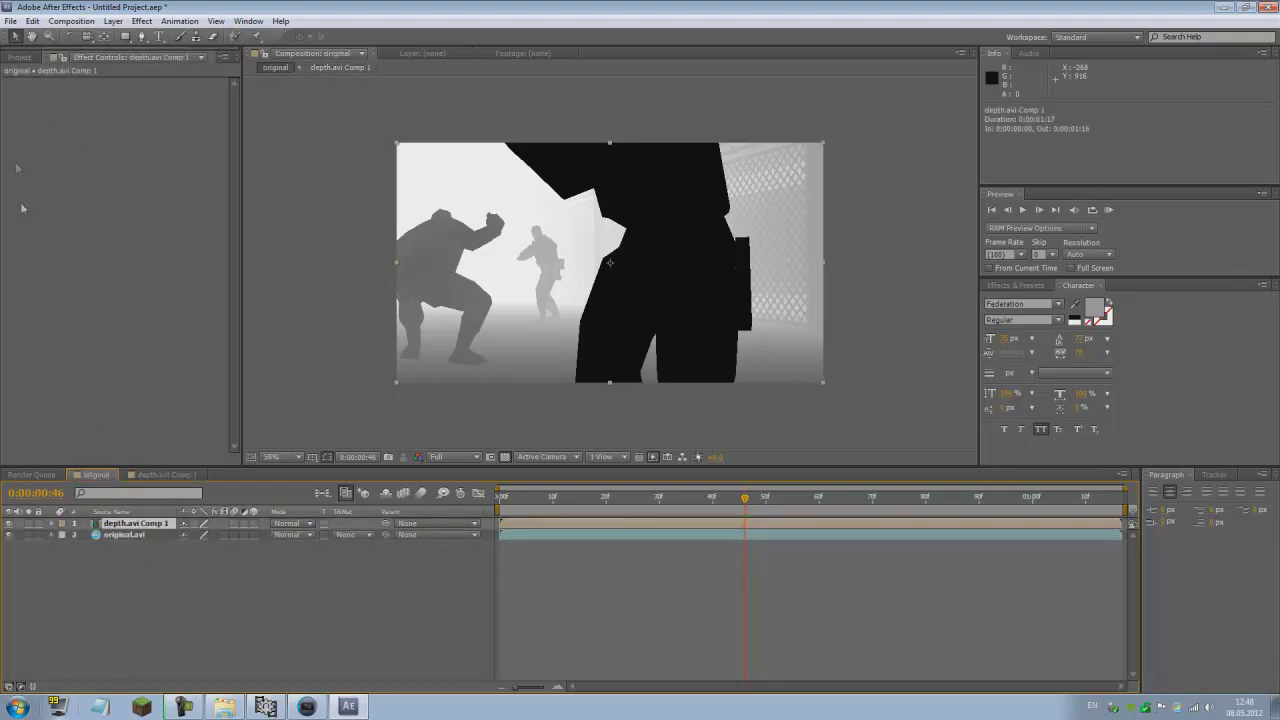
pyautogui.click(116, 535)
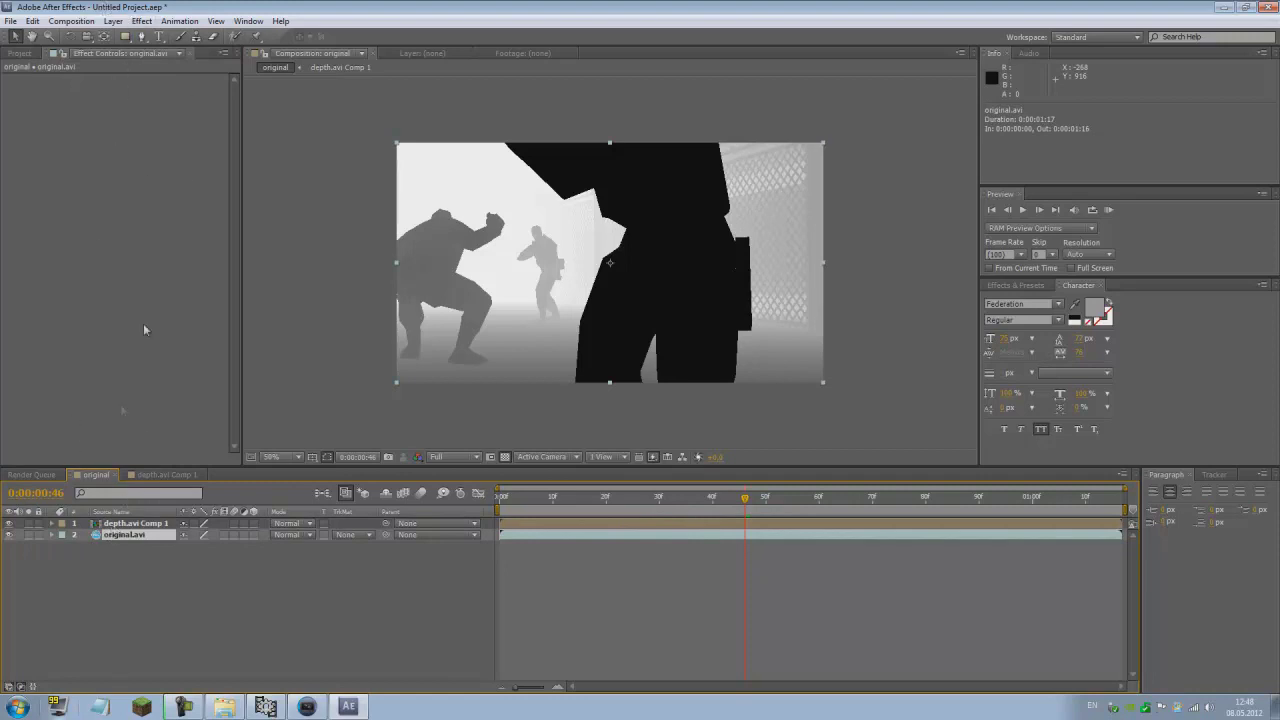
pyautogui.click(154, 21)
pyautogui.moveTo(177, 115)
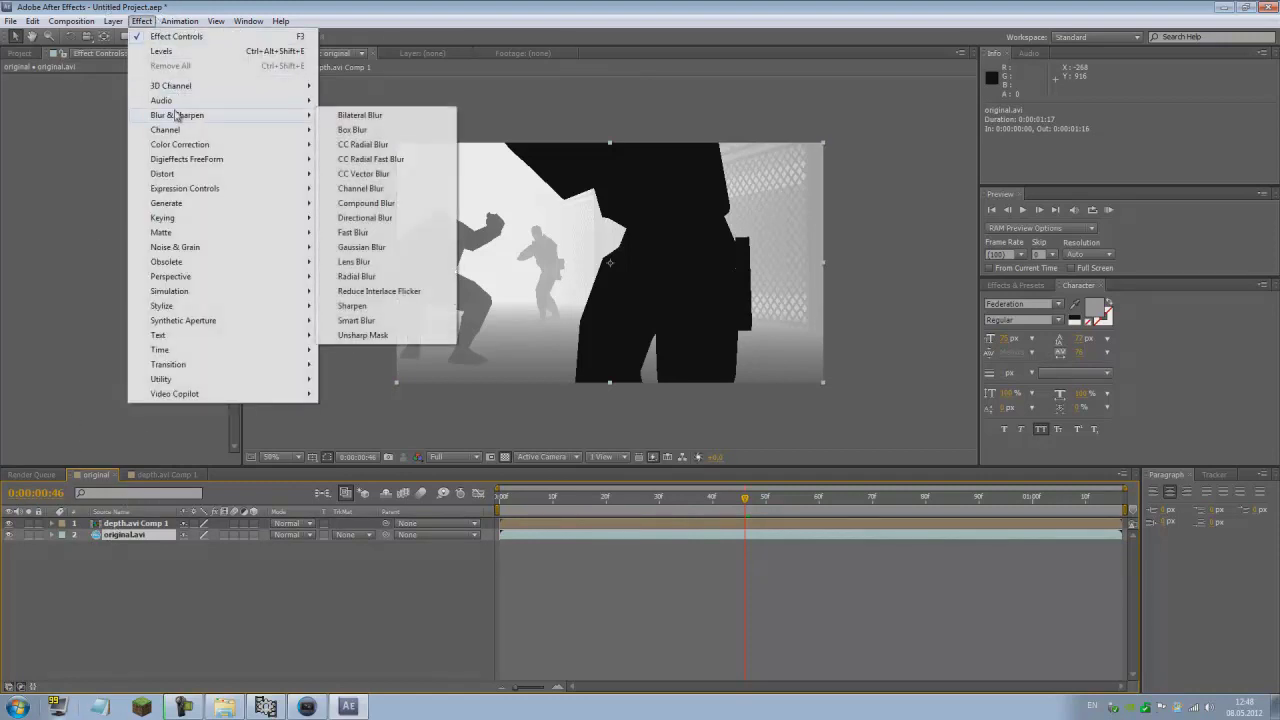
pyautogui.click(379, 266)
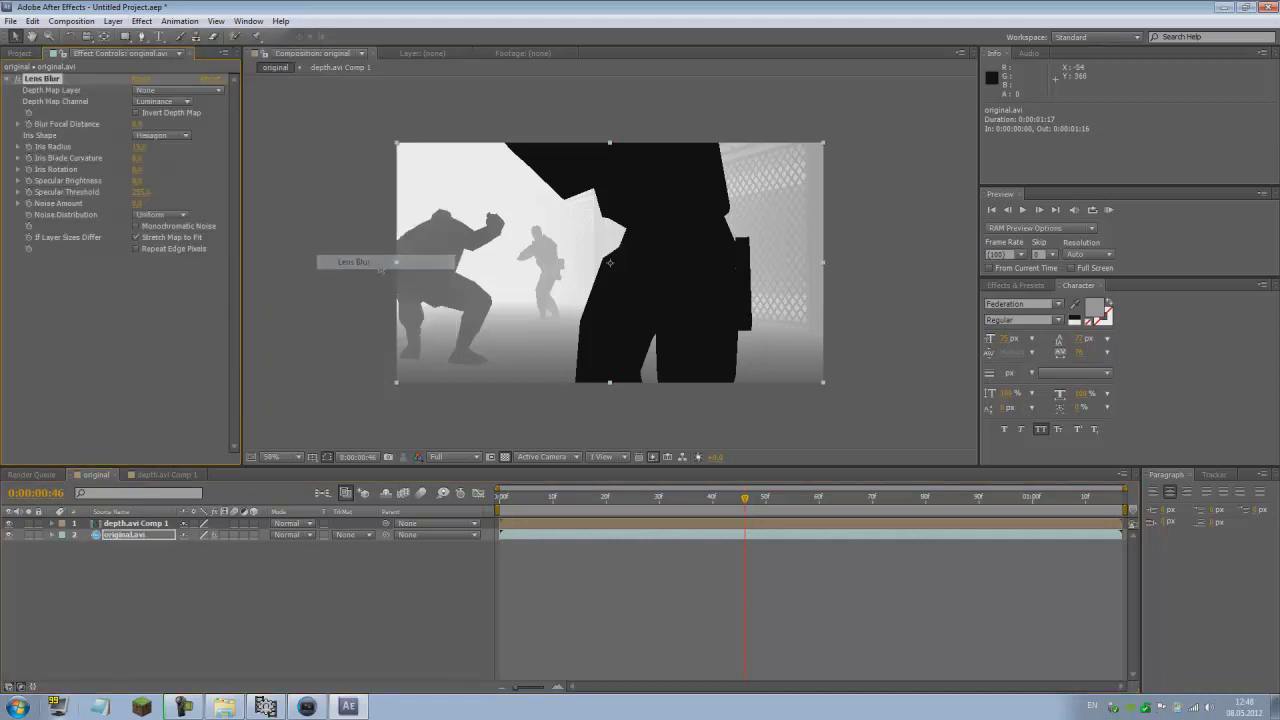
pyautogui.click(154, 95)
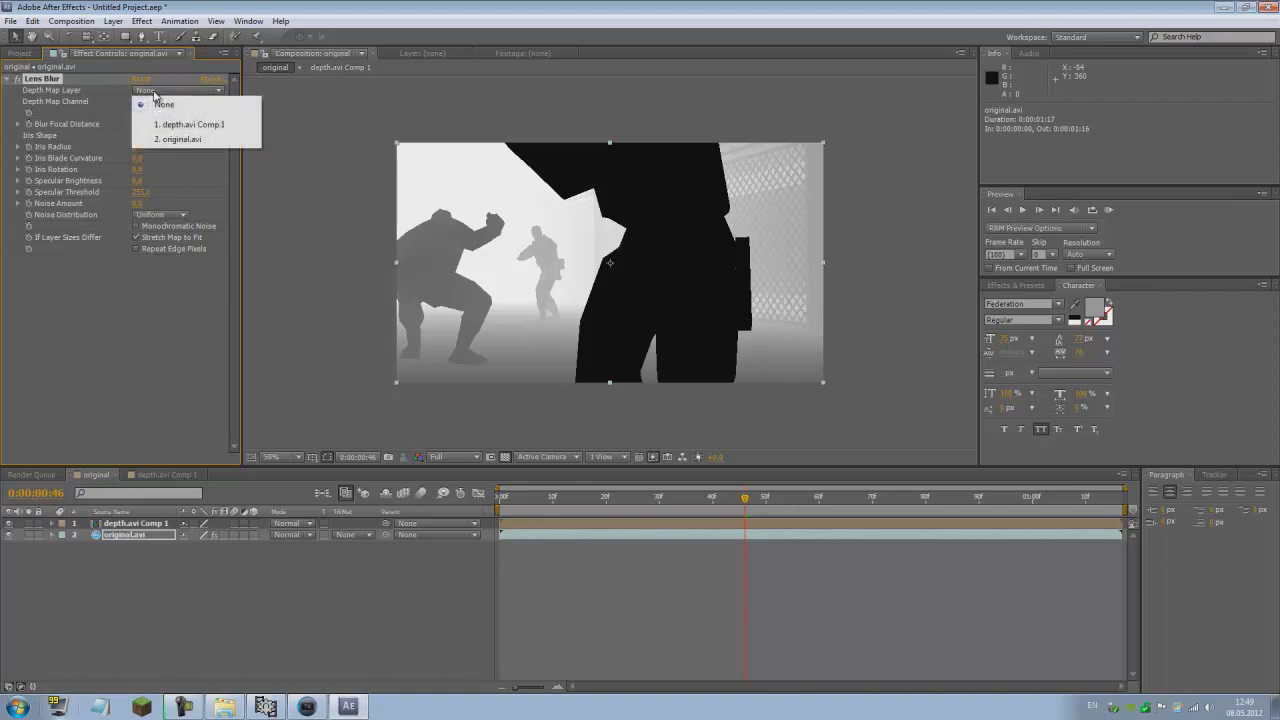
pyautogui.click(201, 126)
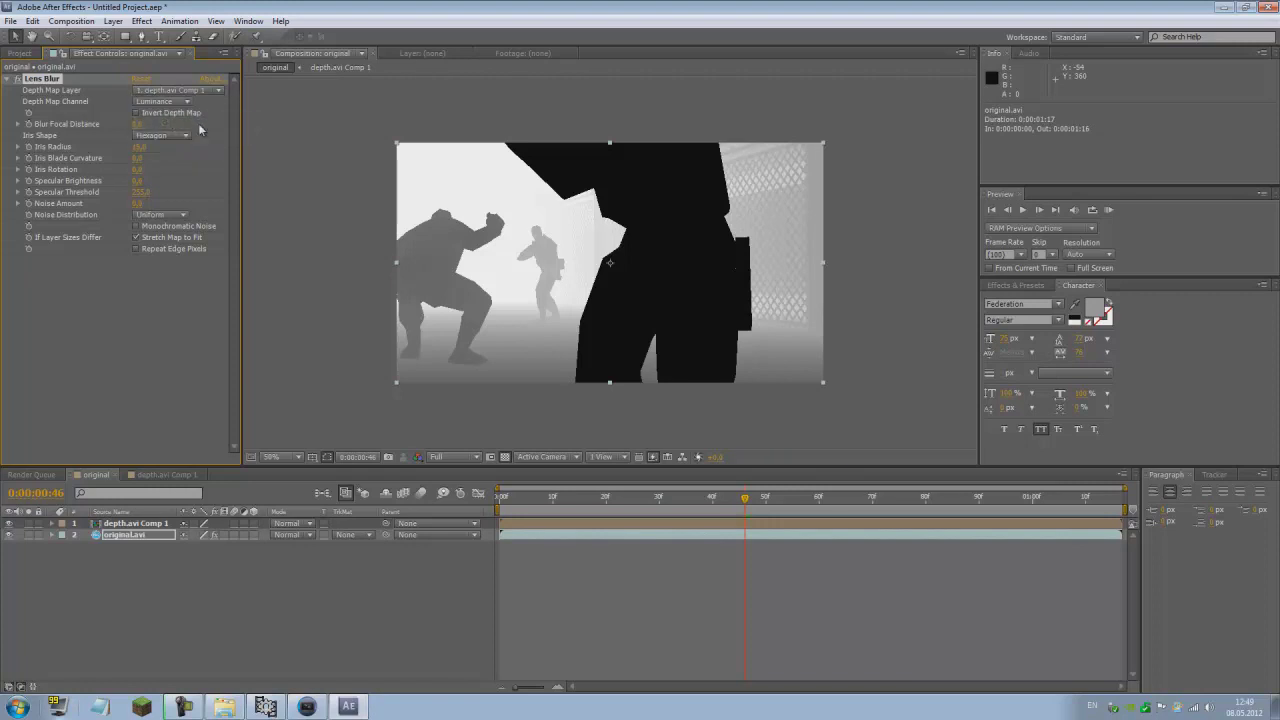
# Hide the depth precomp and preview the blurred colour footage from frame 8, zooming in briefly.
pyautogui.click(9, 524)
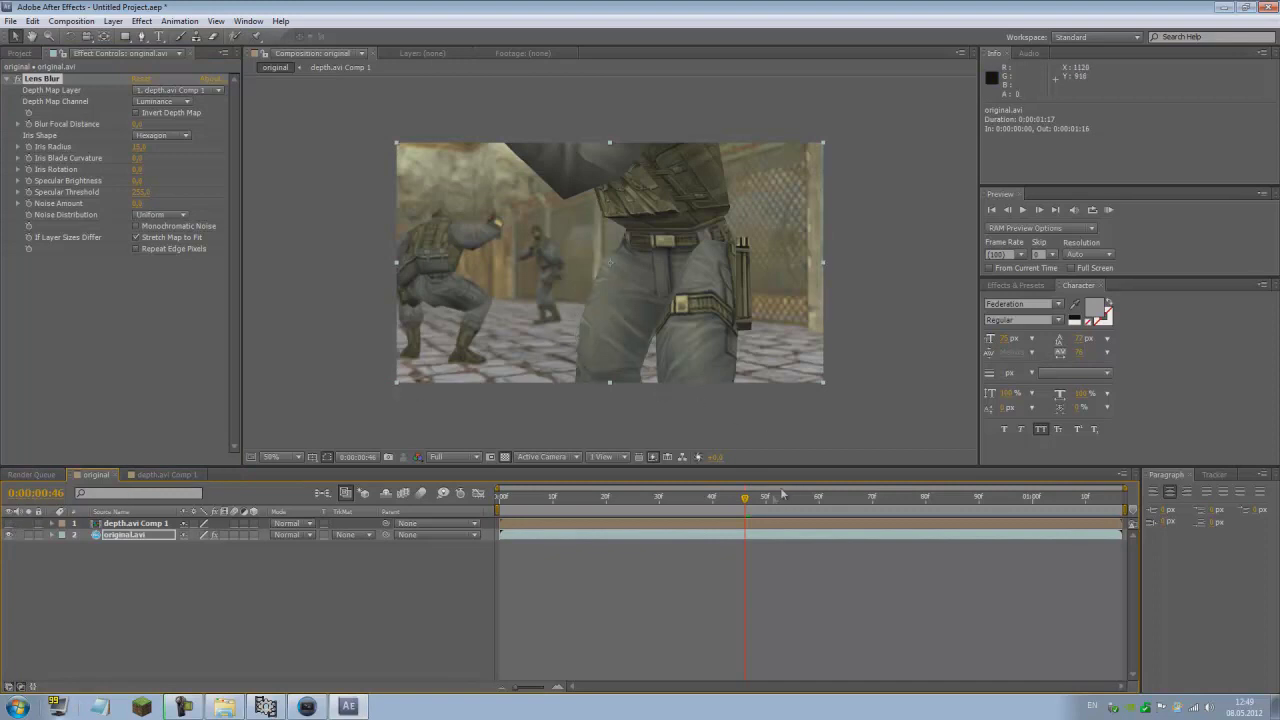
pyautogui.click(740, 496)
pyautogui.moveTo(591, 497); pyautogui.dragTo(542, 497)
pyautogui.press('KP_0')
pyautogui.press('.')
pyautogui.press('.')
pyautogui.press('.')
pyautogui.press('.')
pyautogui.press('.')
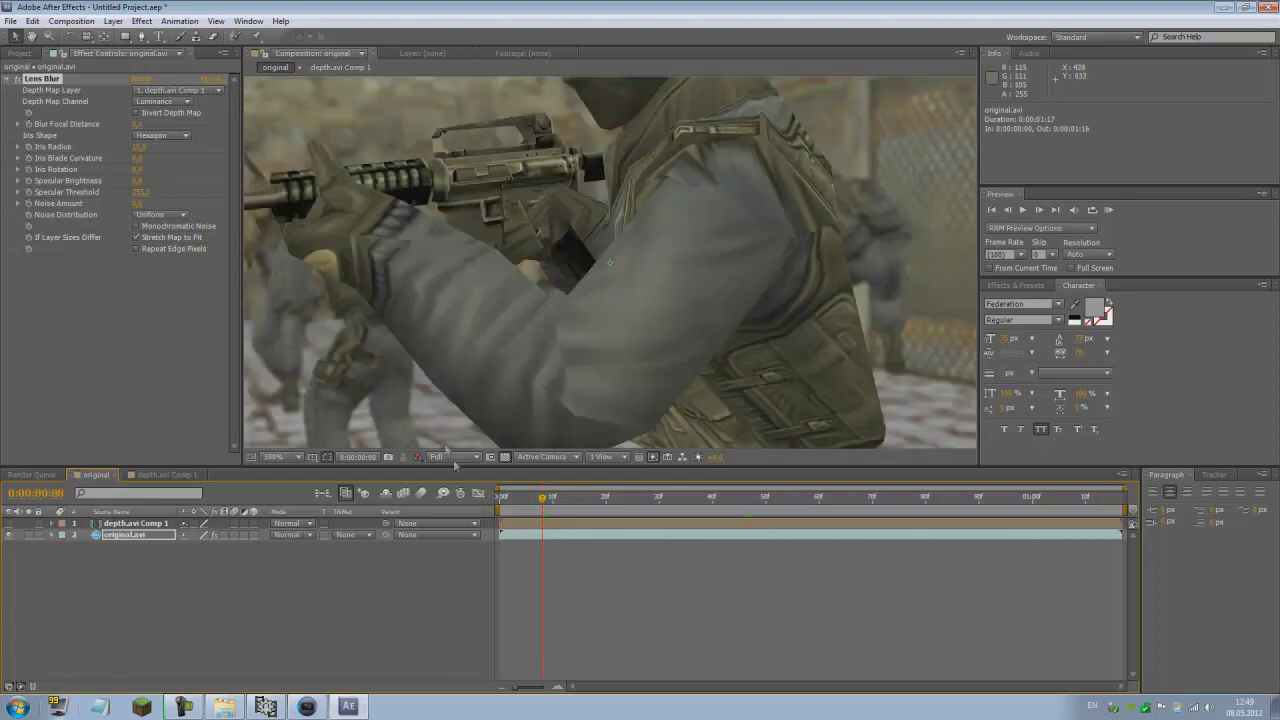
pyautogui.press(',')
pyautogui.press(',')
pyautogui.press(',')
pyautogui.press(',')
pyautogui.press(',')
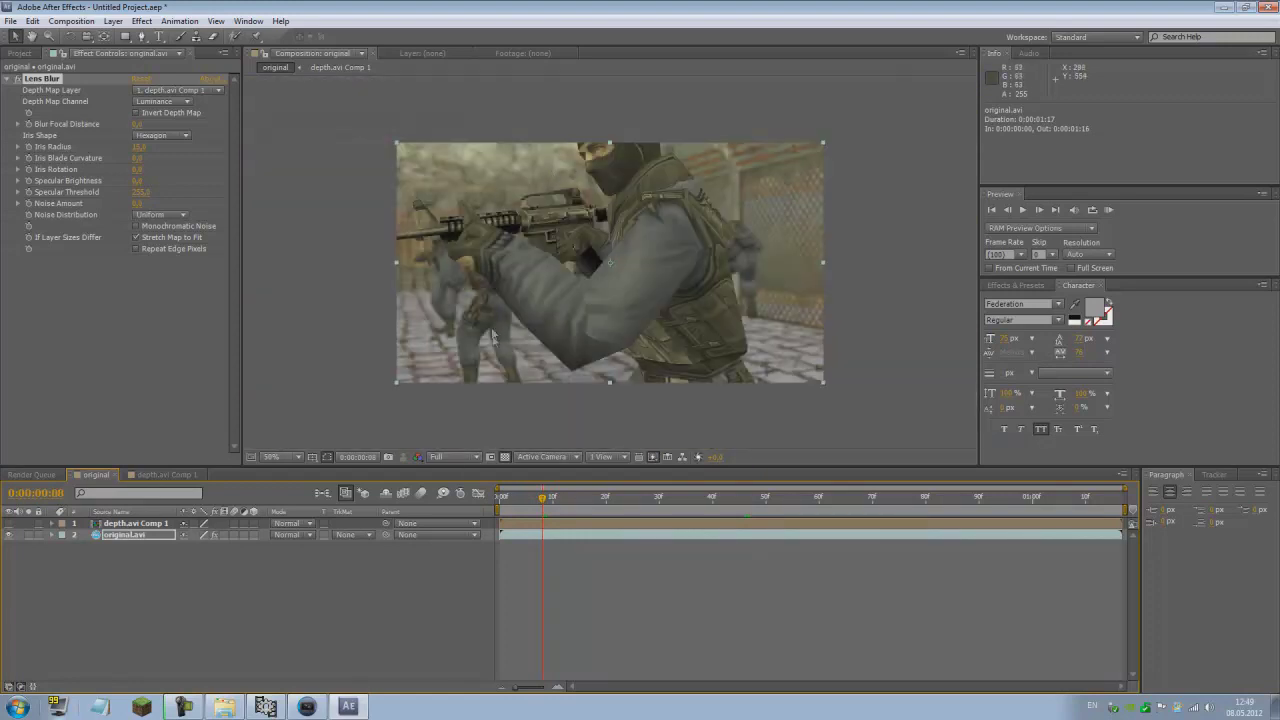
# Scrub from frame 26 to about one second and back to check the blur.
pyautogui.moveTo(543, 503); pyautogui.dragTo(915, 498)
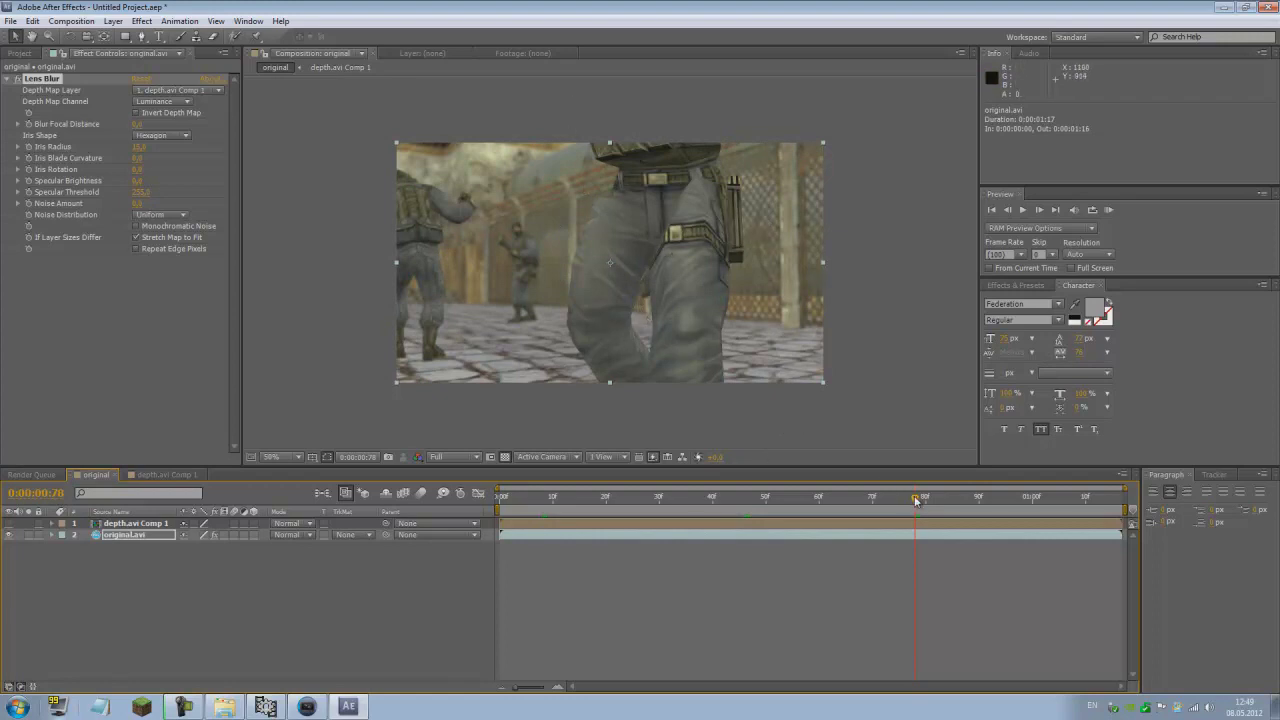
pyautogui.moveTo(916, 500); pyautogui.dragTo(1050, 494)
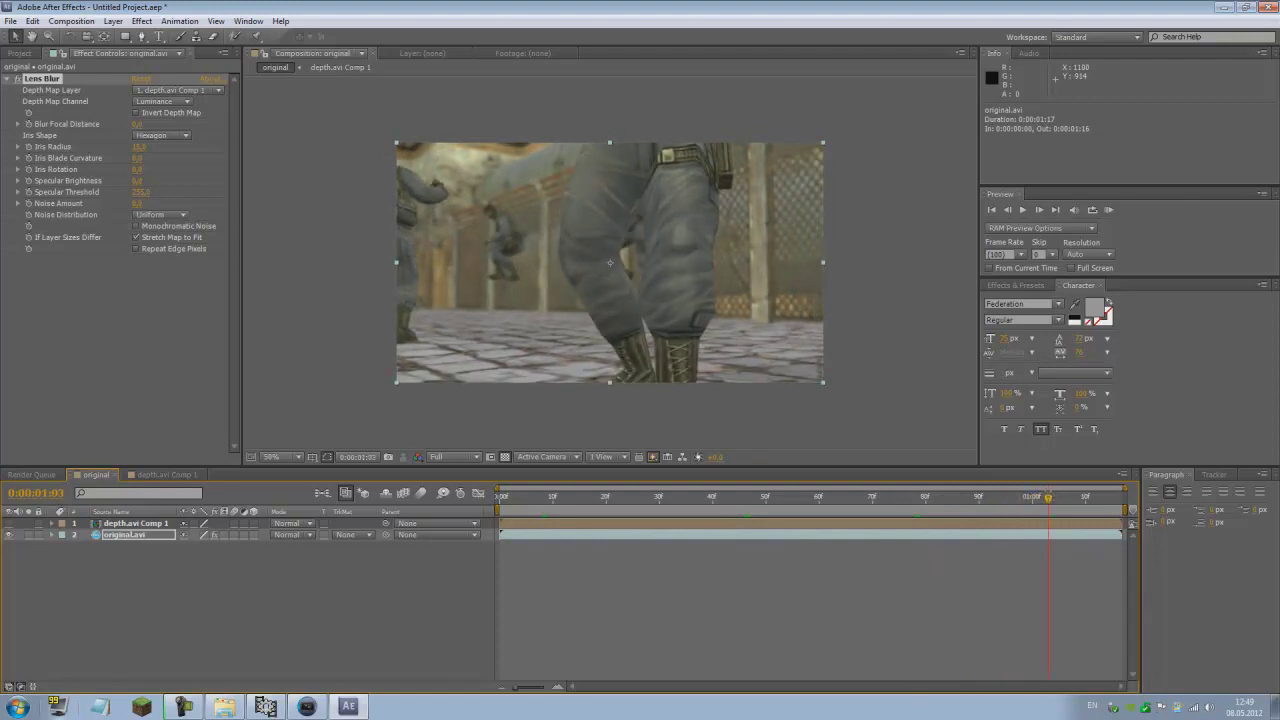
pyautogui.moveTo(1049, 497); pyautogui.dragTo(1097, 498)
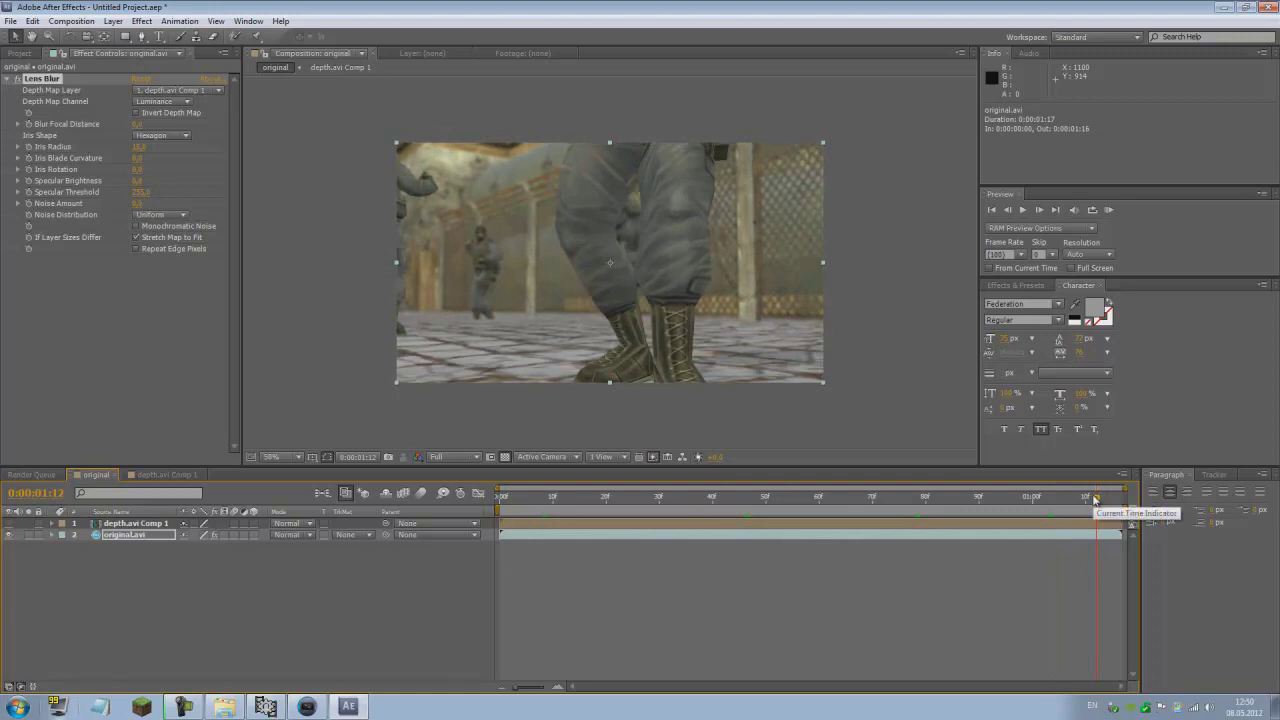
pyautogui.moveTo(1095, 499); pyautogui.dragTo(1090, 498)
pyautogui.moveTo(987, 497); pyautogui.dragTo(555, 497)
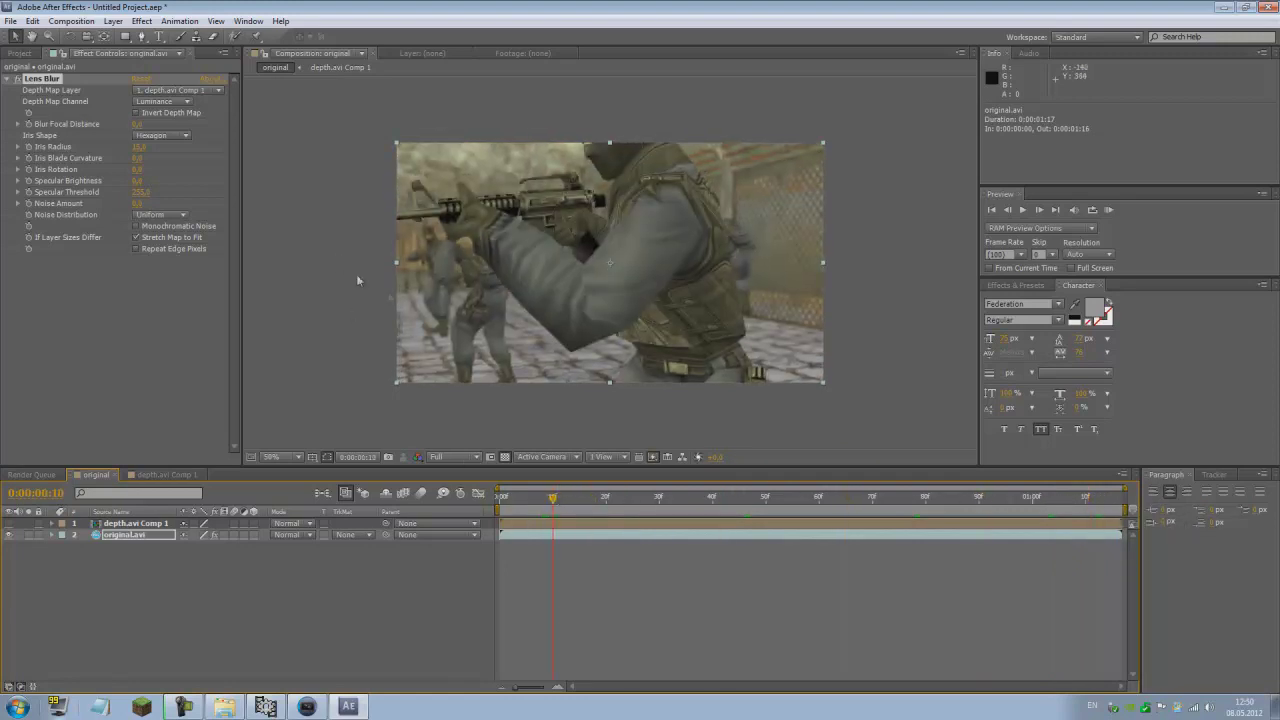
pyautogui.click(70, 21)
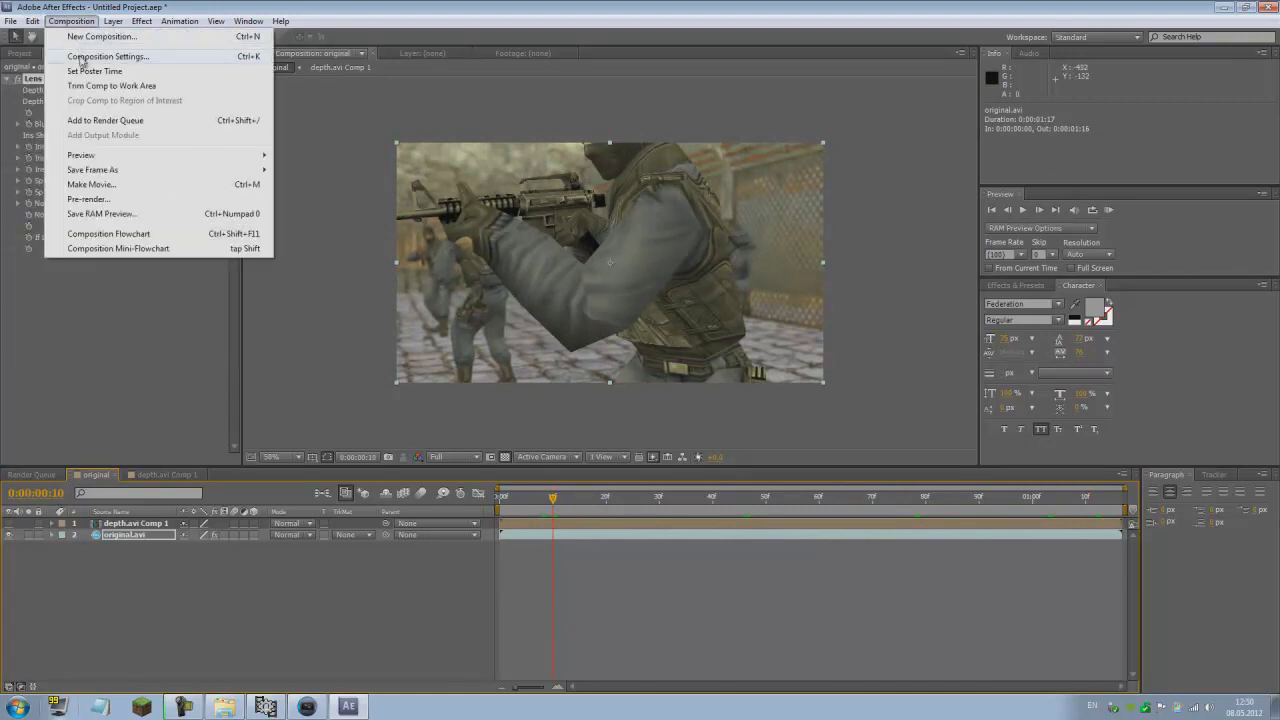
# Make a movie of the composition as final.avi in D:\tut and start rendering.
pyautogui.click(91, 185)
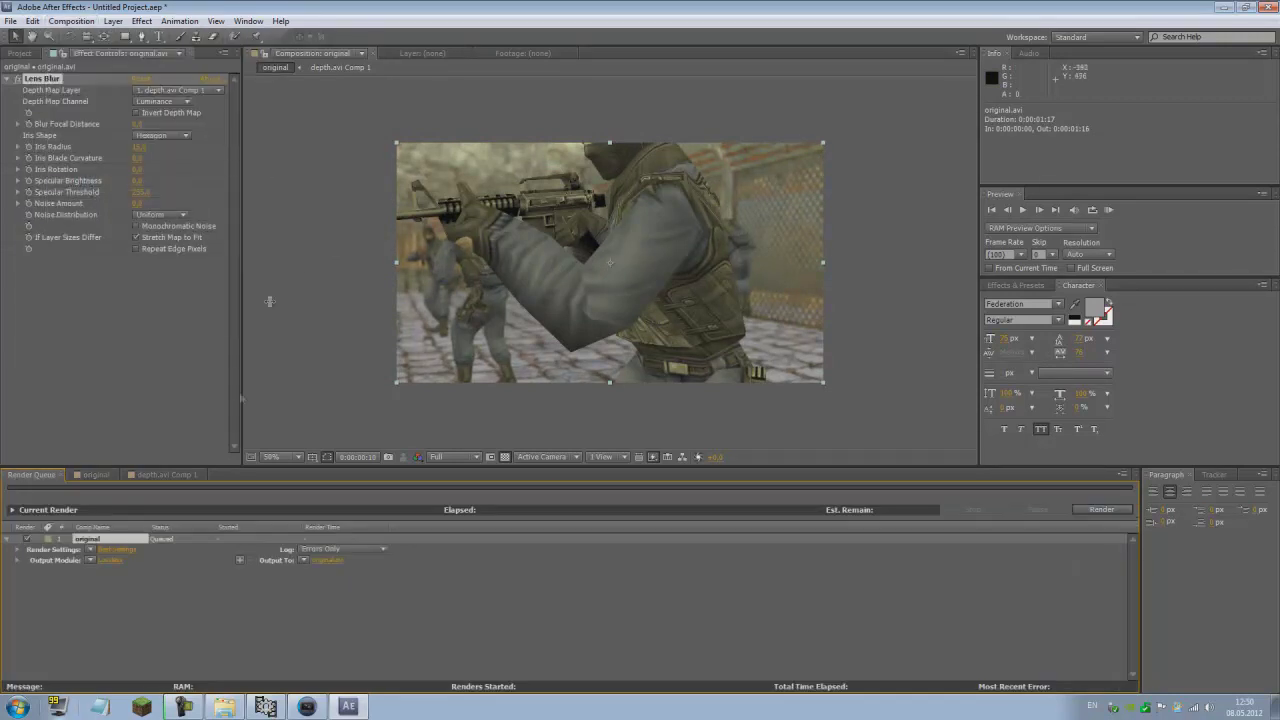
pyautogui.click(38, 210)
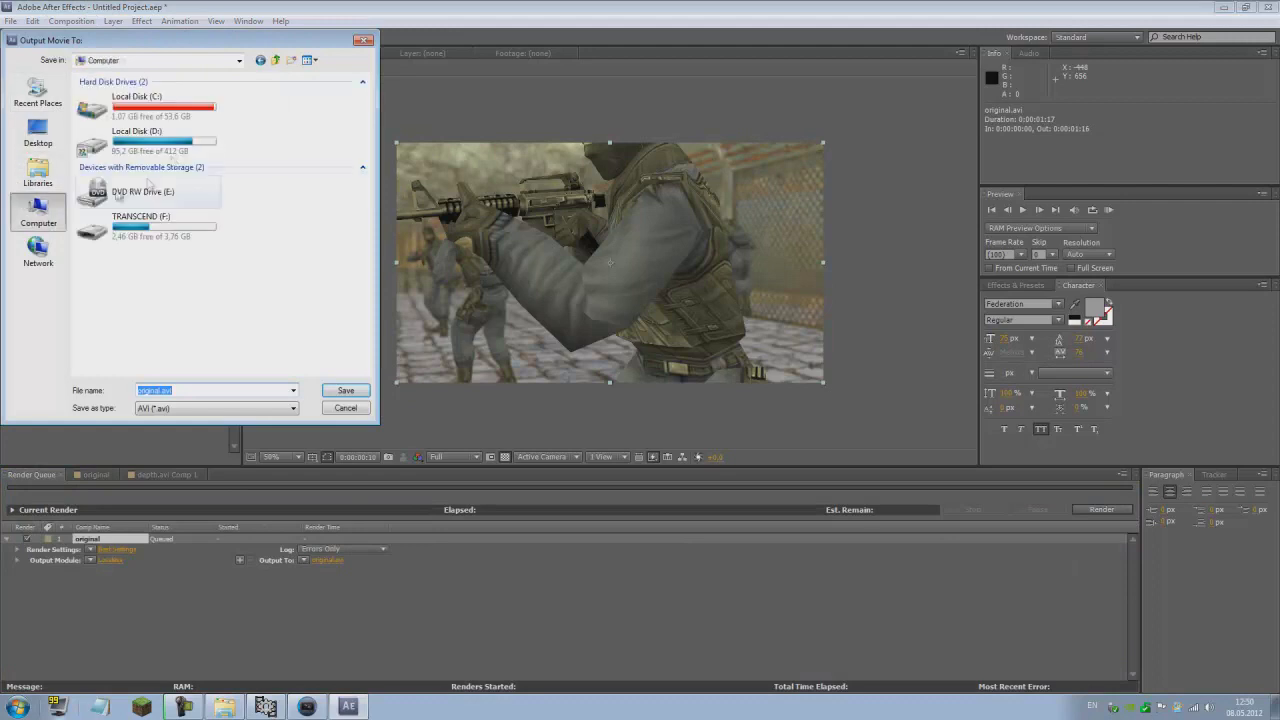
pyautogui.doubleClick(120, 127)
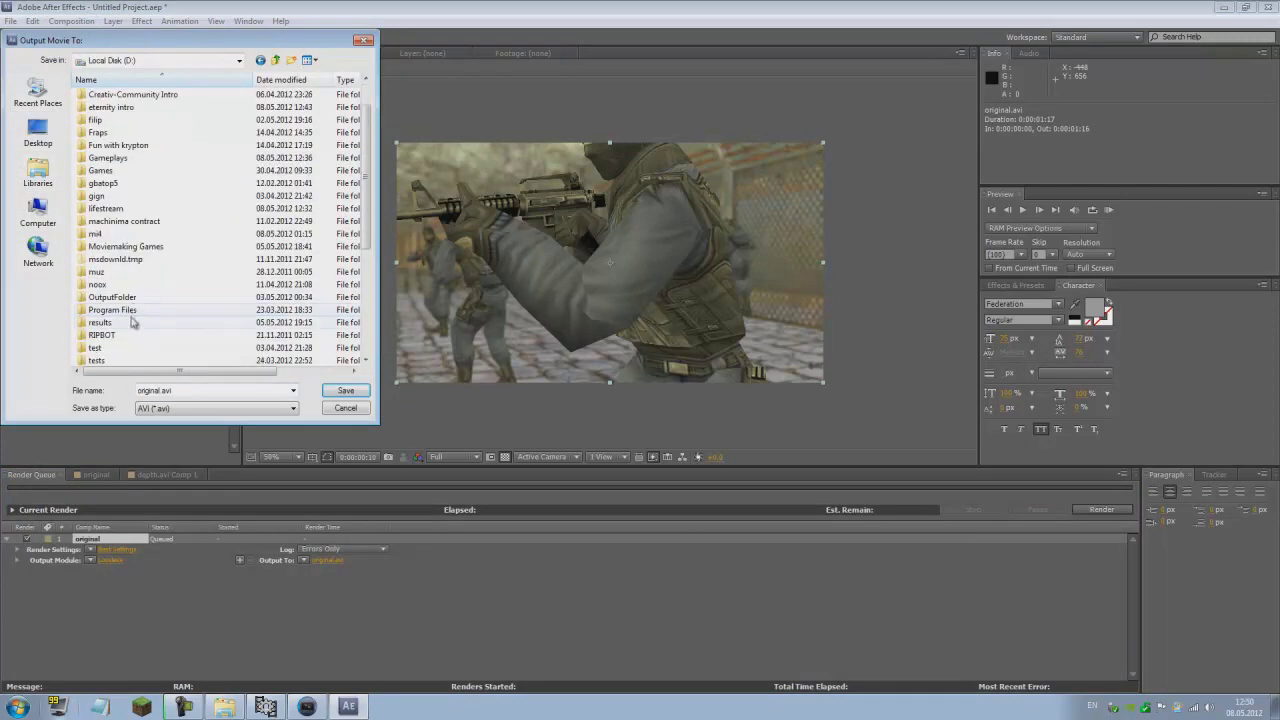
pyautogui.scroll(-1, 125, 350)
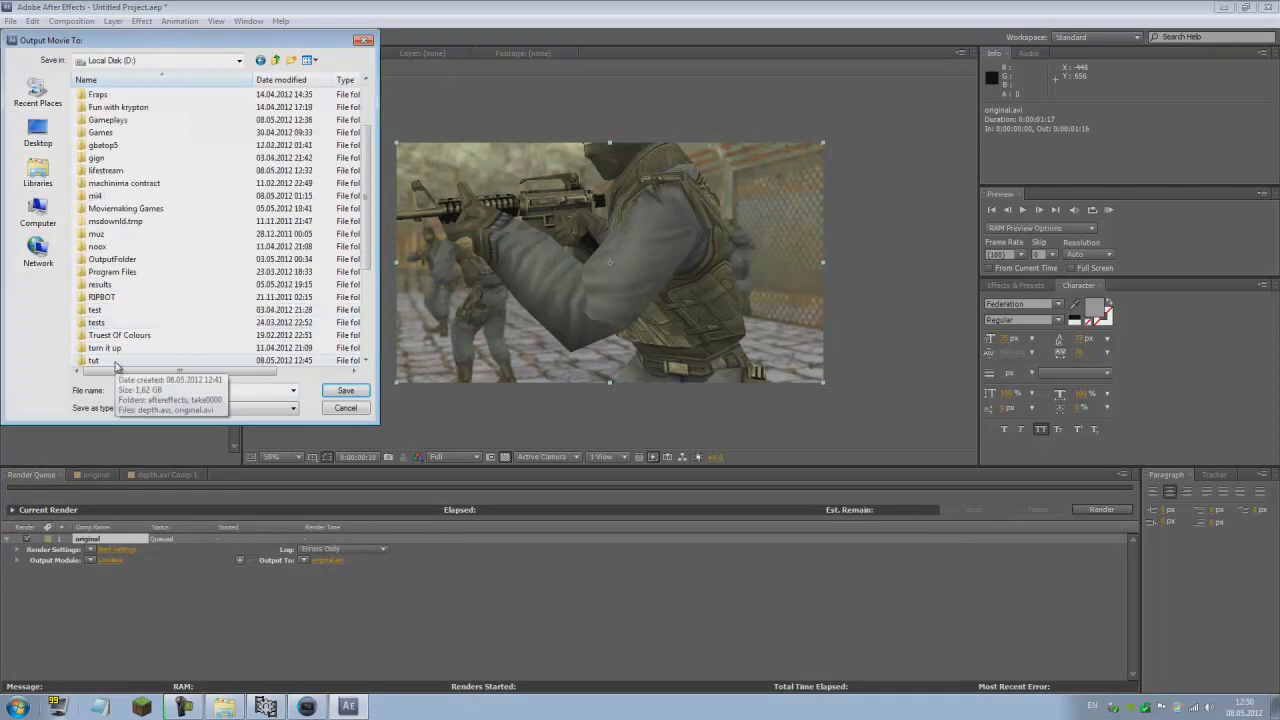
pyautogui.doubleClick(120, 360)
pyautogui.write('final')
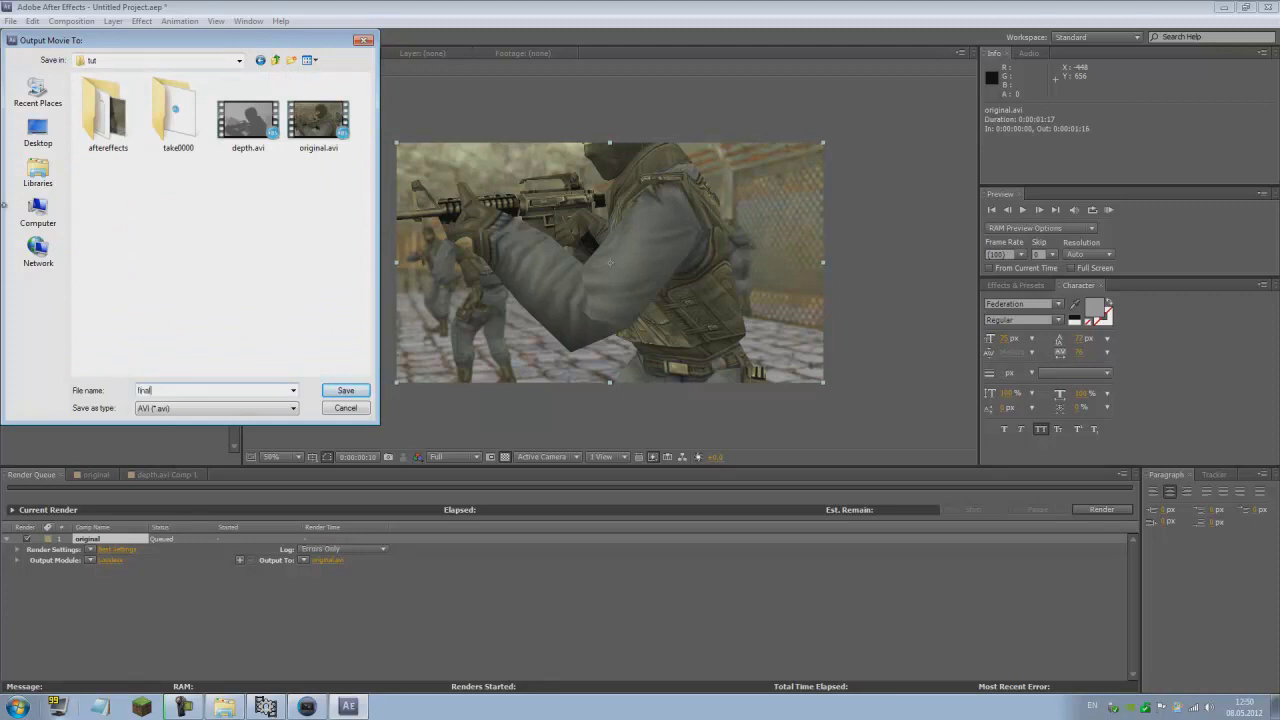
pyautogui.press('Return')
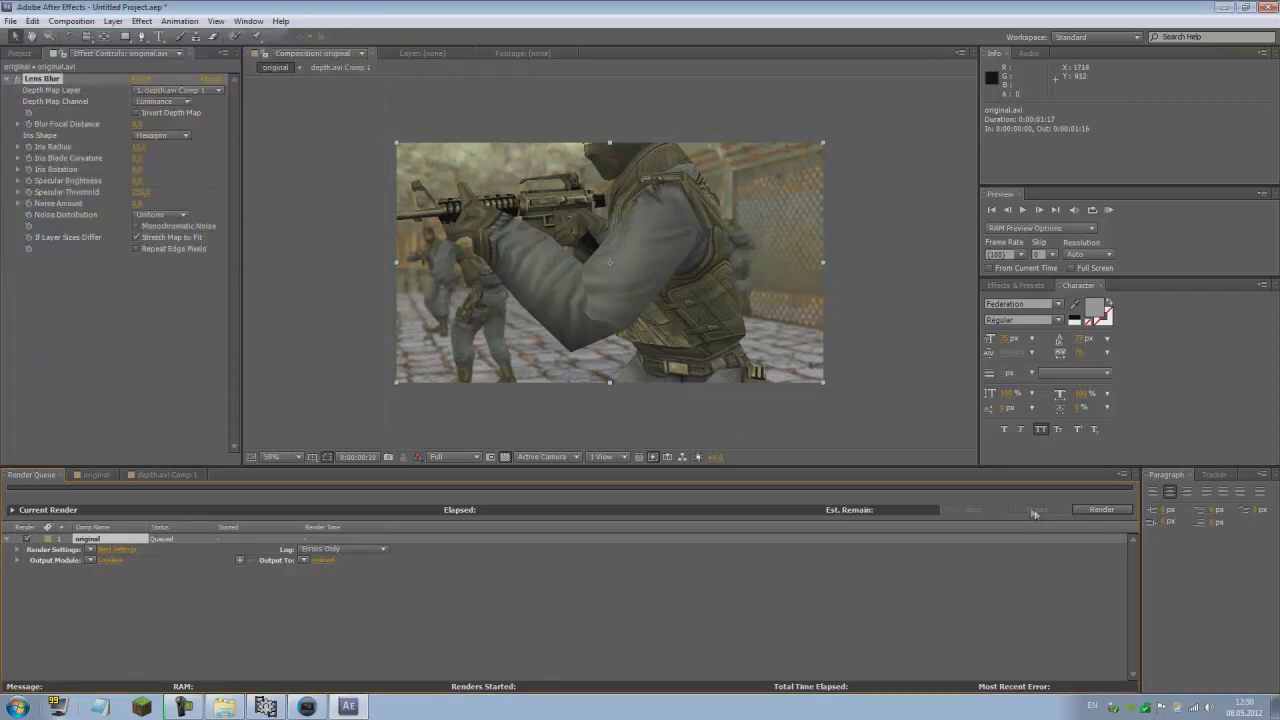
pyautogui.click(1101, 509)
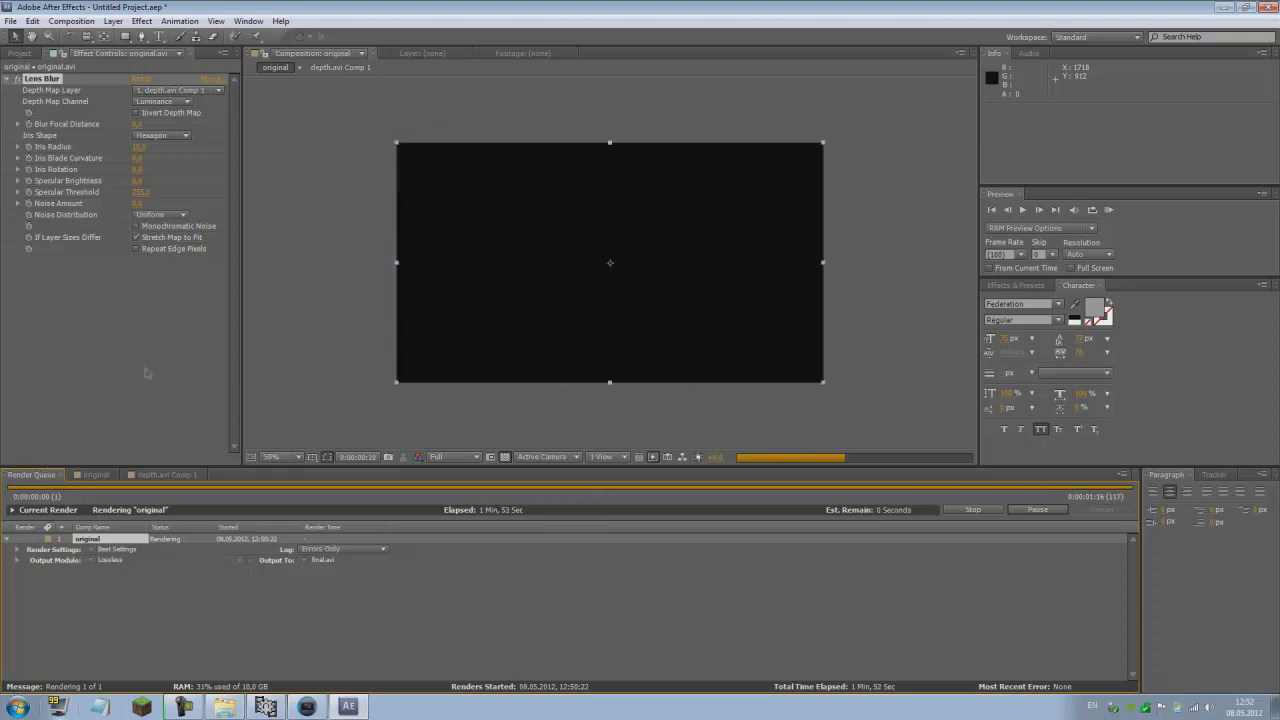
# Switch back to Sony Vegas Pro 9 after final.avi finishes rendering.
pyautogui.hotkey('alt', 'Tab')
# Refresh the Explorer and clear the old original.avi events from the timeline.
pyautogui.rightClick(278, 236)
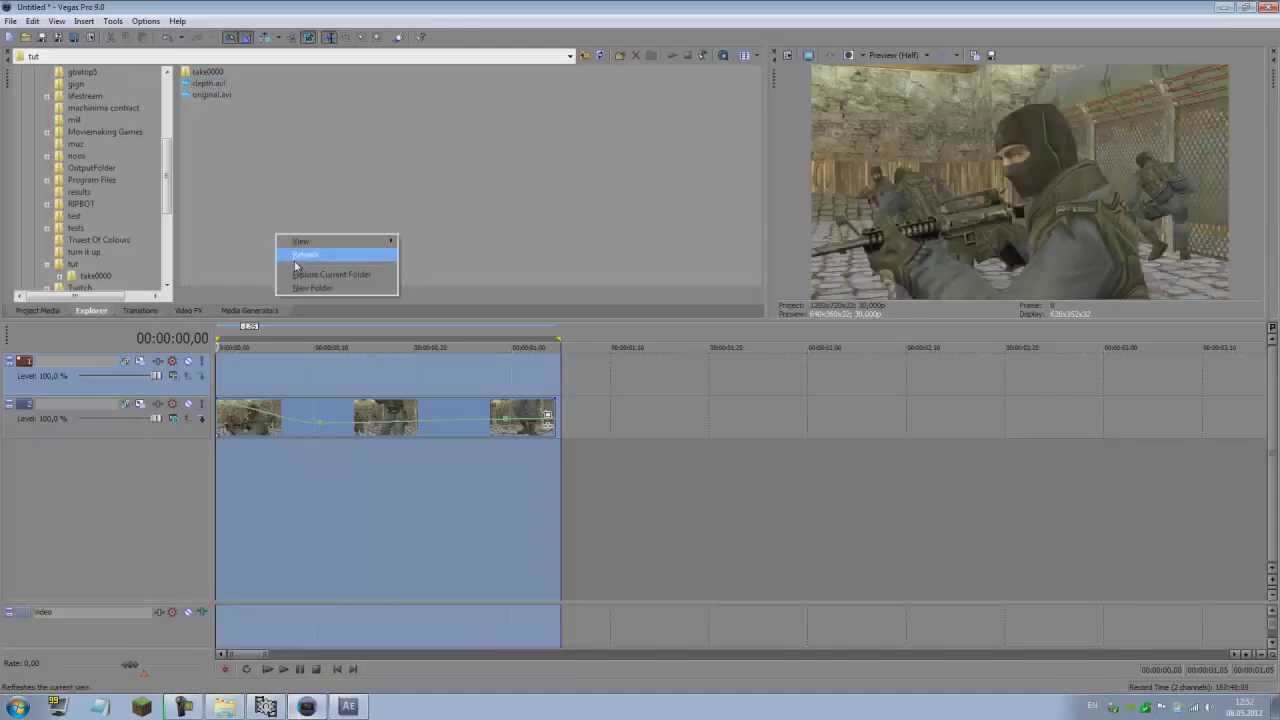
pyautogui.click(297, 256)
pyautogui.click(200, 120)
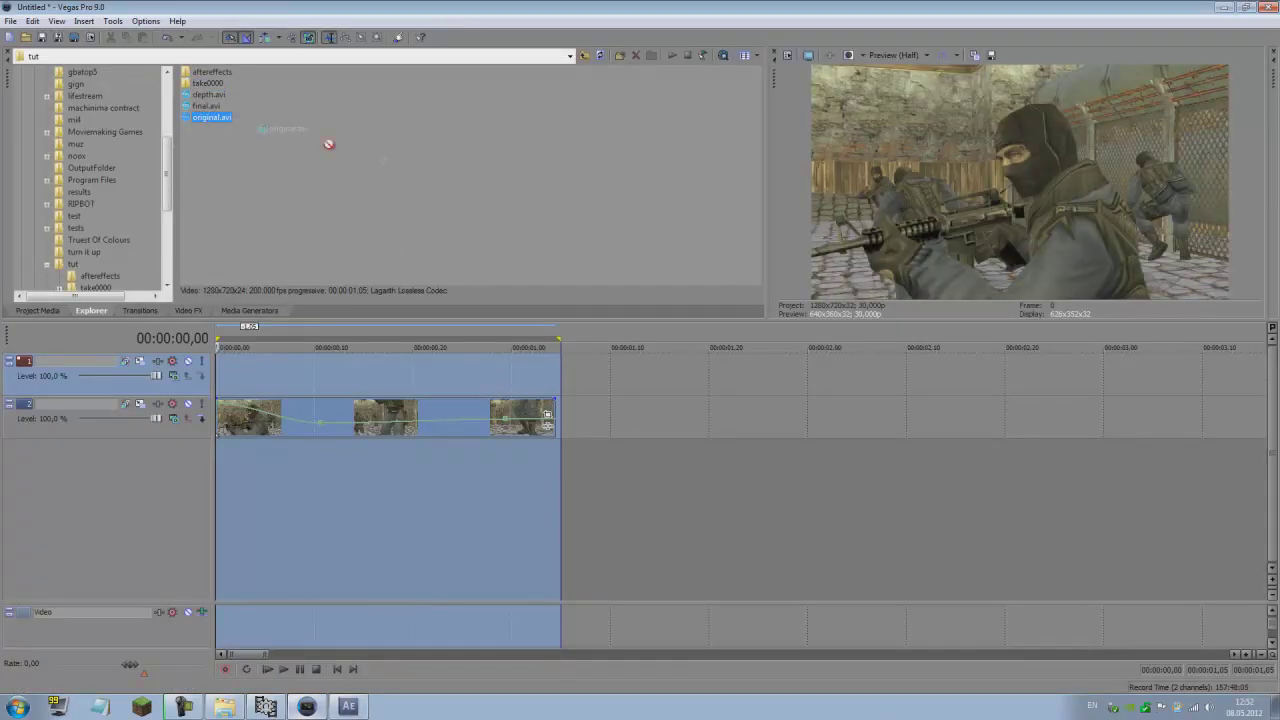
pyautogui.moveTo(328, 144); pyautogui.dragTo(622, 360)
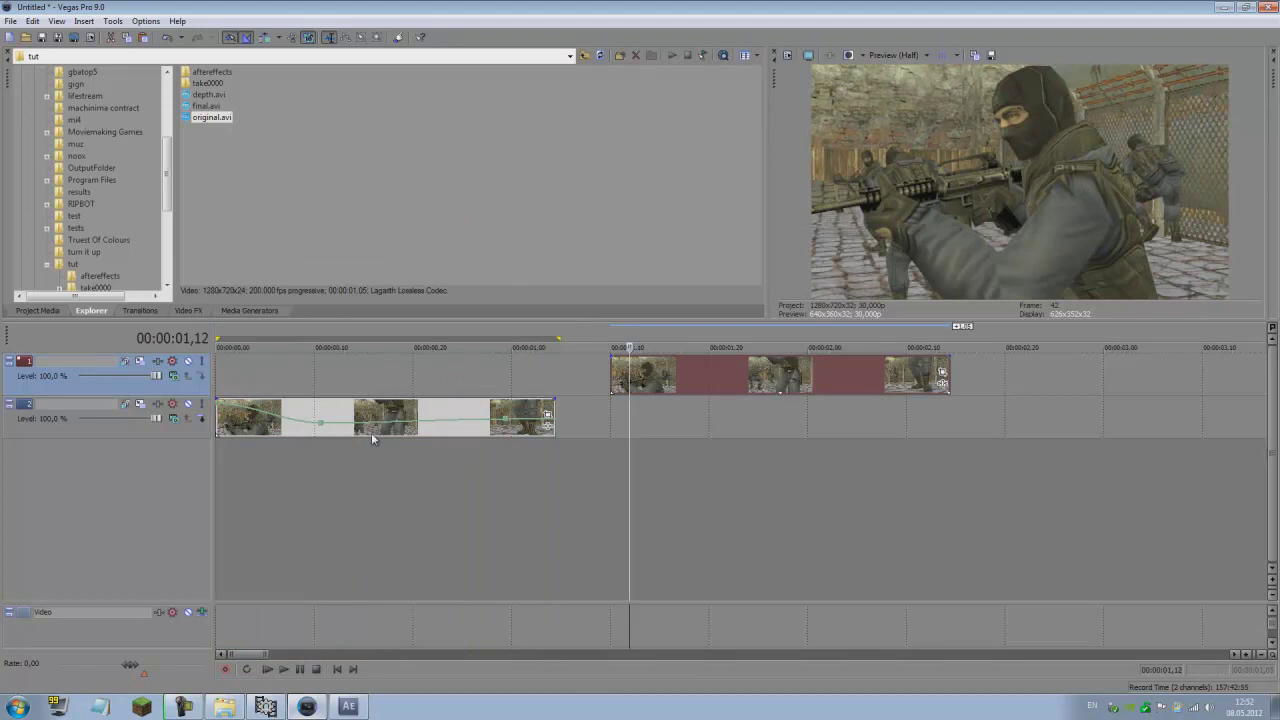
pyautogui.click(403, 428)
pyautogui.press('Delete')
pyautogui.moveTo(674, 378); pyautogui.dragTo(210, 372)
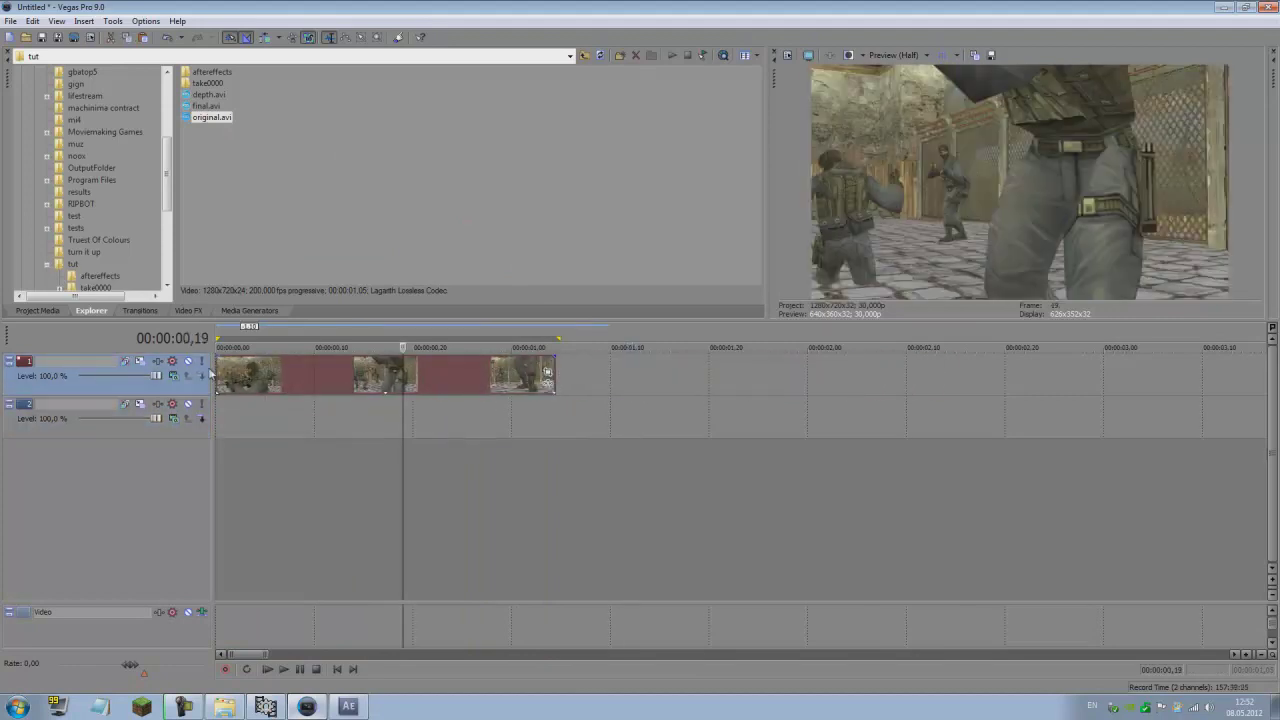
pyautogui.press('space')
pyautogui.click(392, 390)
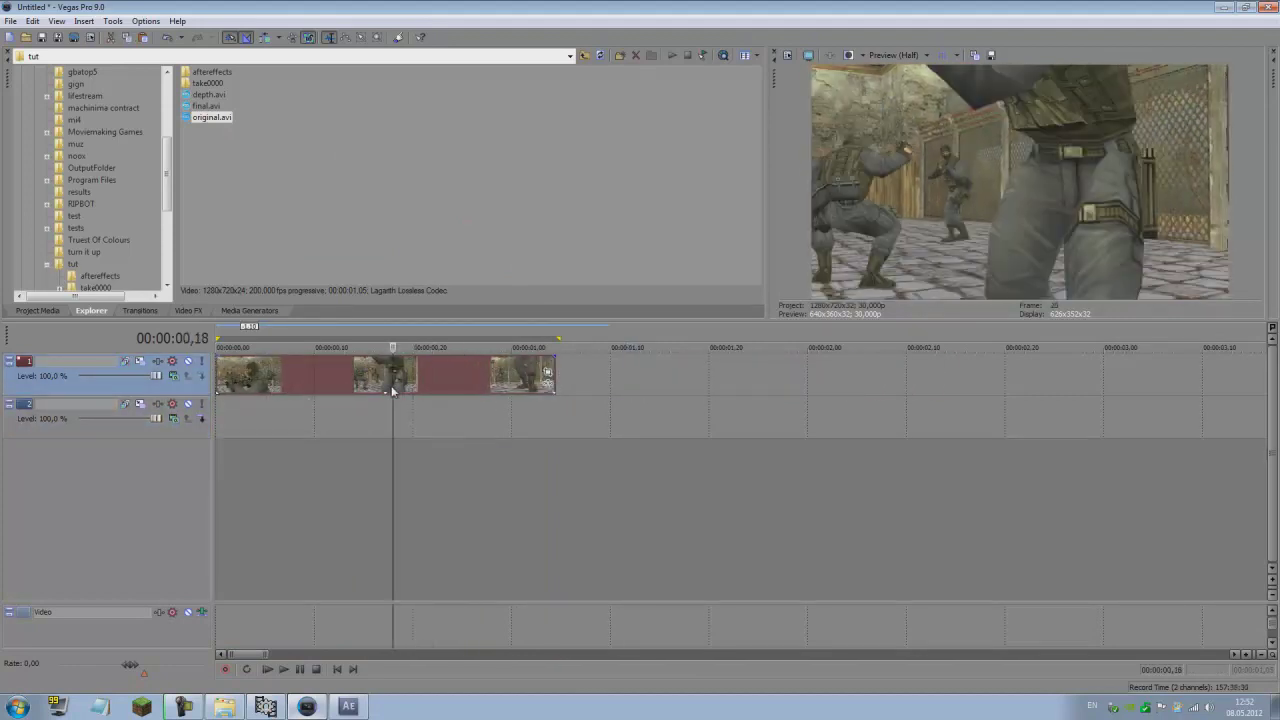
pyautogui.press('Delete')
# Place final.avi at the start of video track 1.
pyautogui.click(205, 106)
pyautogui.moveTo(202, 112); pyautogui.dragTo(350, 370)
pyautogui.click(297, 432)
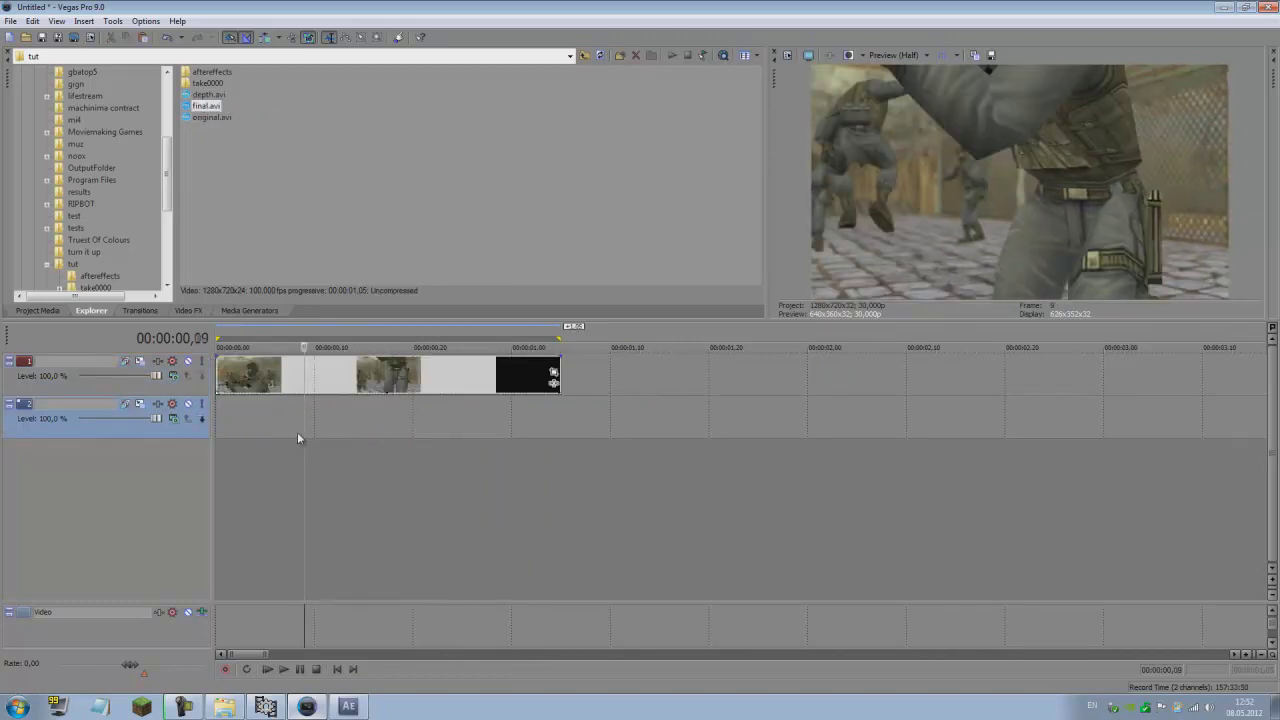
pyautogui.press('space')
pyautogui.click(157, 361)
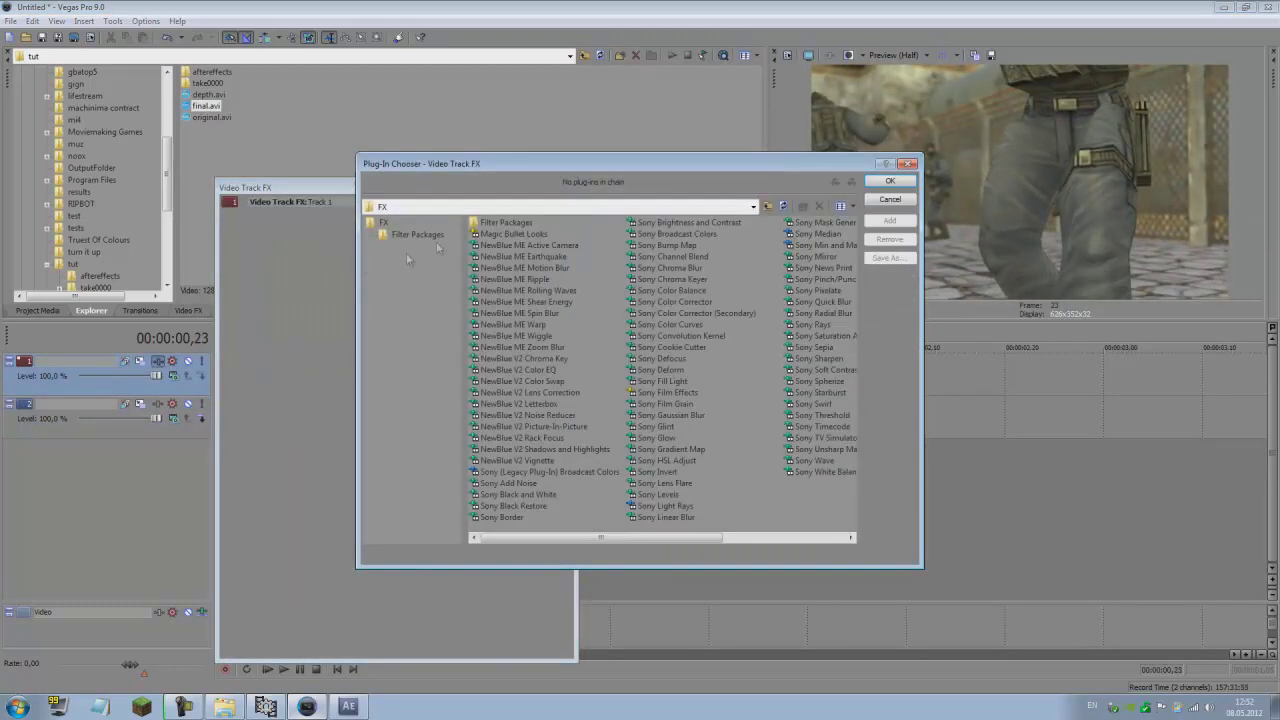
# Add Color Corrector (Secondary) and Levels to track 1, with saturation 0.724 and gamma 1.051.
pyautogui.click(656, 314)
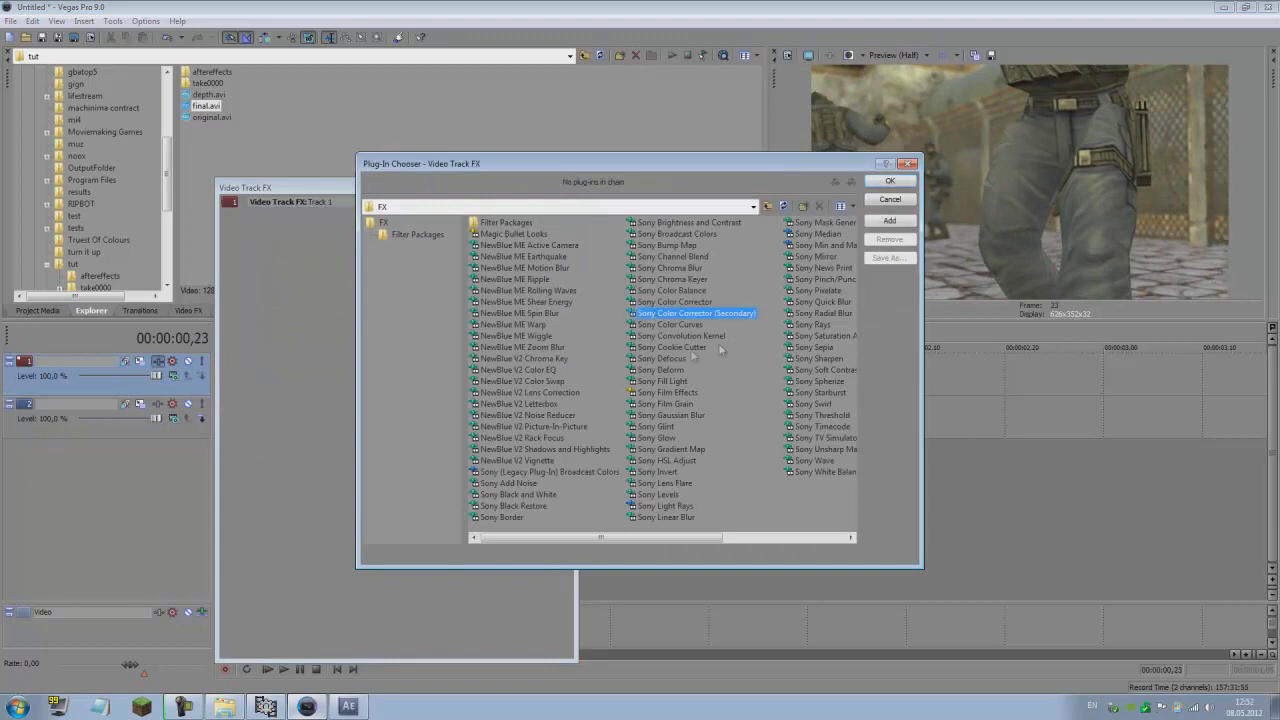
pyautogui.keyDown('ctrl'); pyautogui.click(660, 495); pyautogui.keyUp('ctrl')
pyautogui.click(889, 220)
pyautogui.click(889, 181)
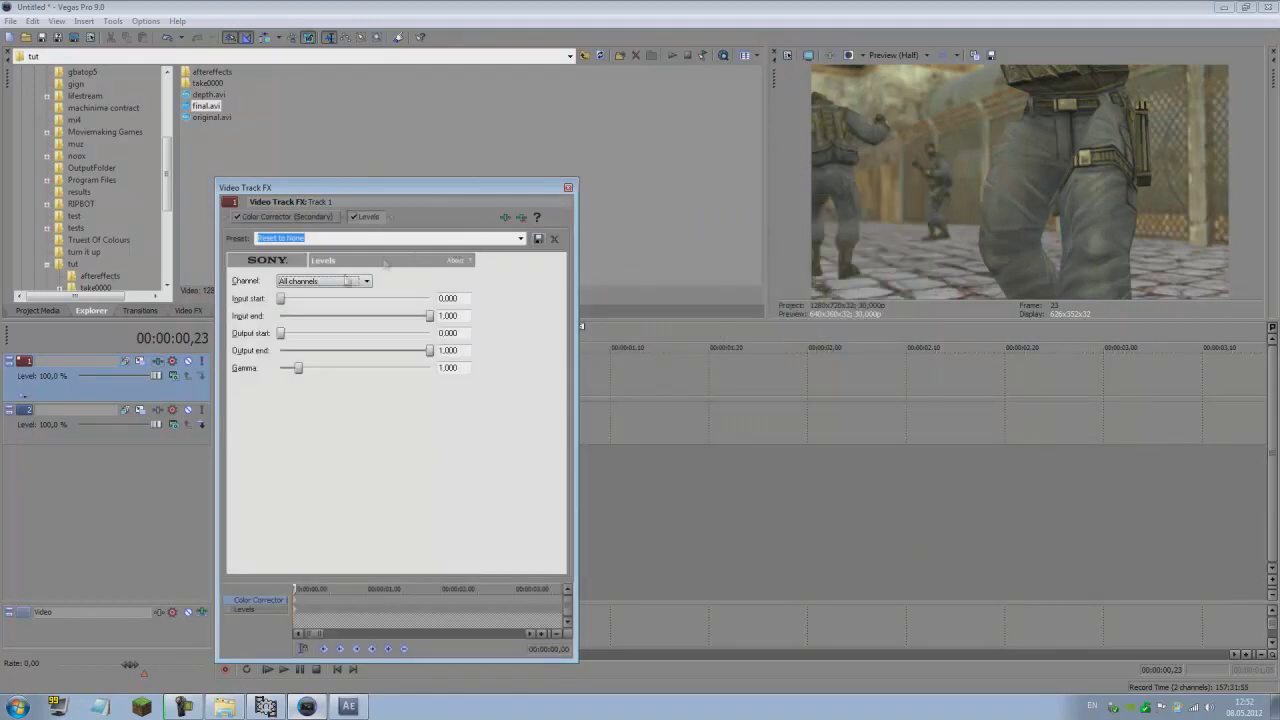
pyautogui.click(300, 216)
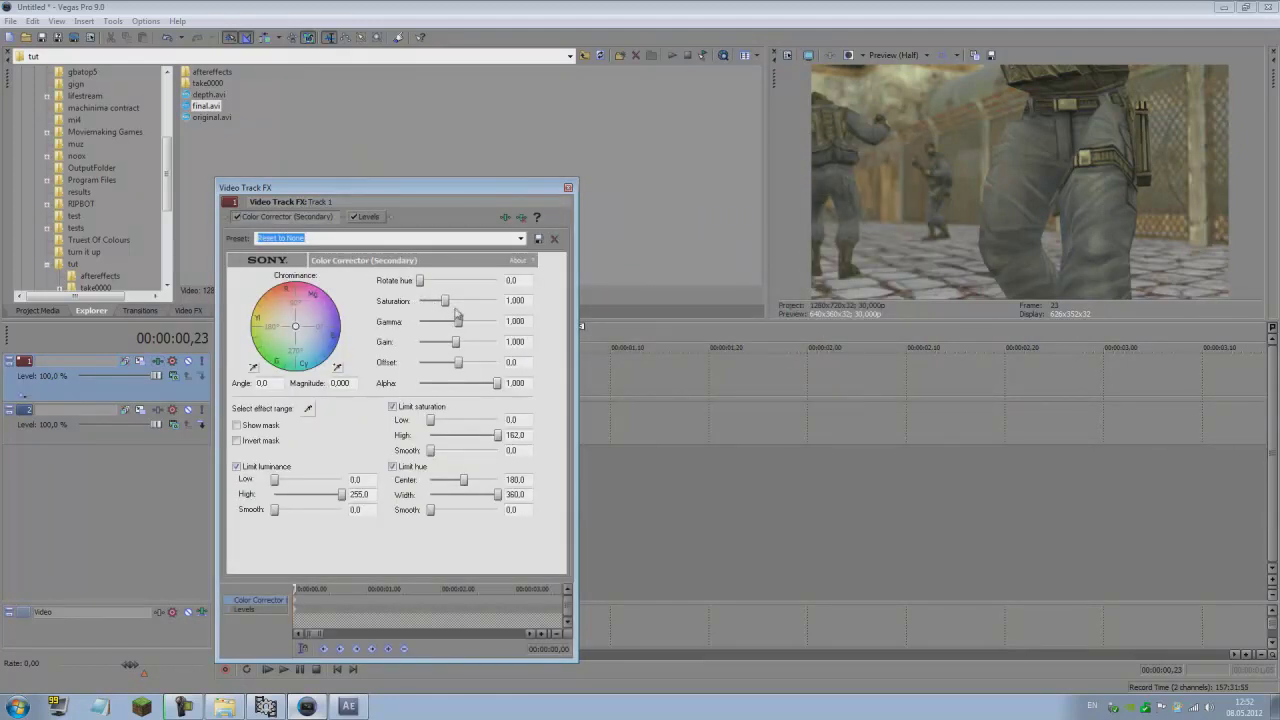
pyautogui.moveTo(445, 301); pyautogui.dragTo(443, 302)
pyautogui.moveTo(459, 323); pyautogui.dragTo(464, 326)
# Set the Levels input range to 0.062–0.836 and close the Track FX window.
pyautogui.click(366, 219)
pyautogui.moveTo(281, 300); pyautogui.dragTo(288, 301)
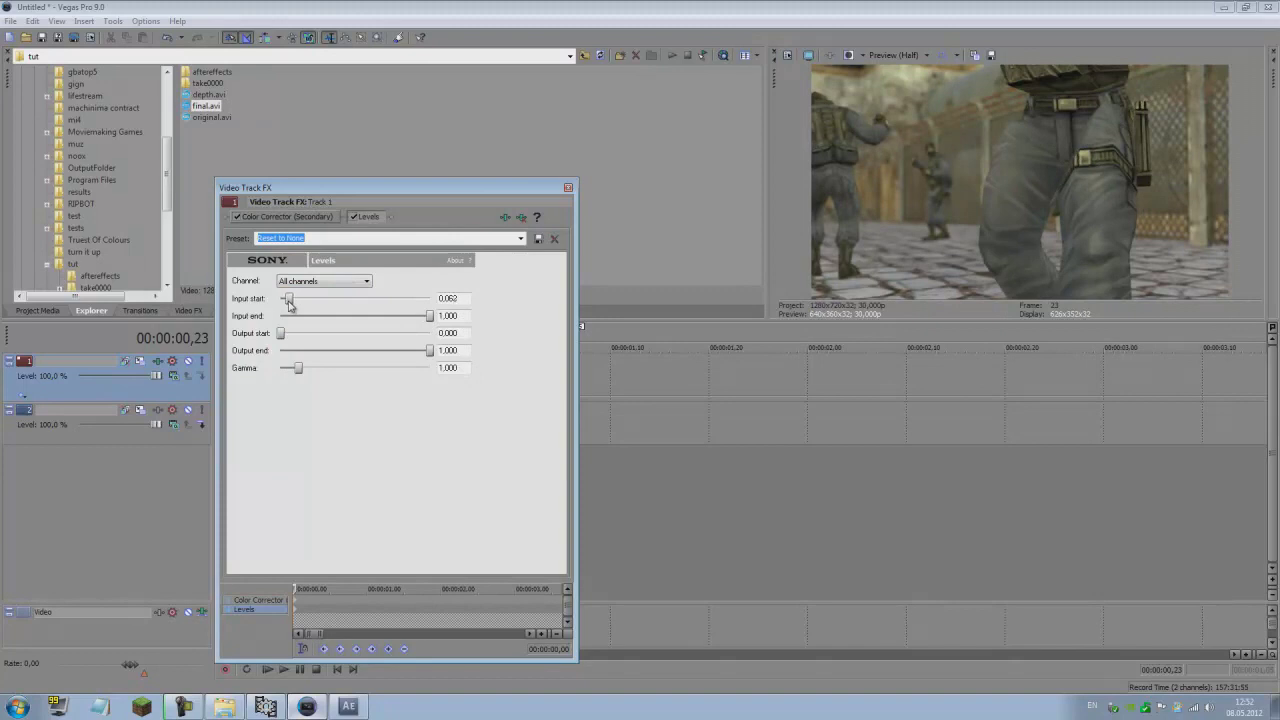
pyautogui.click(382, 318)
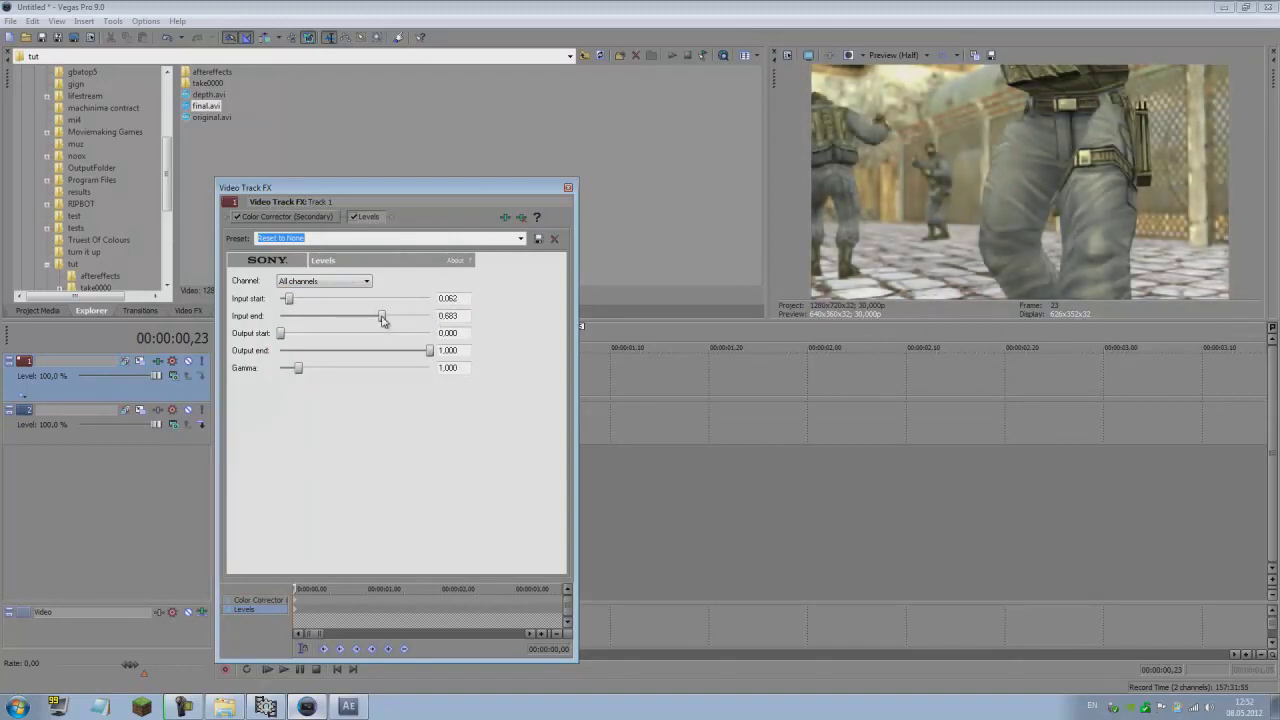
pyautogui.moveTo(382, 318); pyautogui.dragTo(384, 318)
pyautogui.click(568, 187)
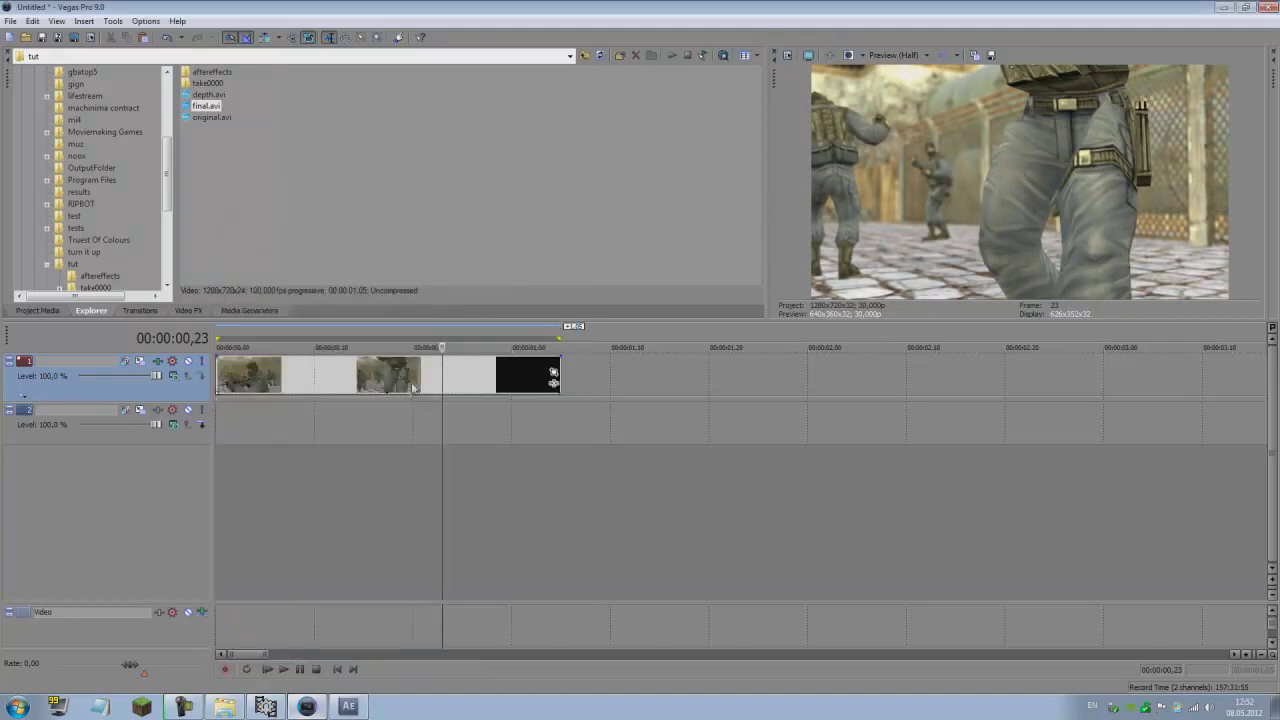
pyautogui.click(256, 416)
pyautogui.press('space')
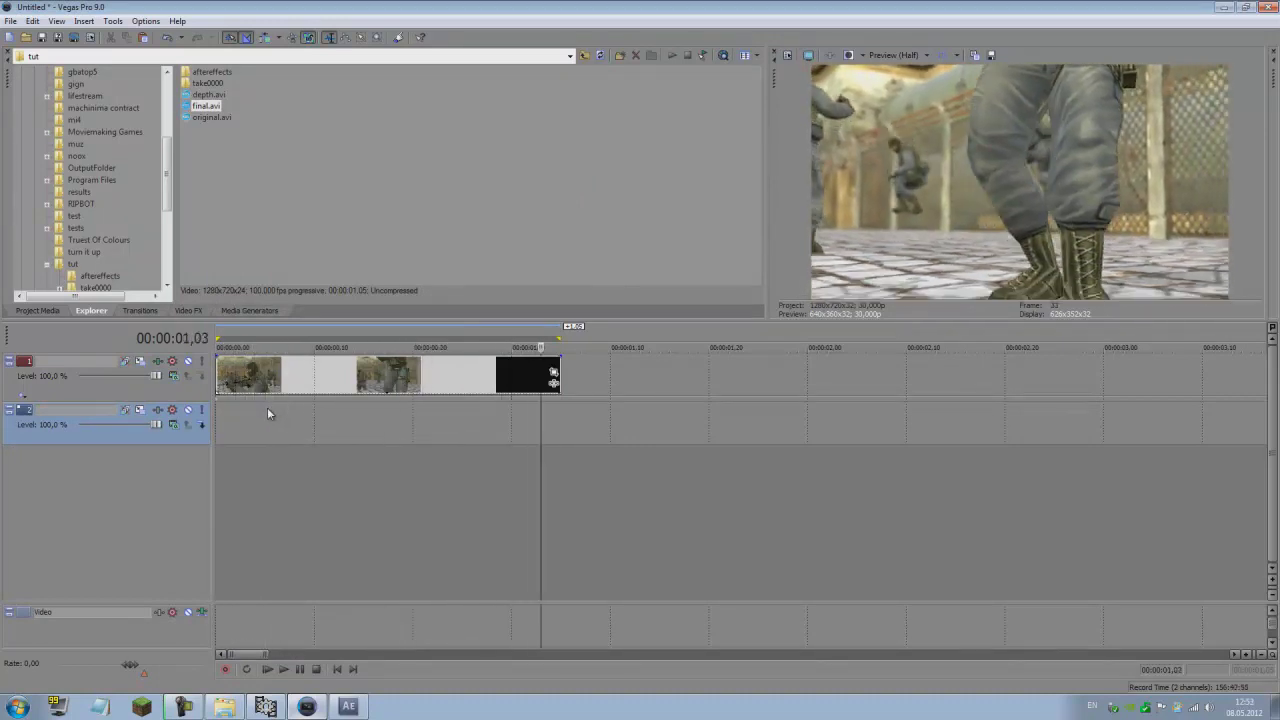
pyautogui.click(222, 447)
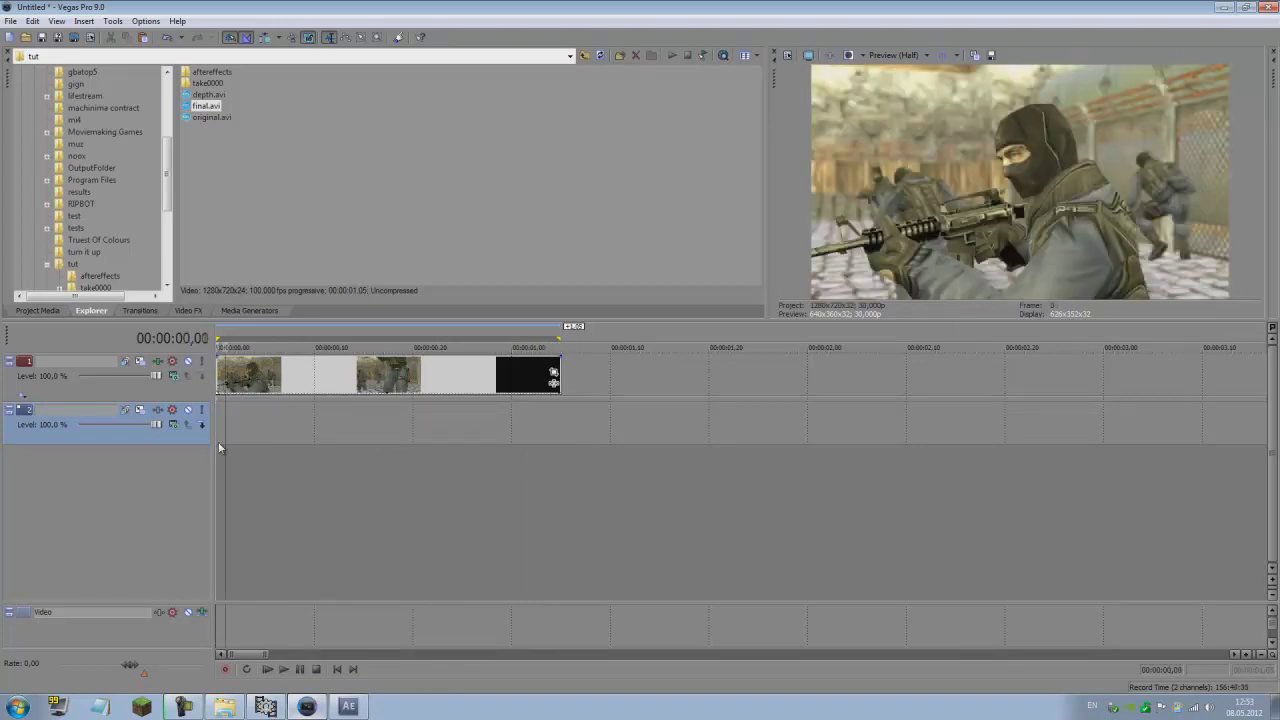
pyautogui.press('Return')
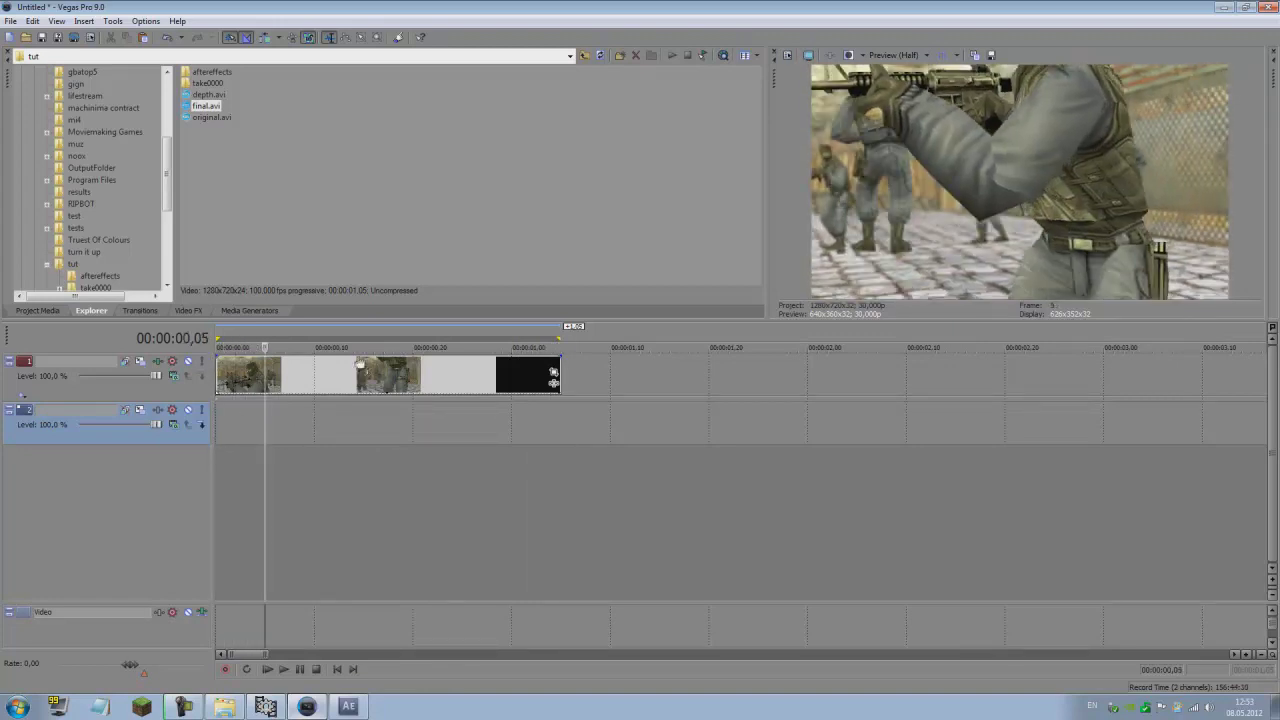